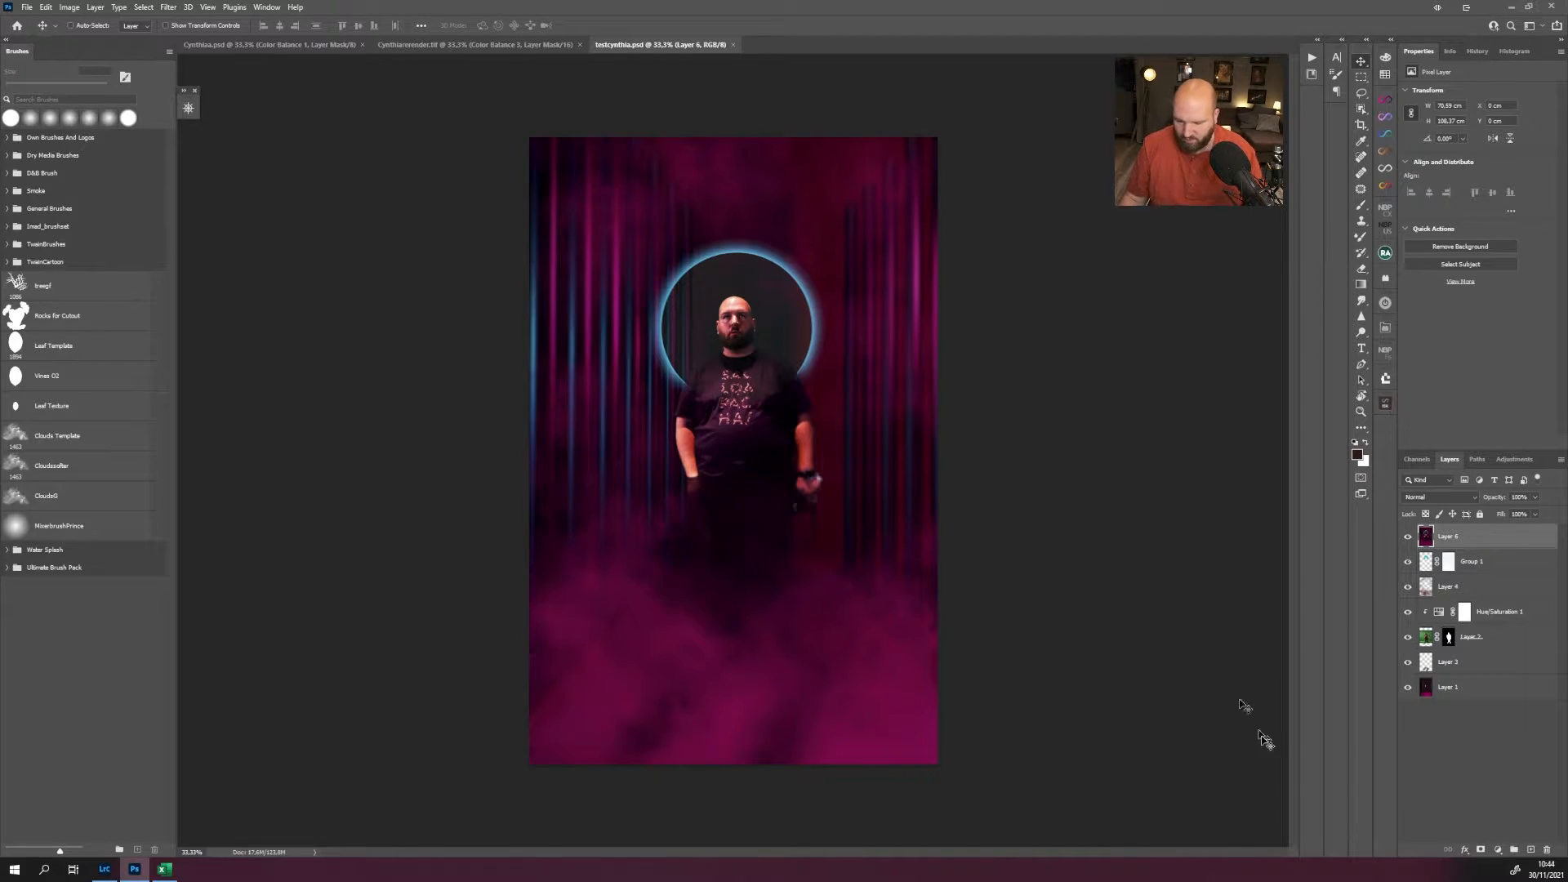
Isolate Layer 1, show the shadow and man cutout layers above it, and compare the cutout with its mask off and on.
{"action": "left_click", "coordinate": [1407, 688], "text": "alt"}
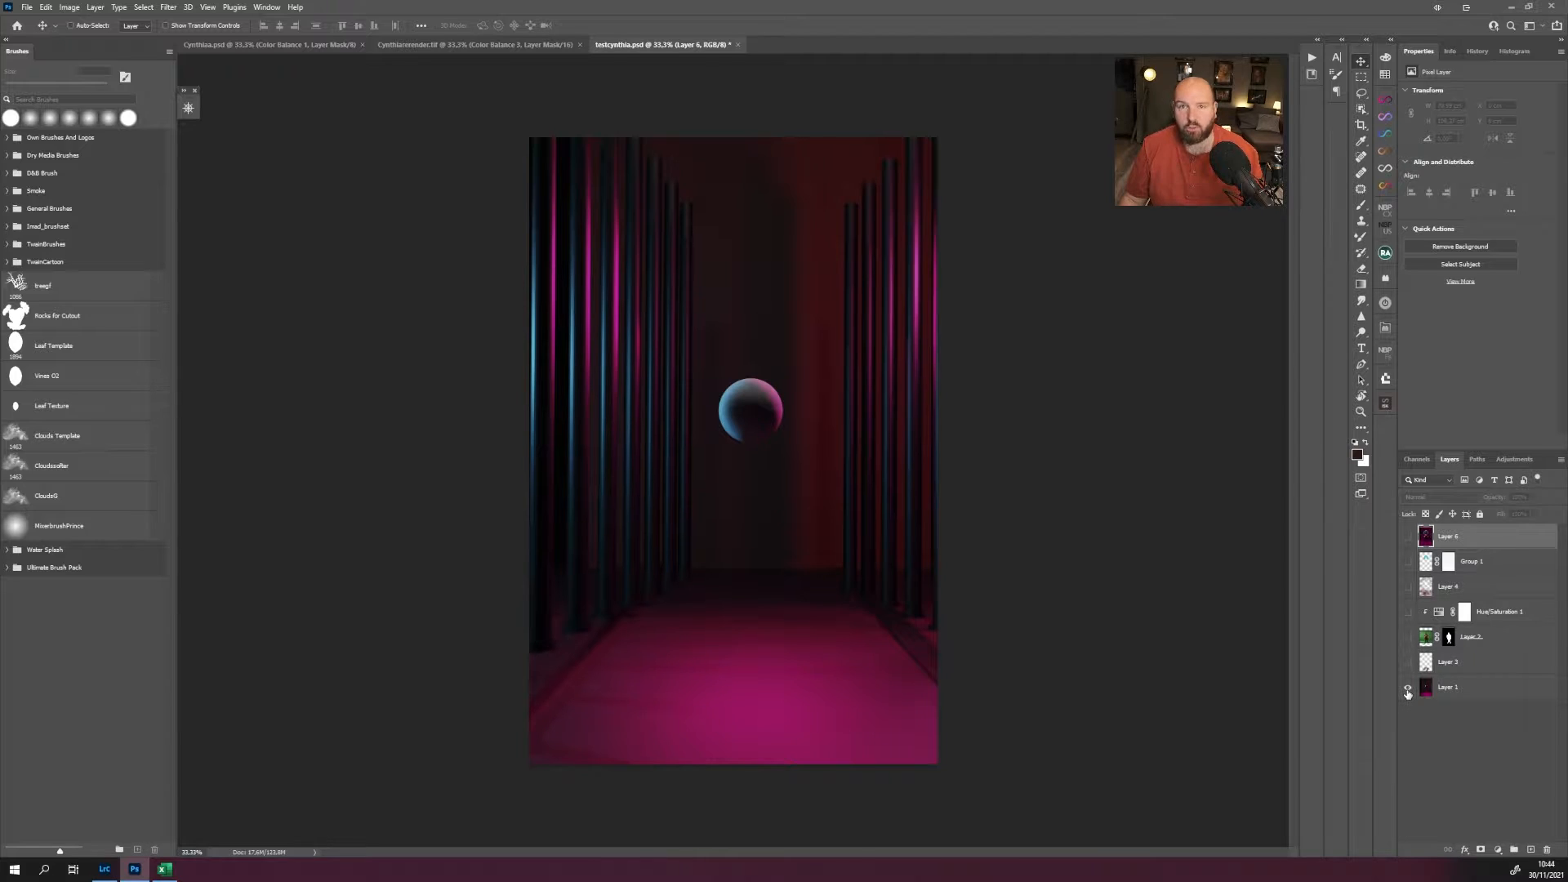
{"action": "left_click", "coordinate": [1407, 663]}
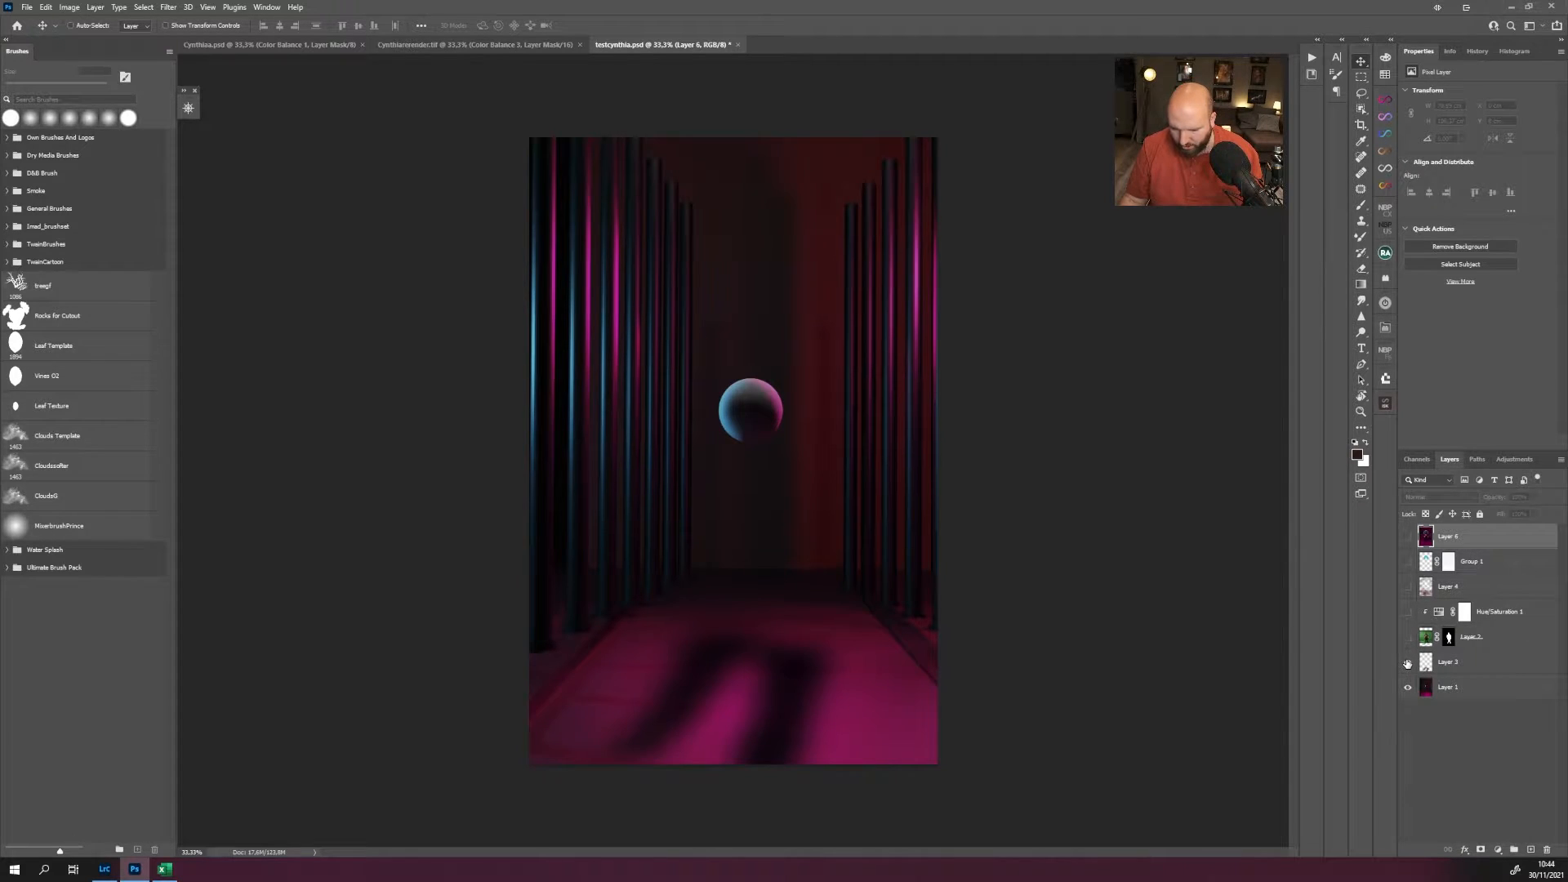
{"action": "left_click", "coordinate": [1407, 637]}
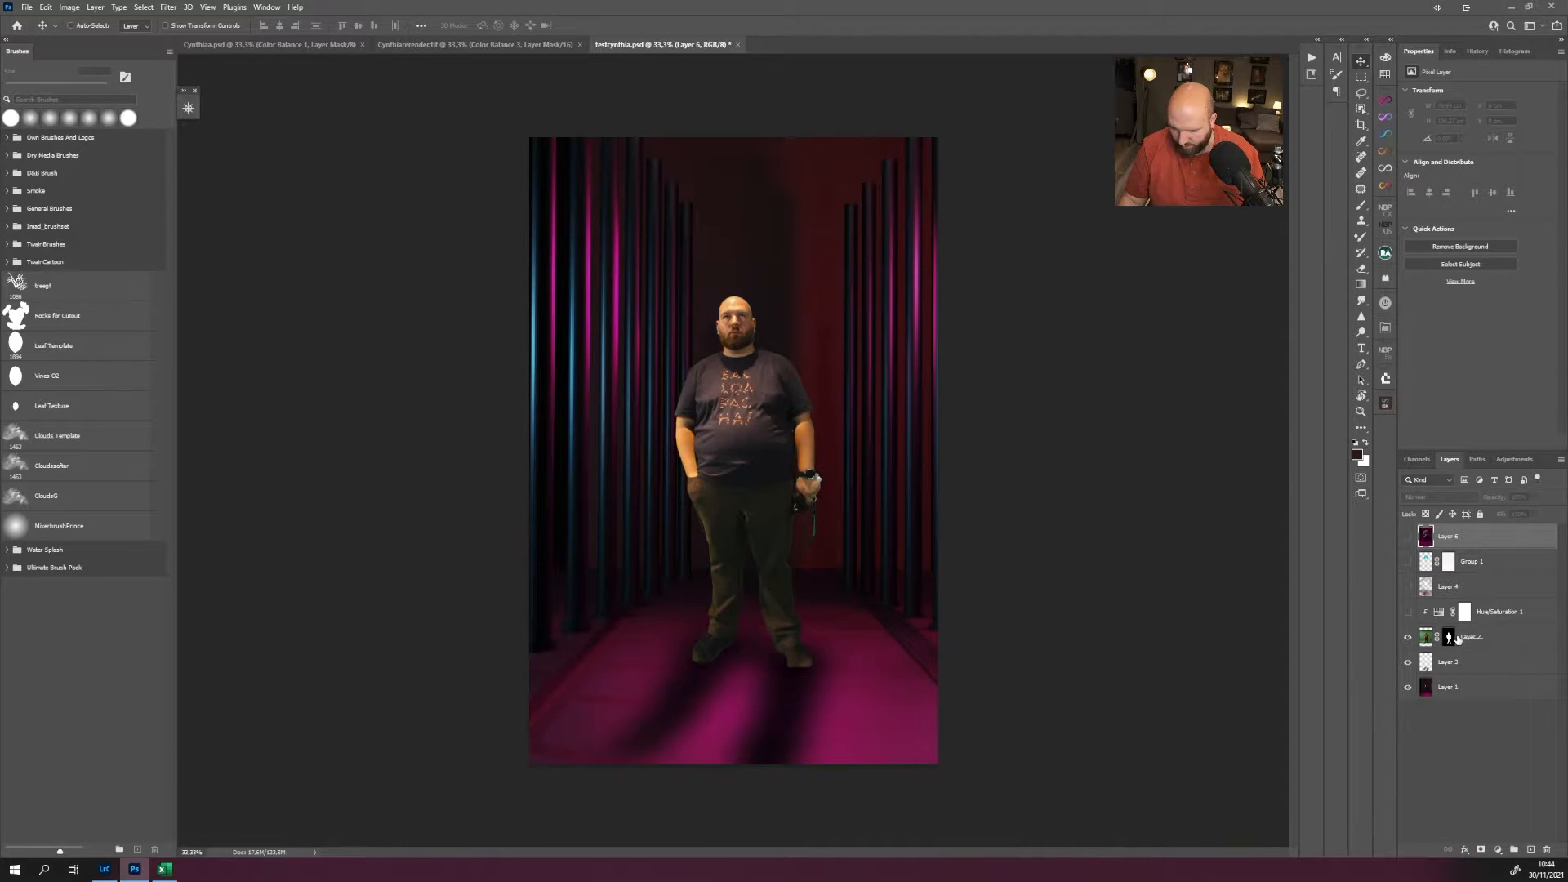
{"action": "left_click", "coordinate": [1457, 638], "text": "shift"}
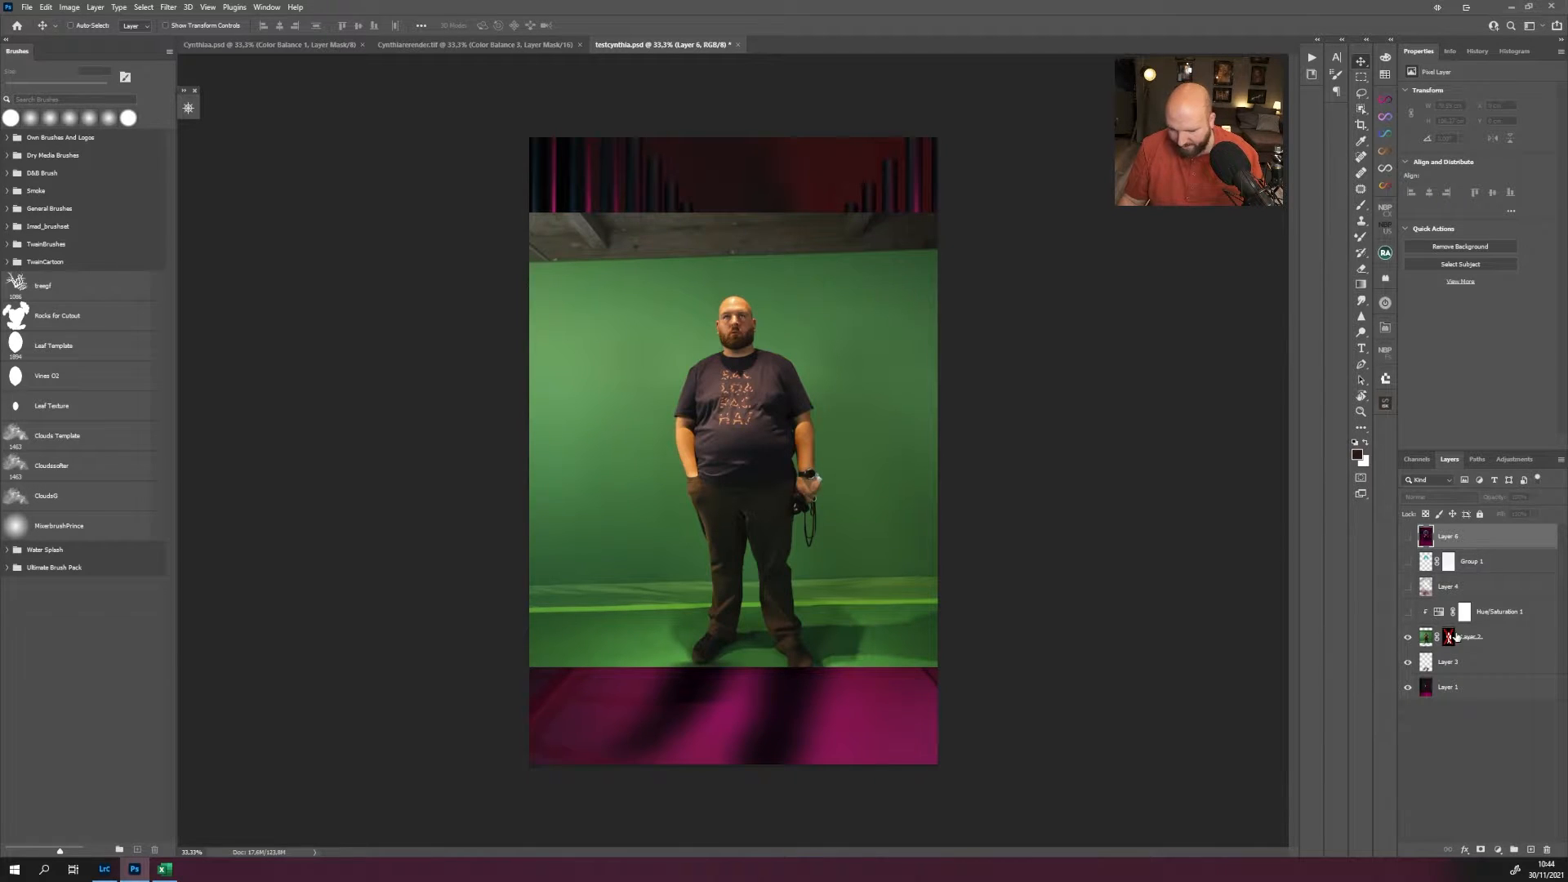
{"action": "left_click", "coordinate": [1456, 637], "text": "shift"}
Reveal Hue/Saturation 1, Layer 4, Group 1 and Layer 6 in turn, comparing the composite with and without the first three.
{"action": "left_click", "coordinate": [1406, 612]}
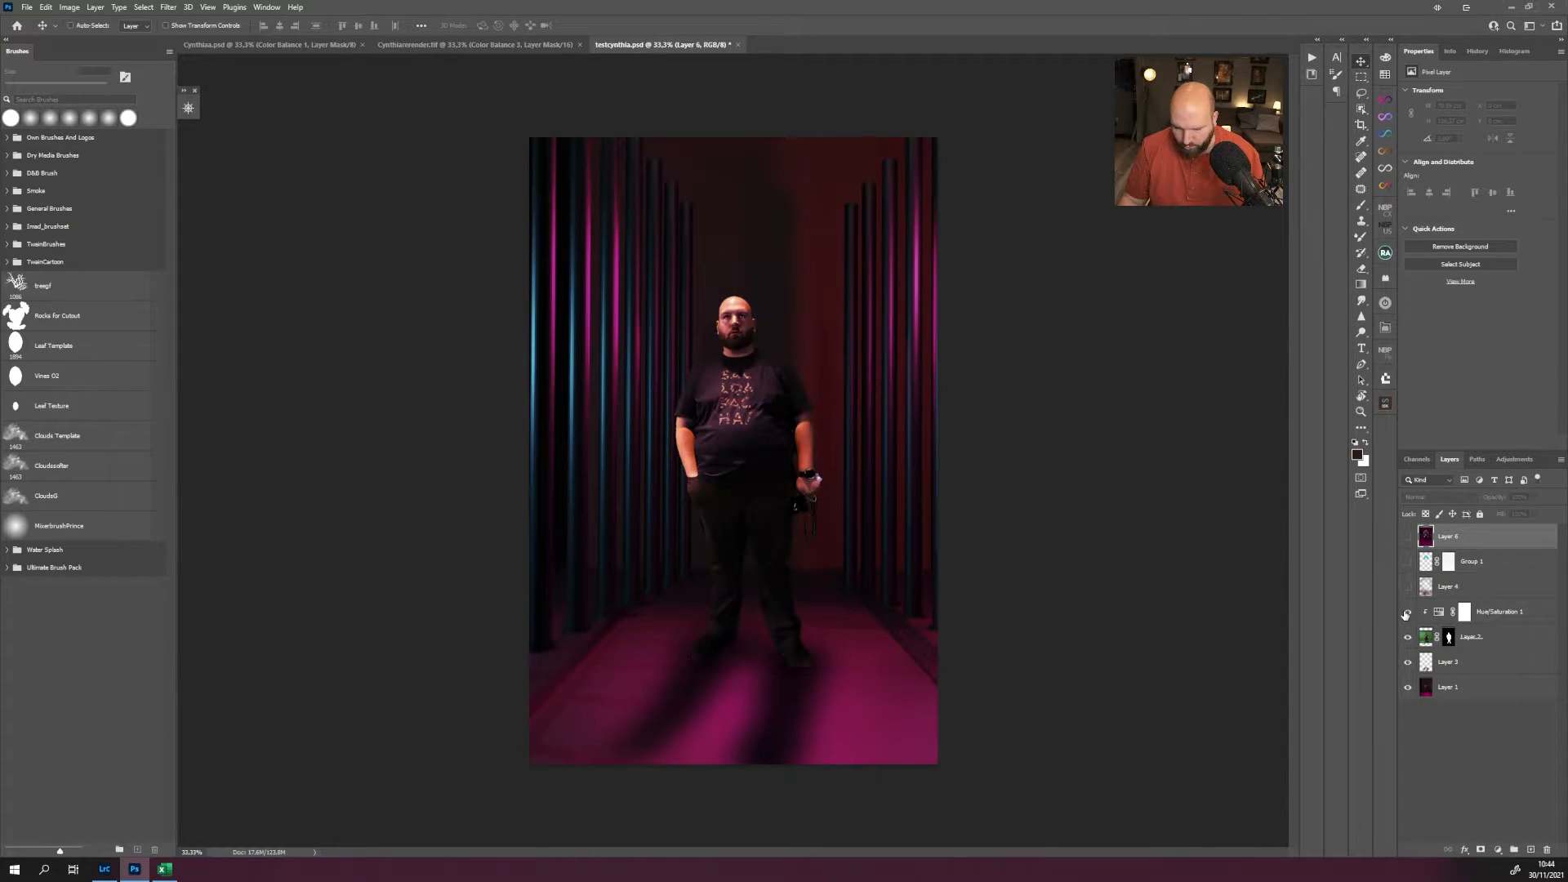
{"action": "left_click", "coordinate": [1406, 612]}
{"action": "left_click", "coordinate": [1406, 613]}
{"action": "left_click", "coordinate": [1405, 587]}
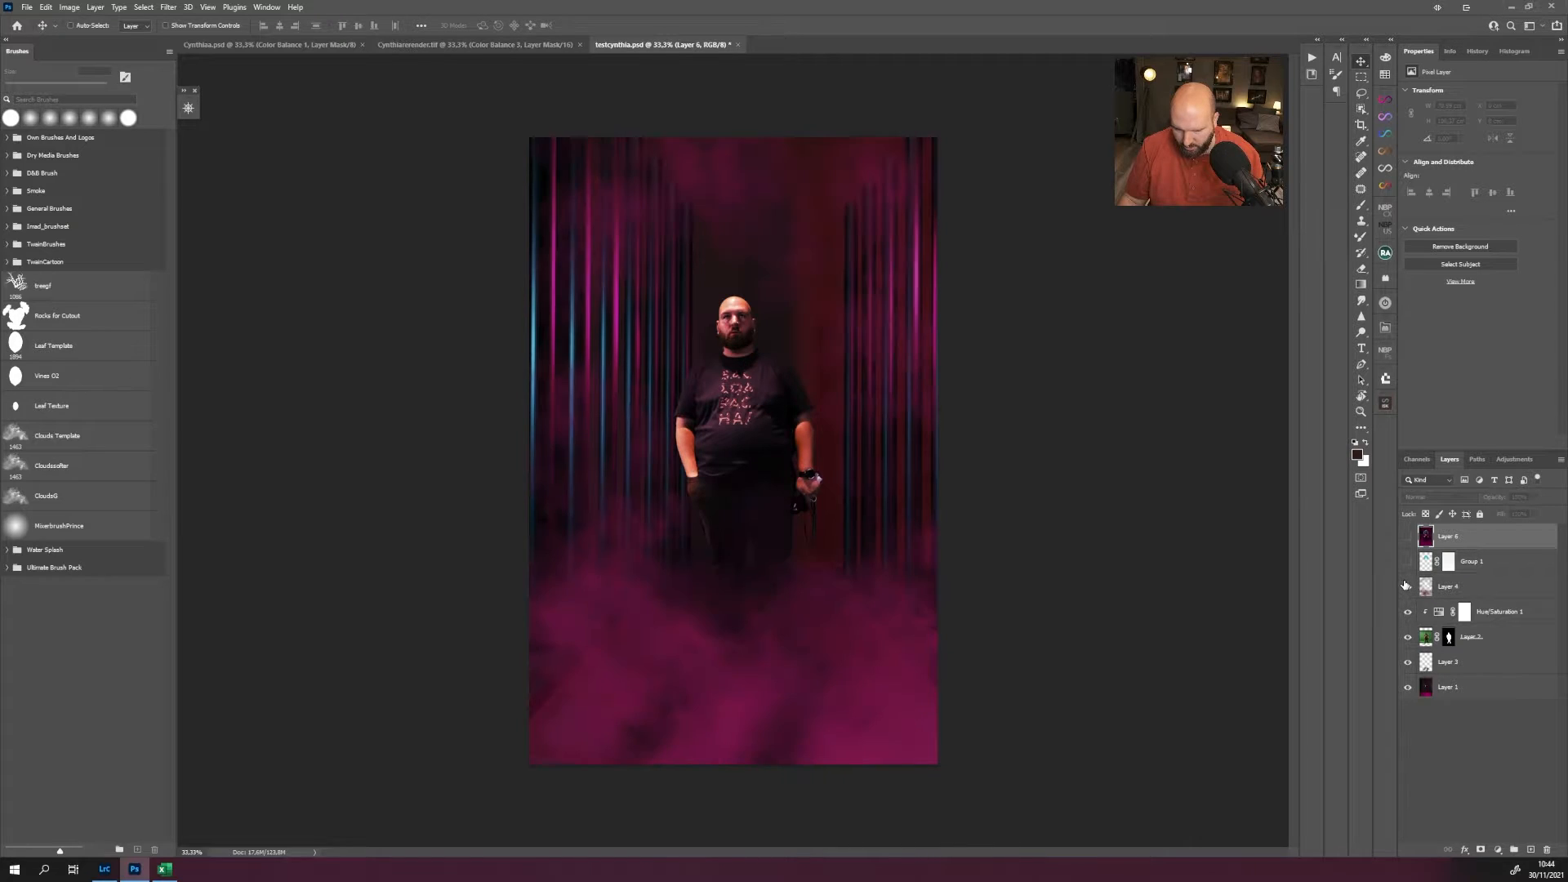
{"action": "left_click", "coordinate": [1405, 586]}
{"action": "left_click", "coordinate": [1405, 586]}
{"action": "left_click", "coordinate": [1406, 561]}
{"action": "left_click", "coordinate": [1406, 560]}
{"action": "left_click", "coordinate": [1406, 561]}
{"action": "left_click", "coordinate": [1406, 536]}
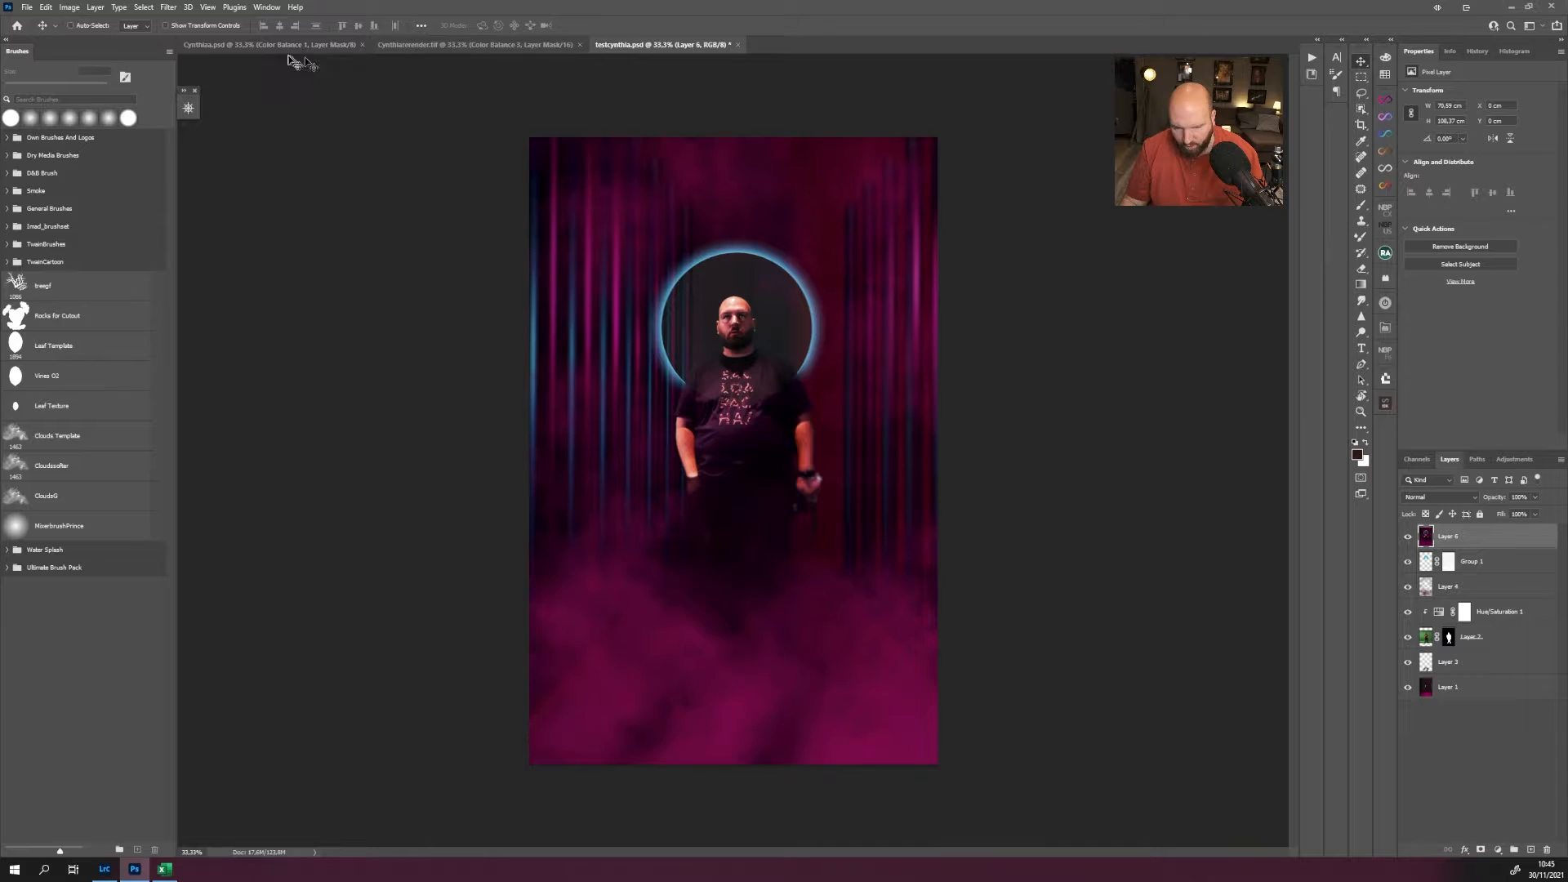
In Cynthiaa.psd, isolate Layer 1, show the woman's Layer 2, and disable its mask to view the original photo.
{"action": "left_click", "coordinate": [277, 44]}
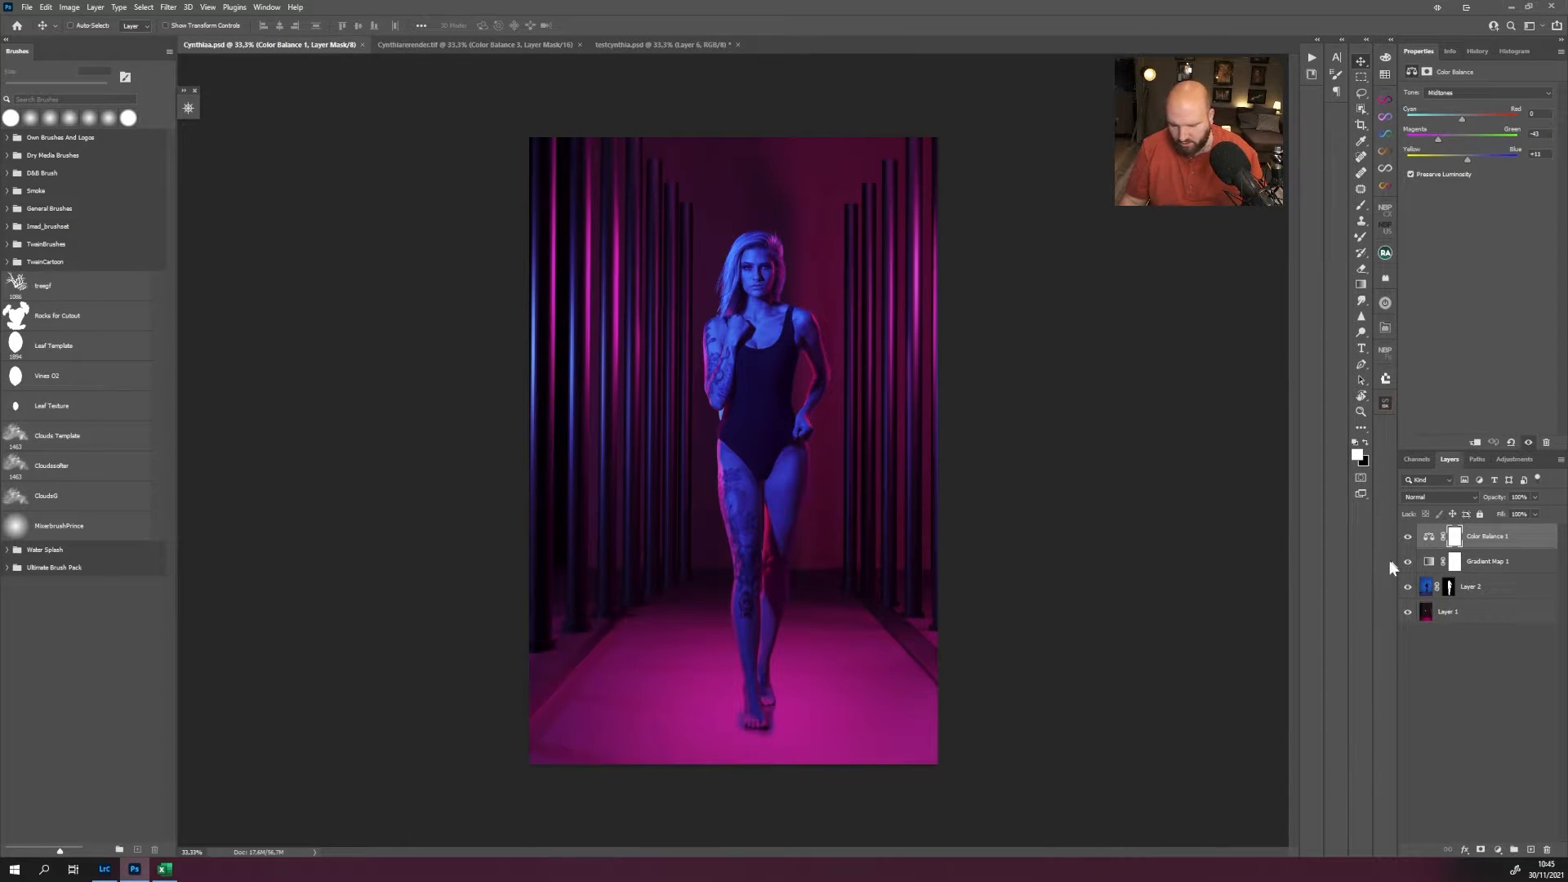
{"action": "left_click", "coordinate": [1408, 612], "text": "alt"}
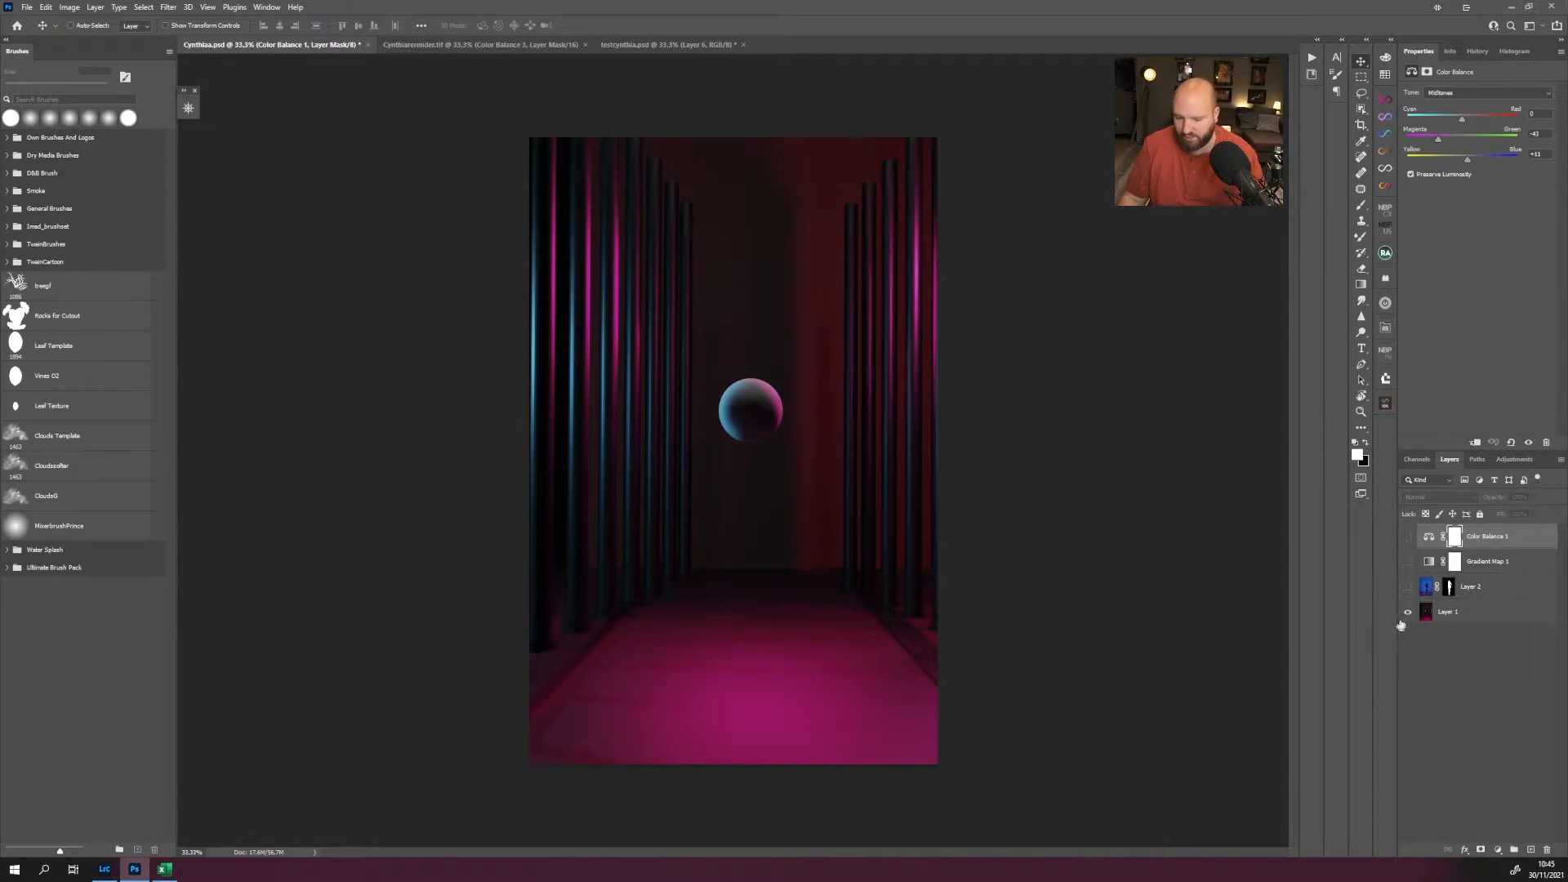
{"action": "left_click", "coordinate": [1407, 586]}
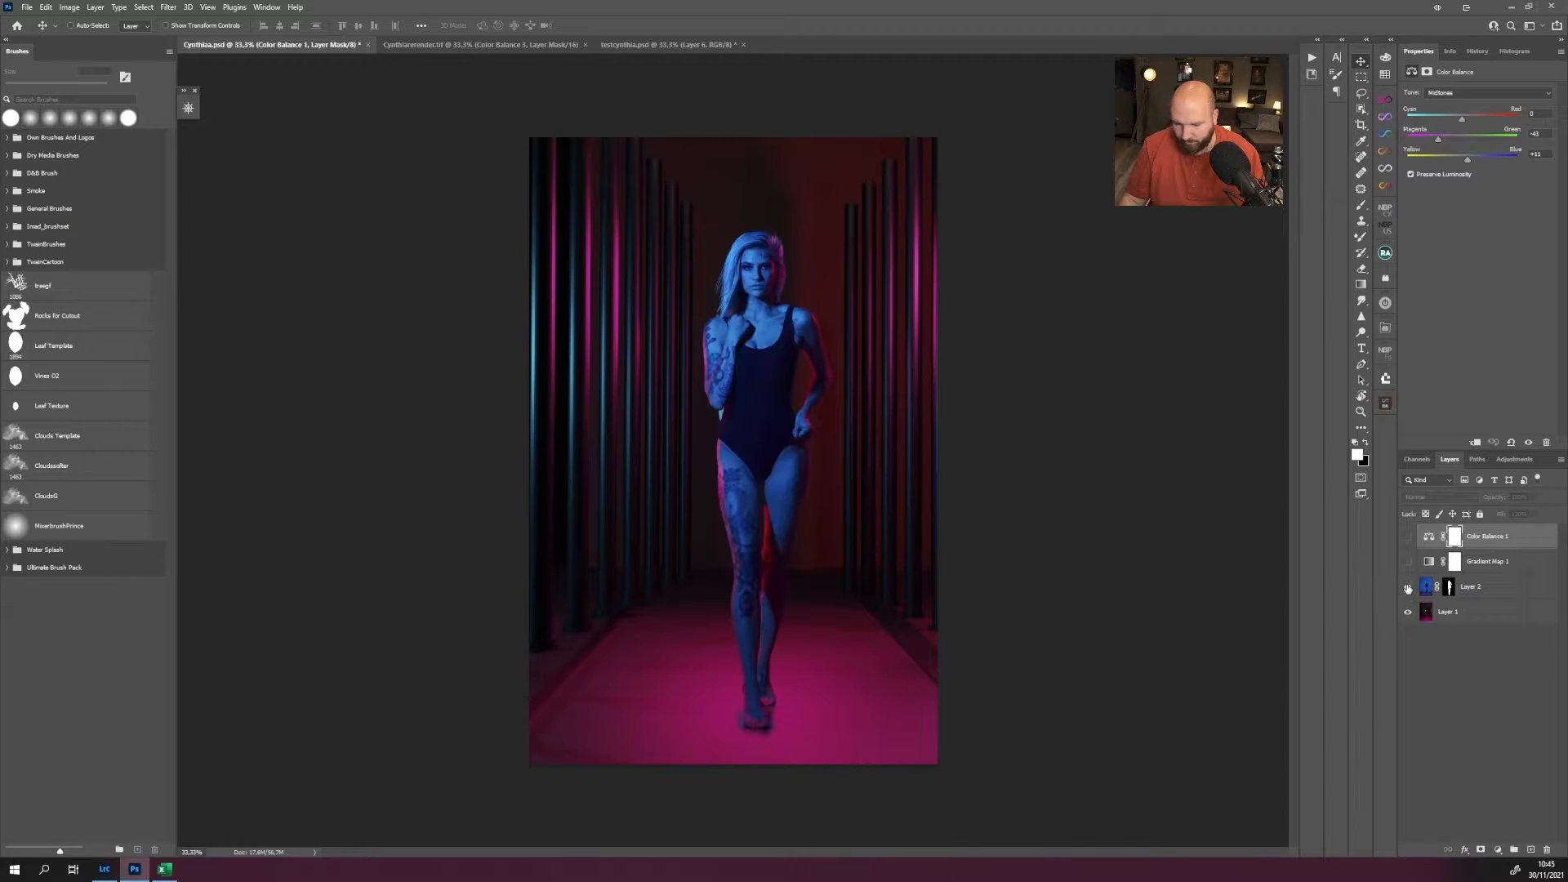
{"action": "left_click", "coordinate": [1451, 590], "text": "shift"}
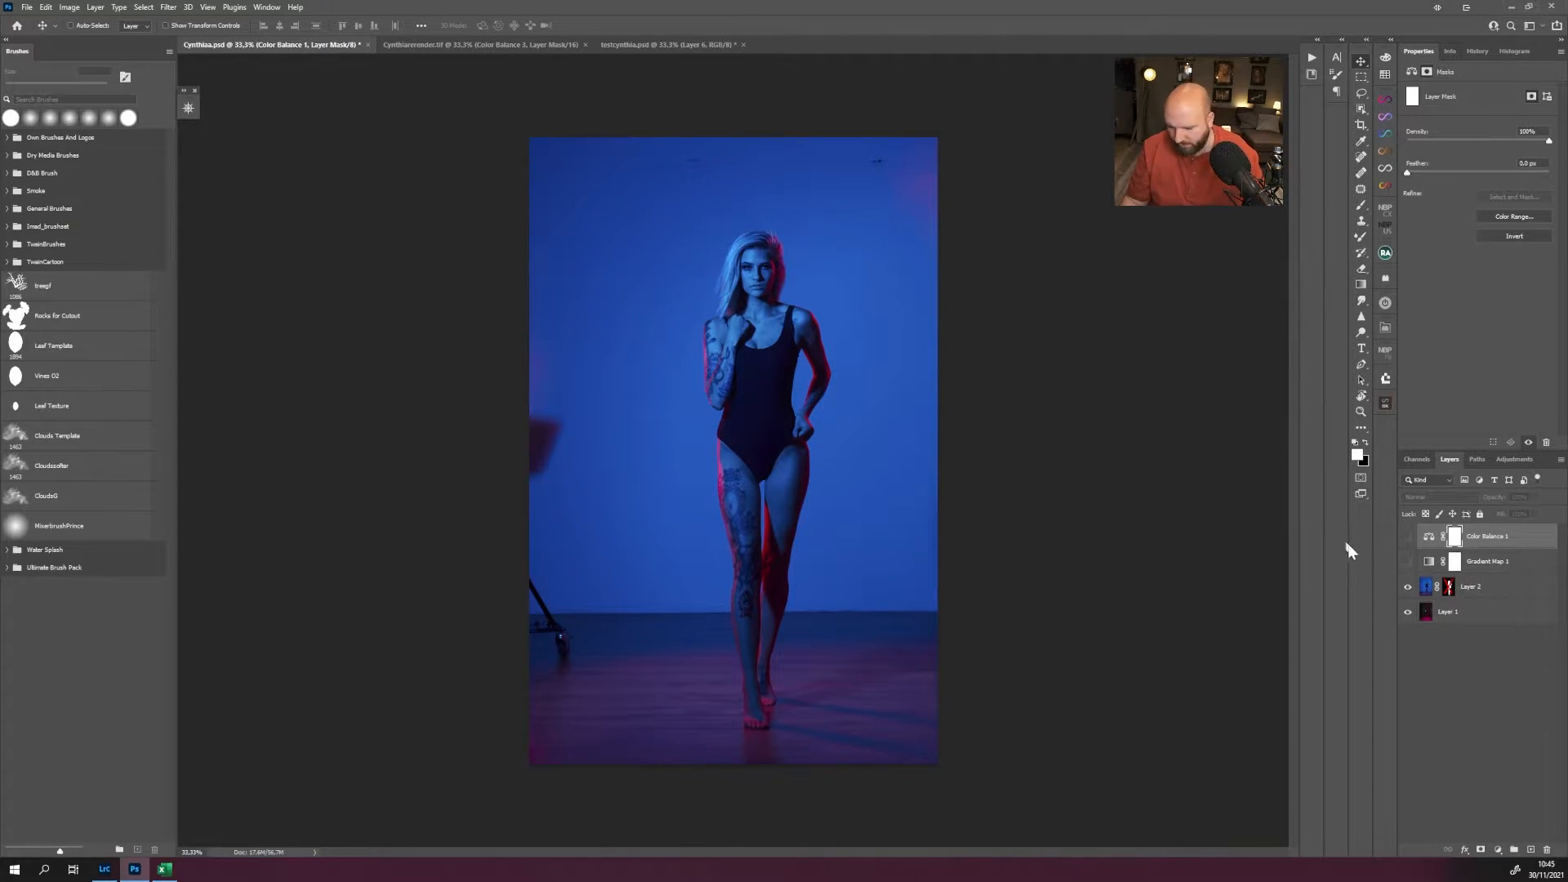
Compare the image with and without Gradient Map 1, view that adjustment's settings, and show Color Balance 1 again.
{"action": "left_click", "coordinate": [1407, 562]}
{"action": "left_click", "coordinate": [1407, 562]}
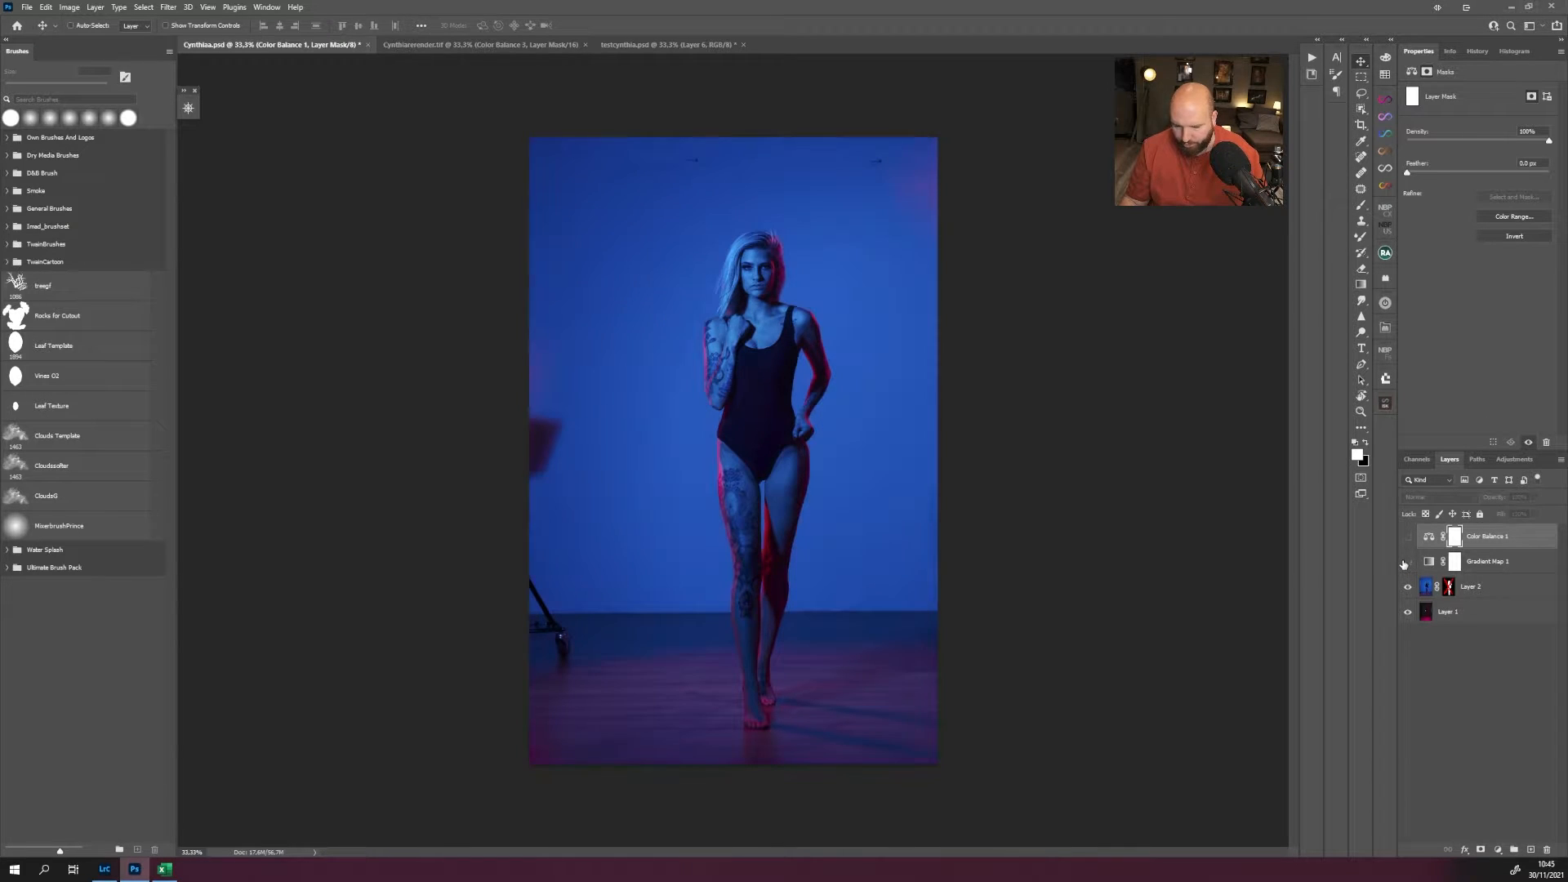
{"action": "left_click", "coordinate": [1407, 563]}
{"action": "left_click", "coordinate": [1427, 561]}
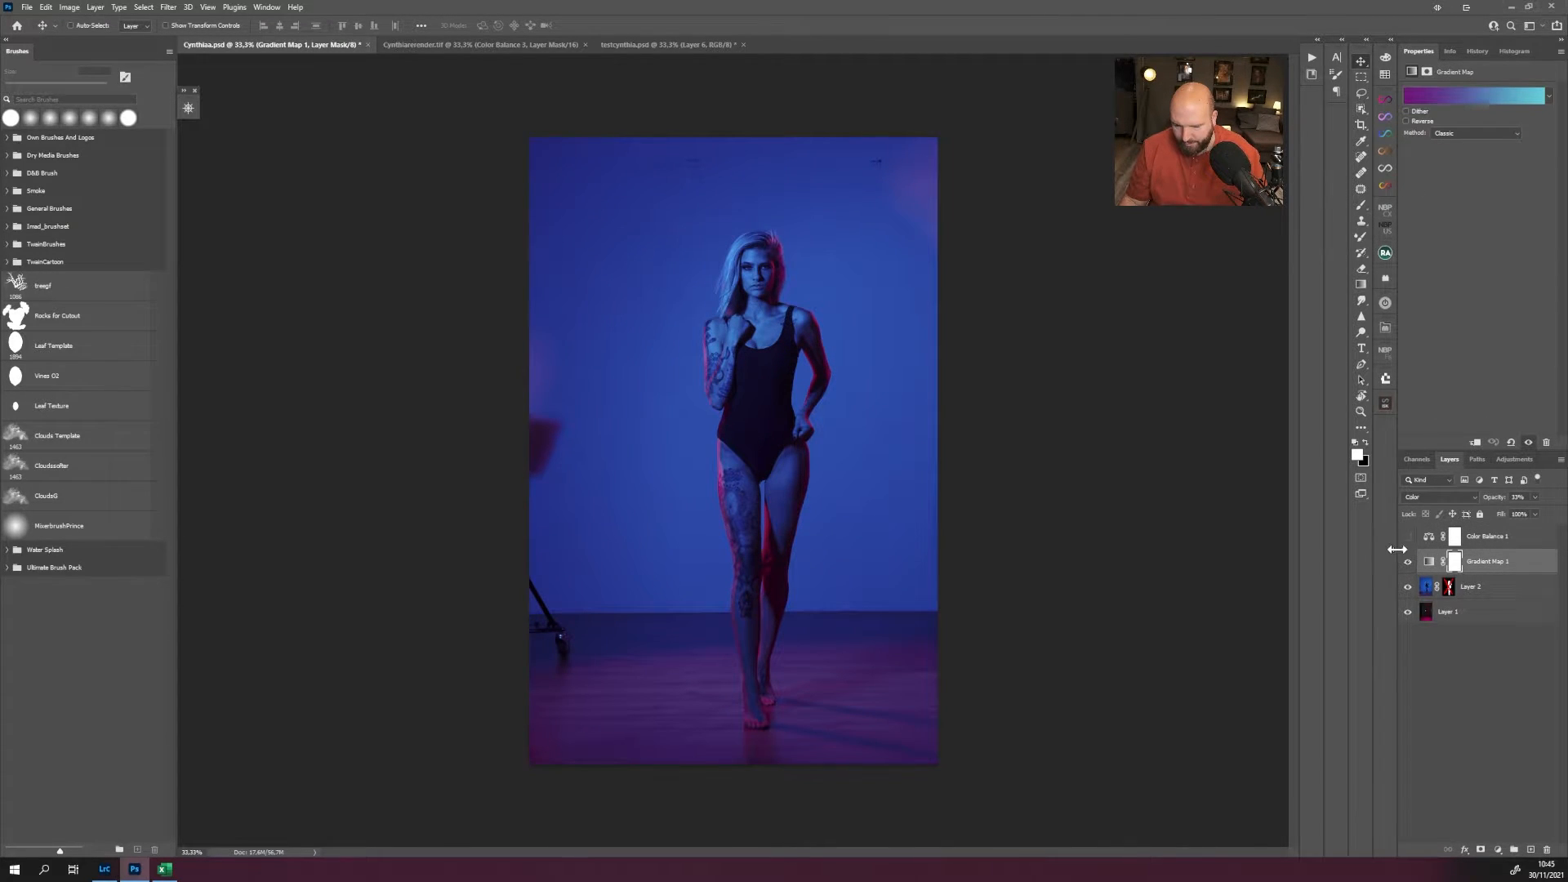
{"action": "left_click", "coordinate": [1407, 536]}
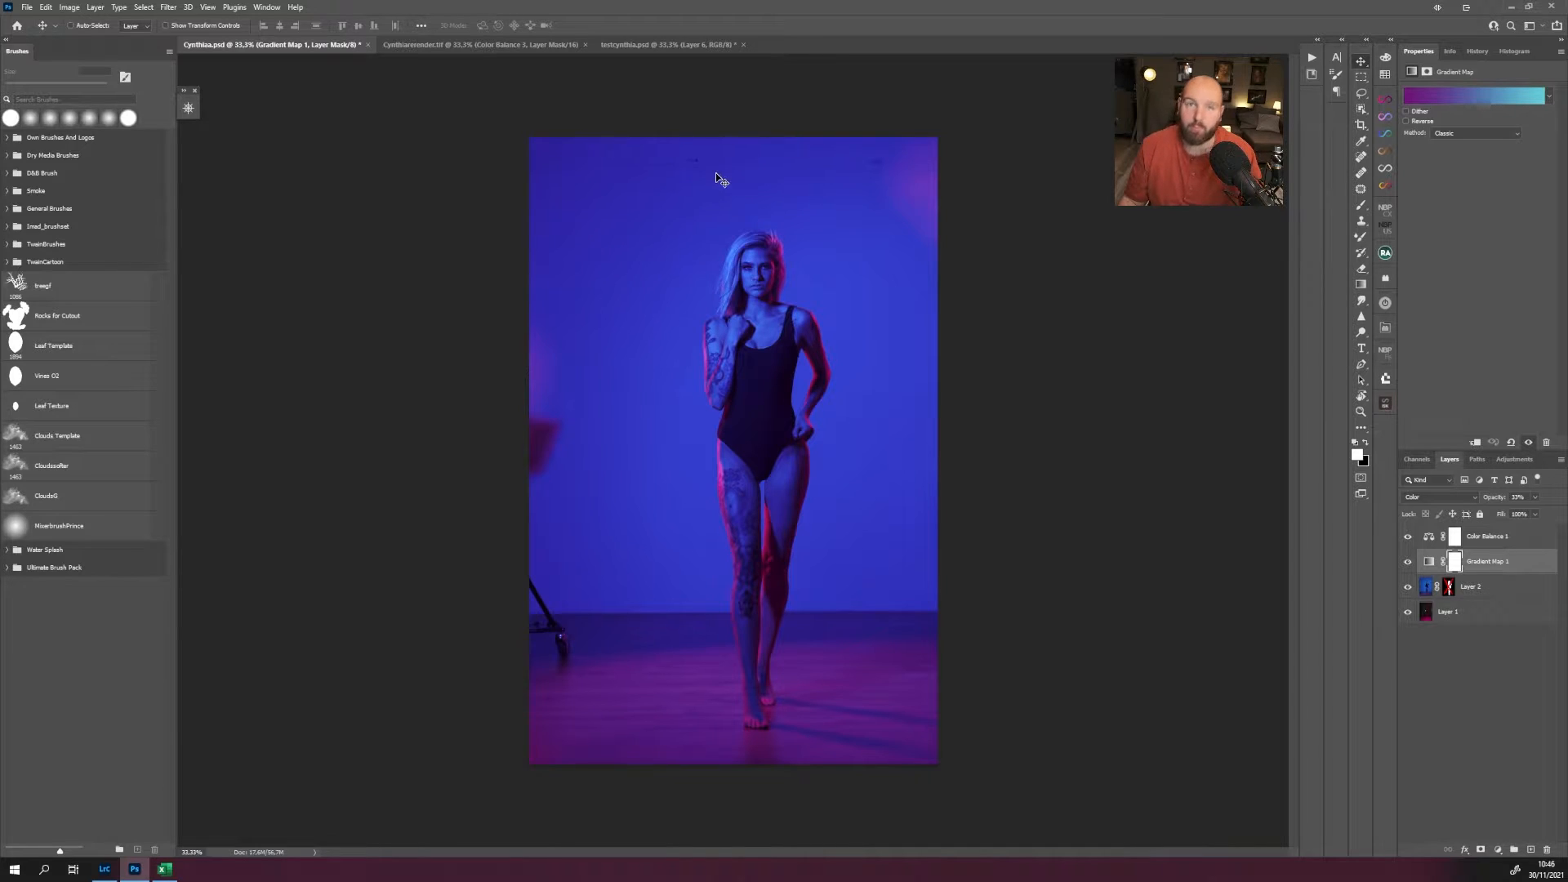
Bring up Cynthiarerender.tif, float its layer list beside the image at a taller size, and look through the layer stack.
{"action": "left_click", "coordinate": [488, 44]}
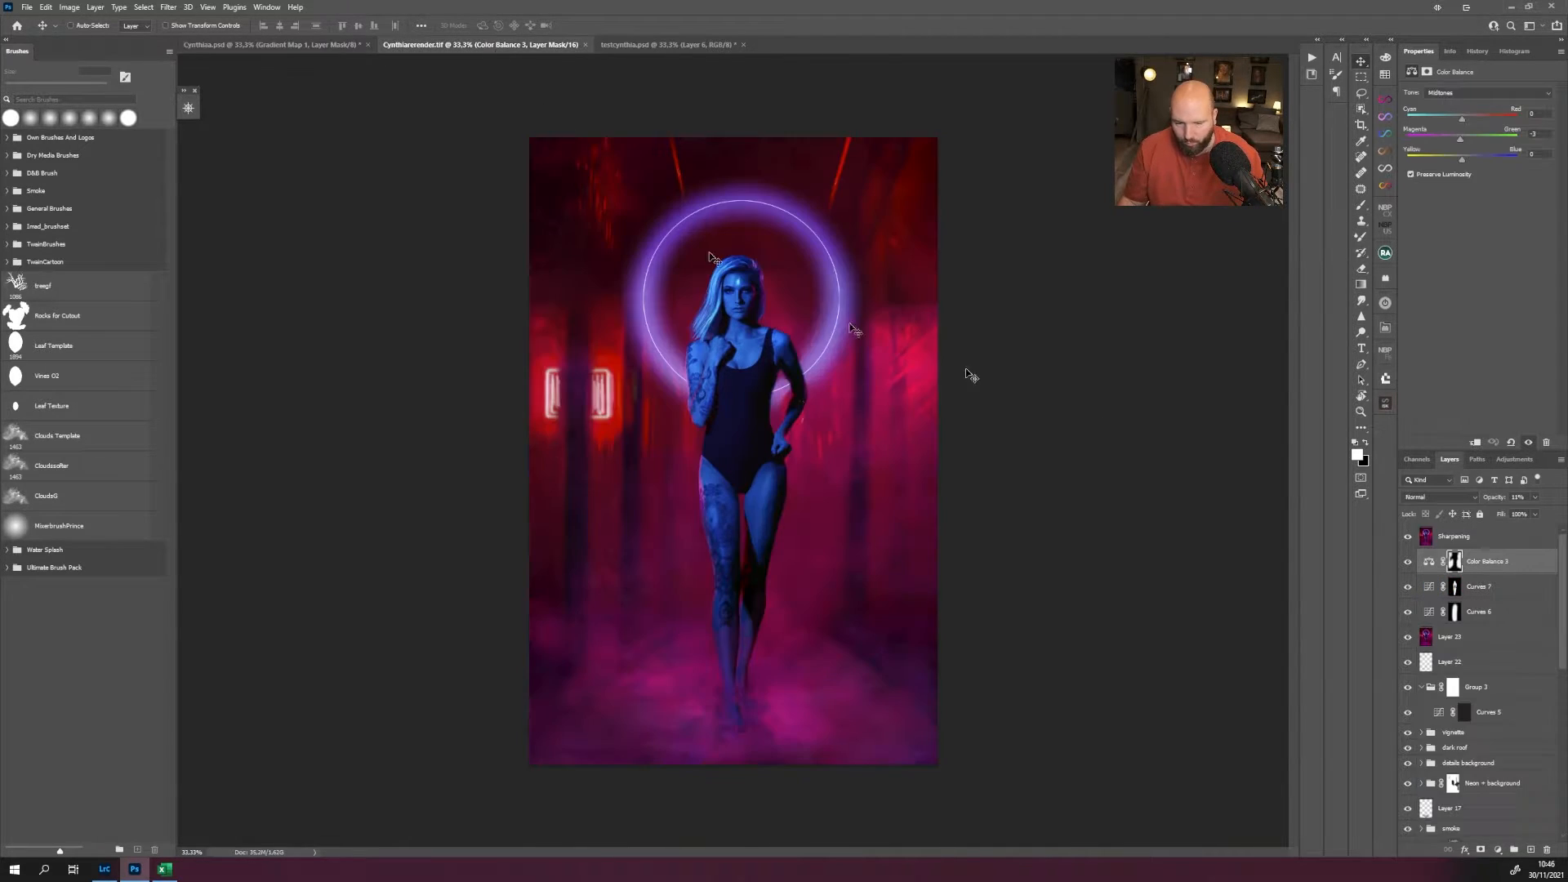
{"action": "scroll", "coordinate": [1496, 649], "scroll_direction": "down", "scroll_amount": 5}
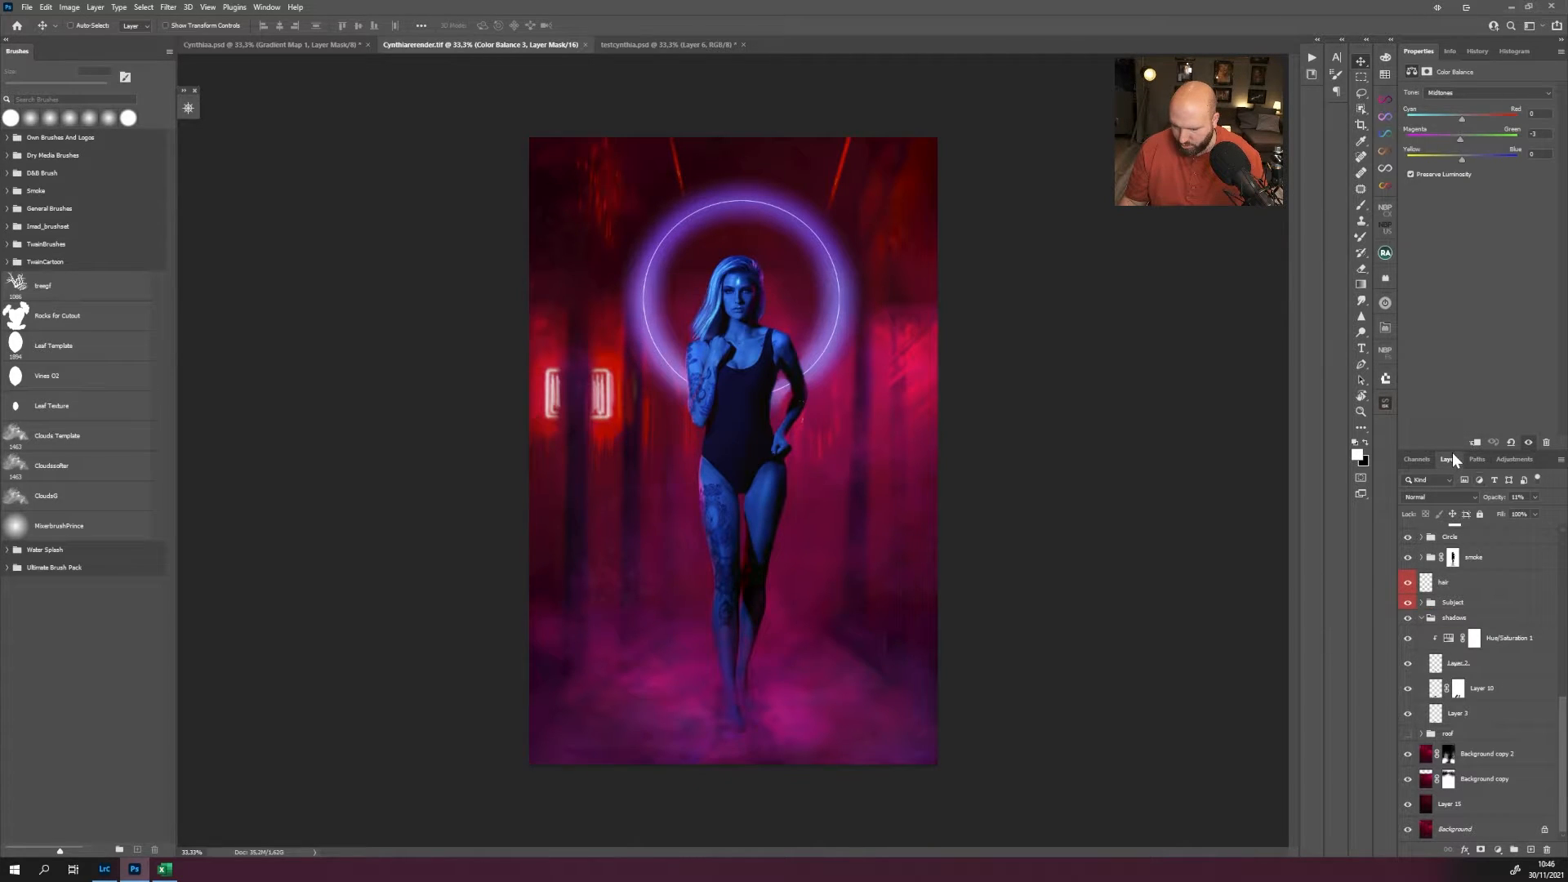
{"action": "left_click_drag", "start_coordinate": [1450, 458], "coordinate": [1061, 75]}
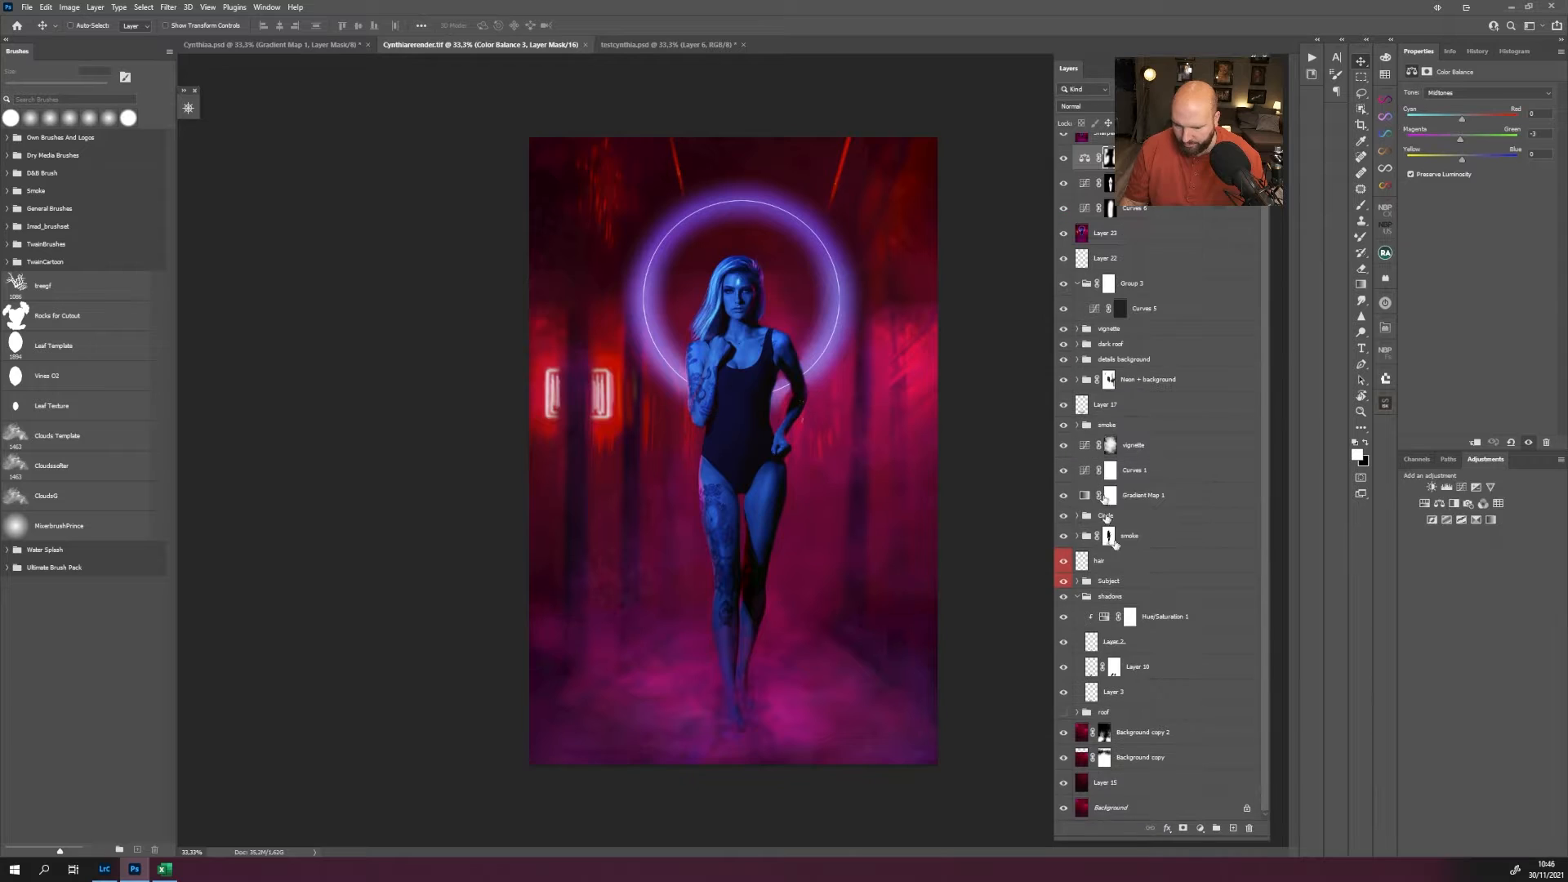
{"action": "scroll", "coordinate": [1145, 359], "scroll_direction": "up", "scroll_amount": 1}
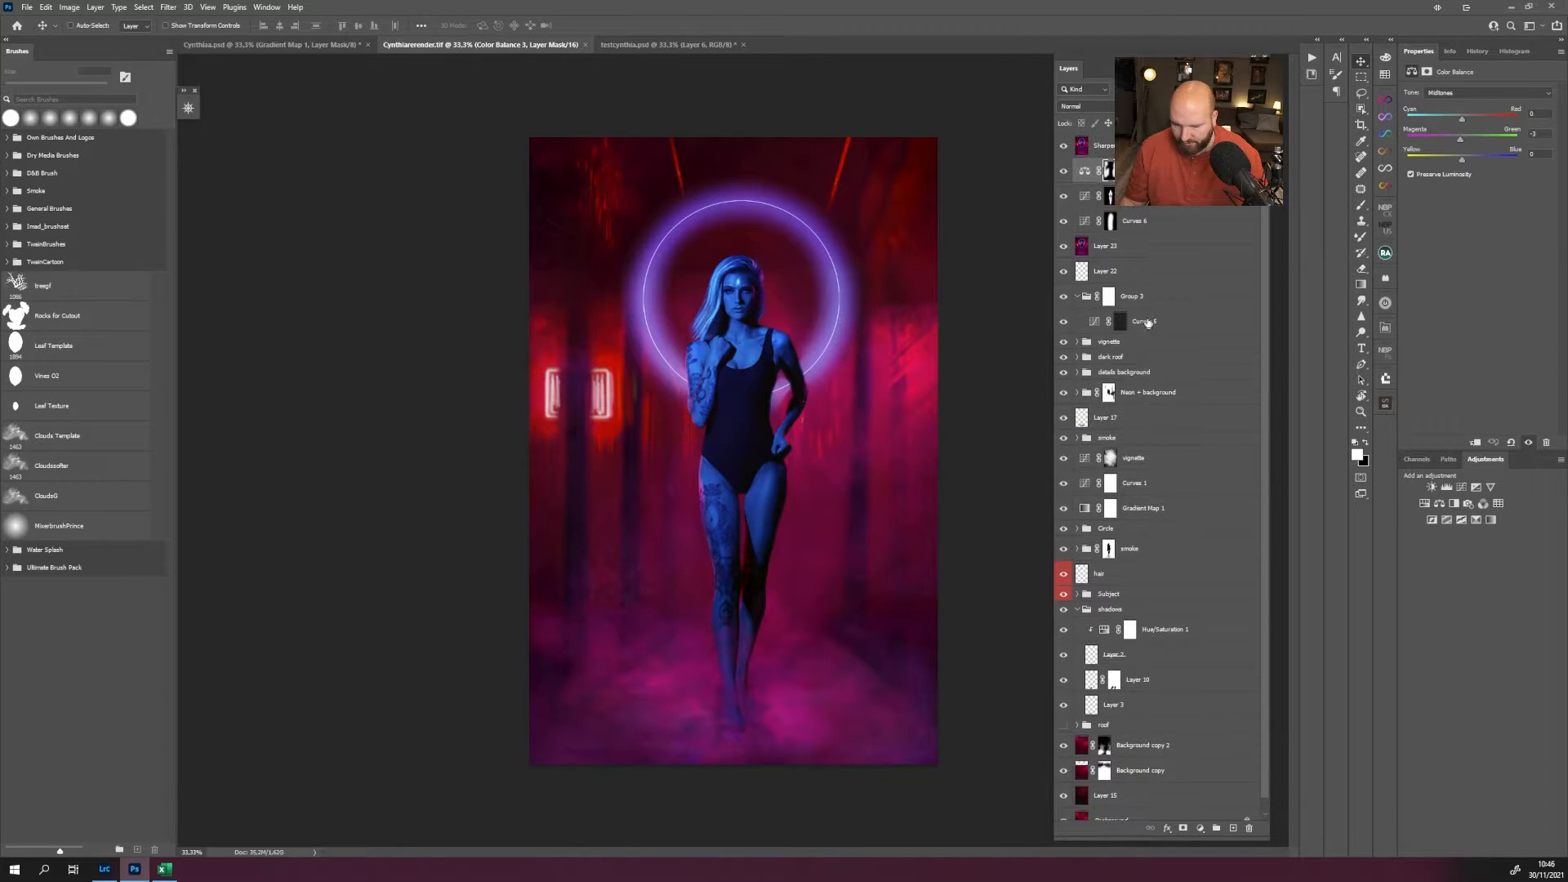
{"action": "scroll", "coordinate": [1147, 324], "scroll_direction": "down", "scroll_amount": 1}
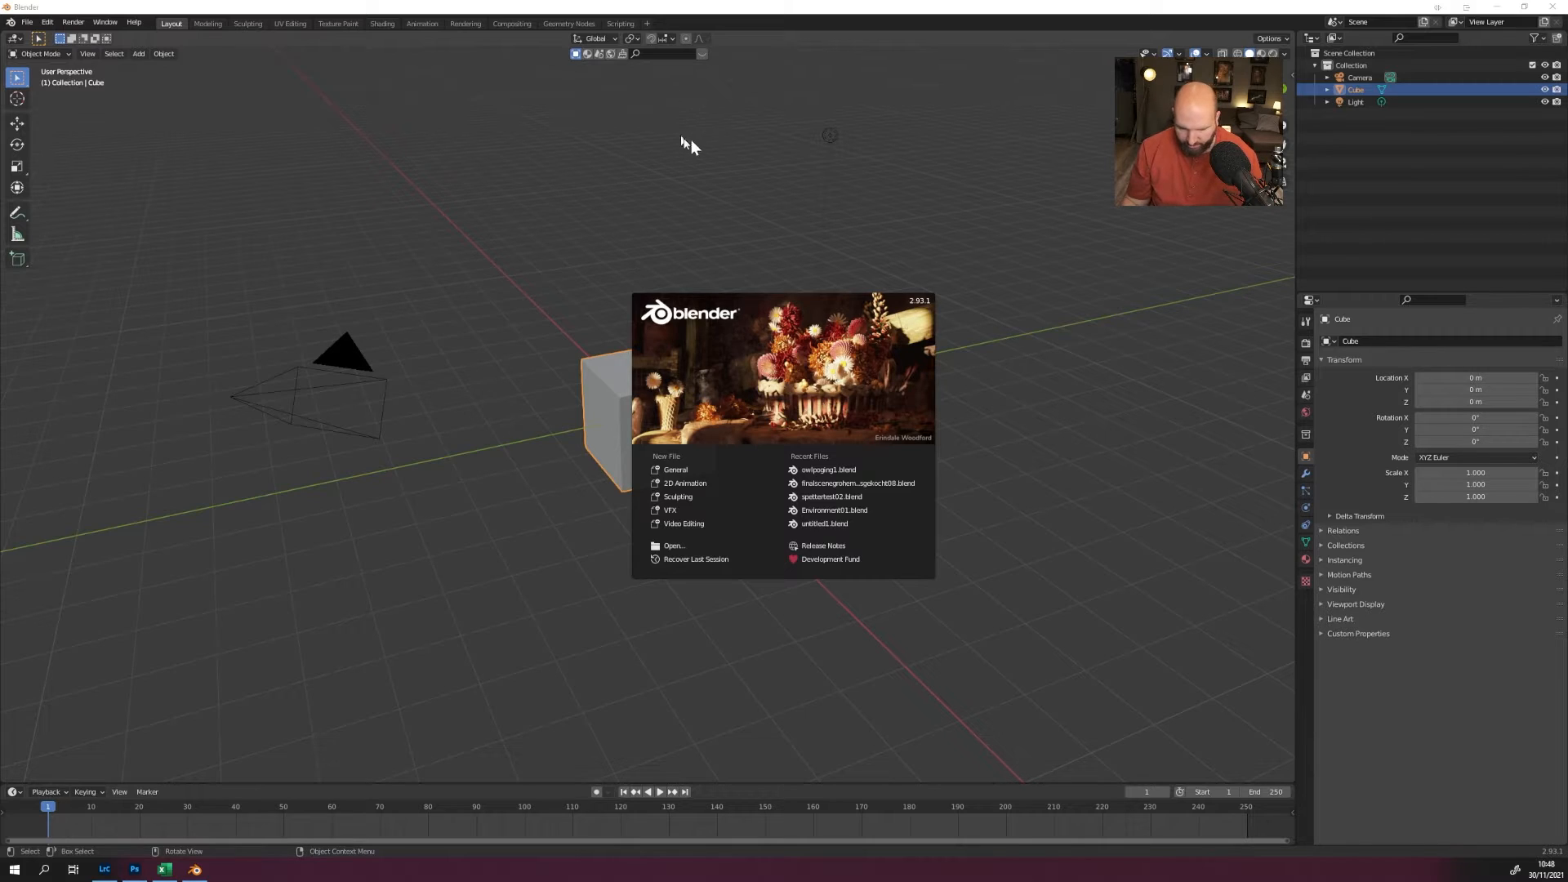
Switch to Blender, open the Cynthia.blend scene, and select the upright CynthiaPNGtransparant image plane between the poles.
{"action": "left_click", "coordinate": [688, 548]}
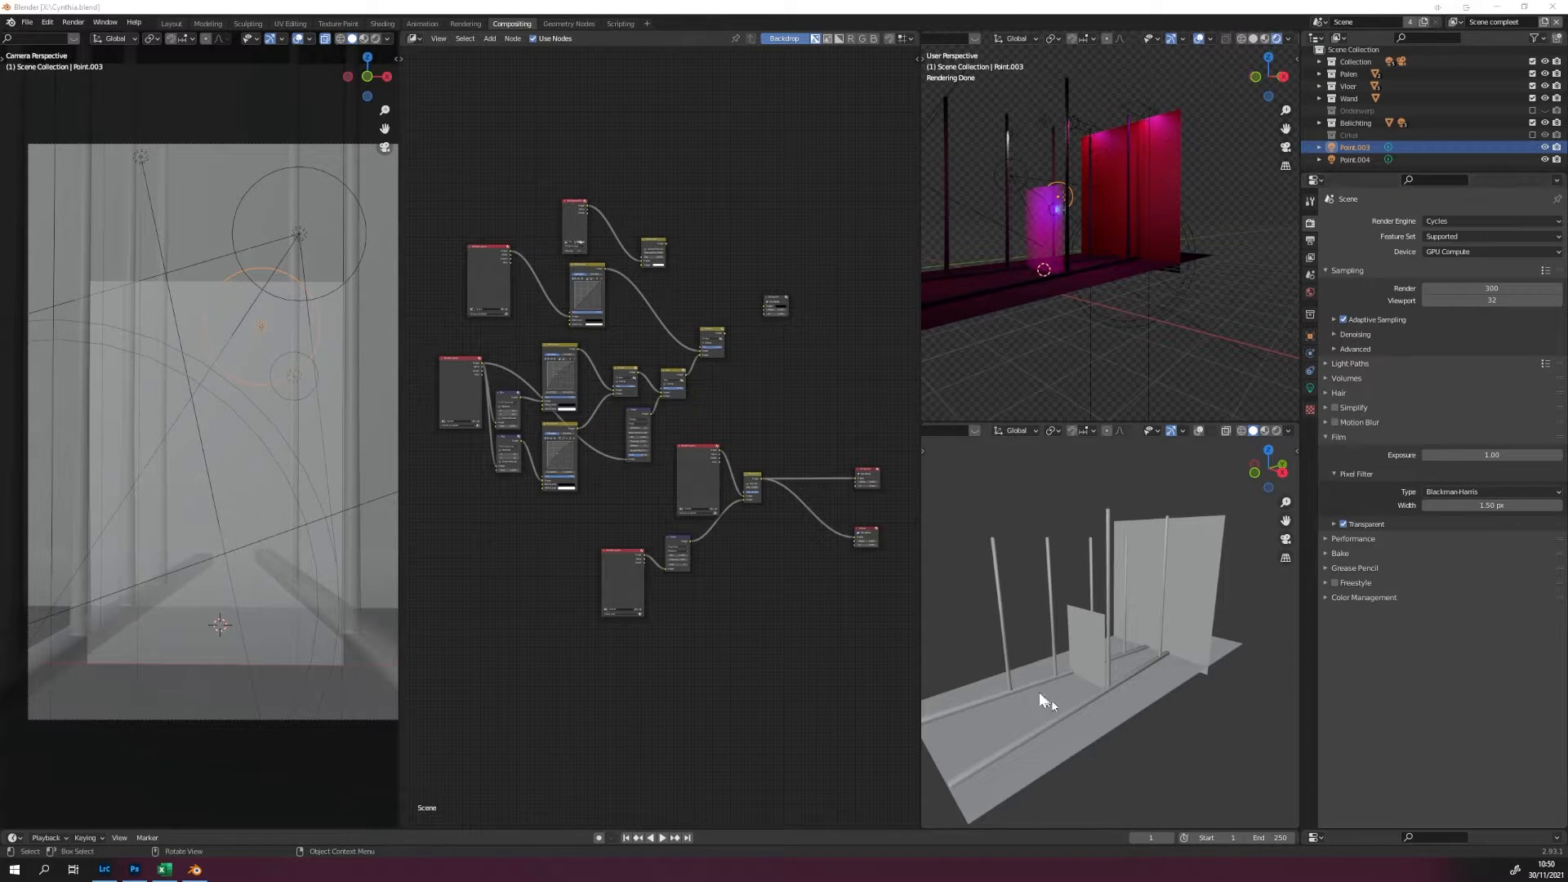
{"action": "left_click_drag", "start_coordinate": [1039, 693], "coordinate": [1125, 734]}
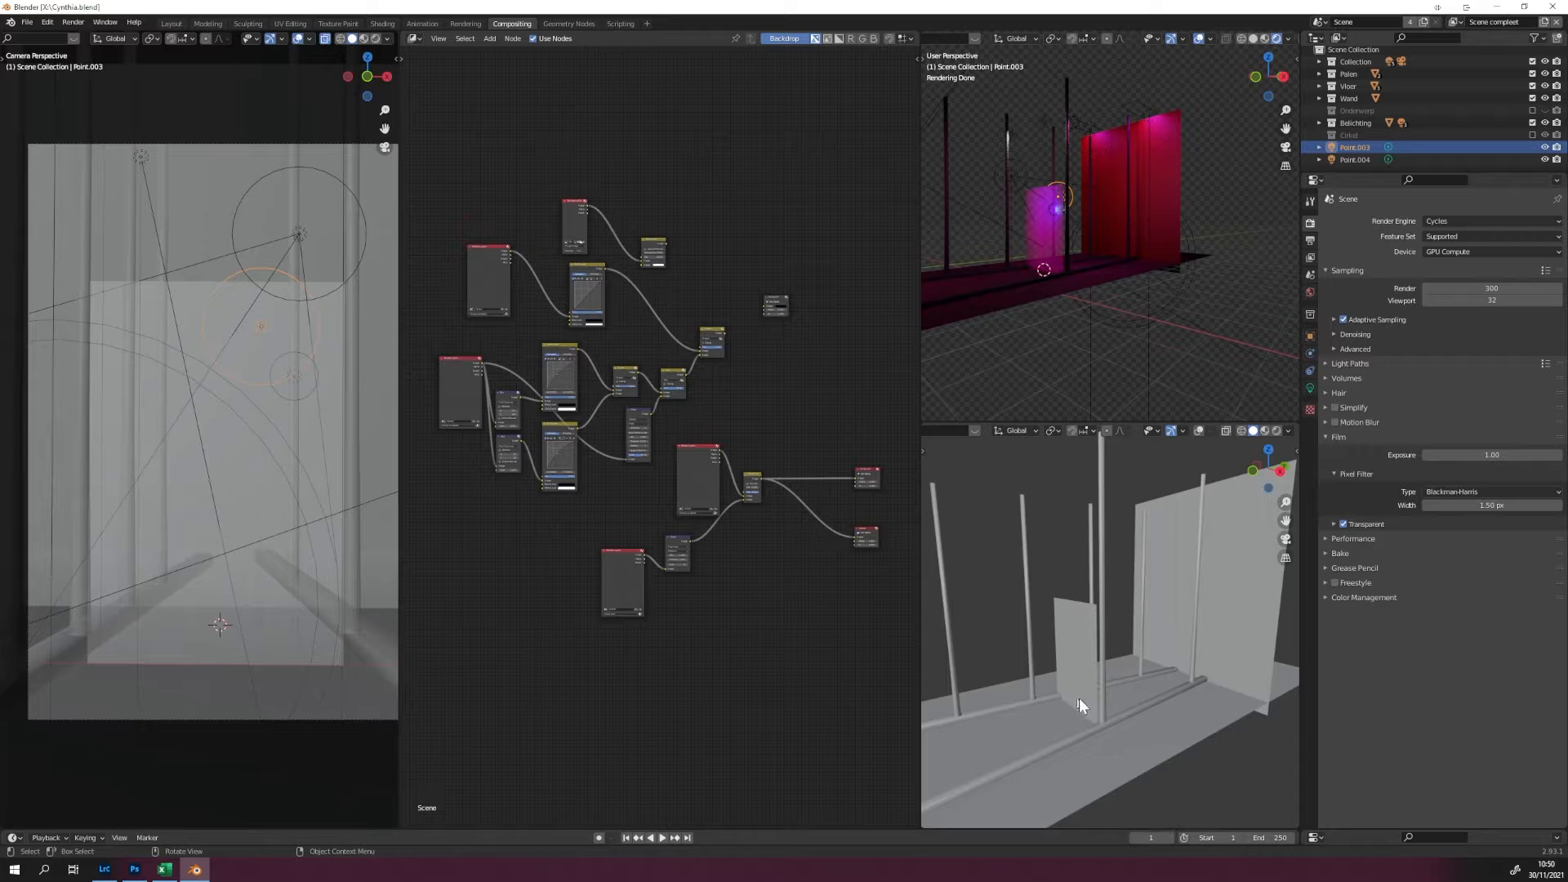
{"action": "left_click", "coordinate": [1078, 664]}
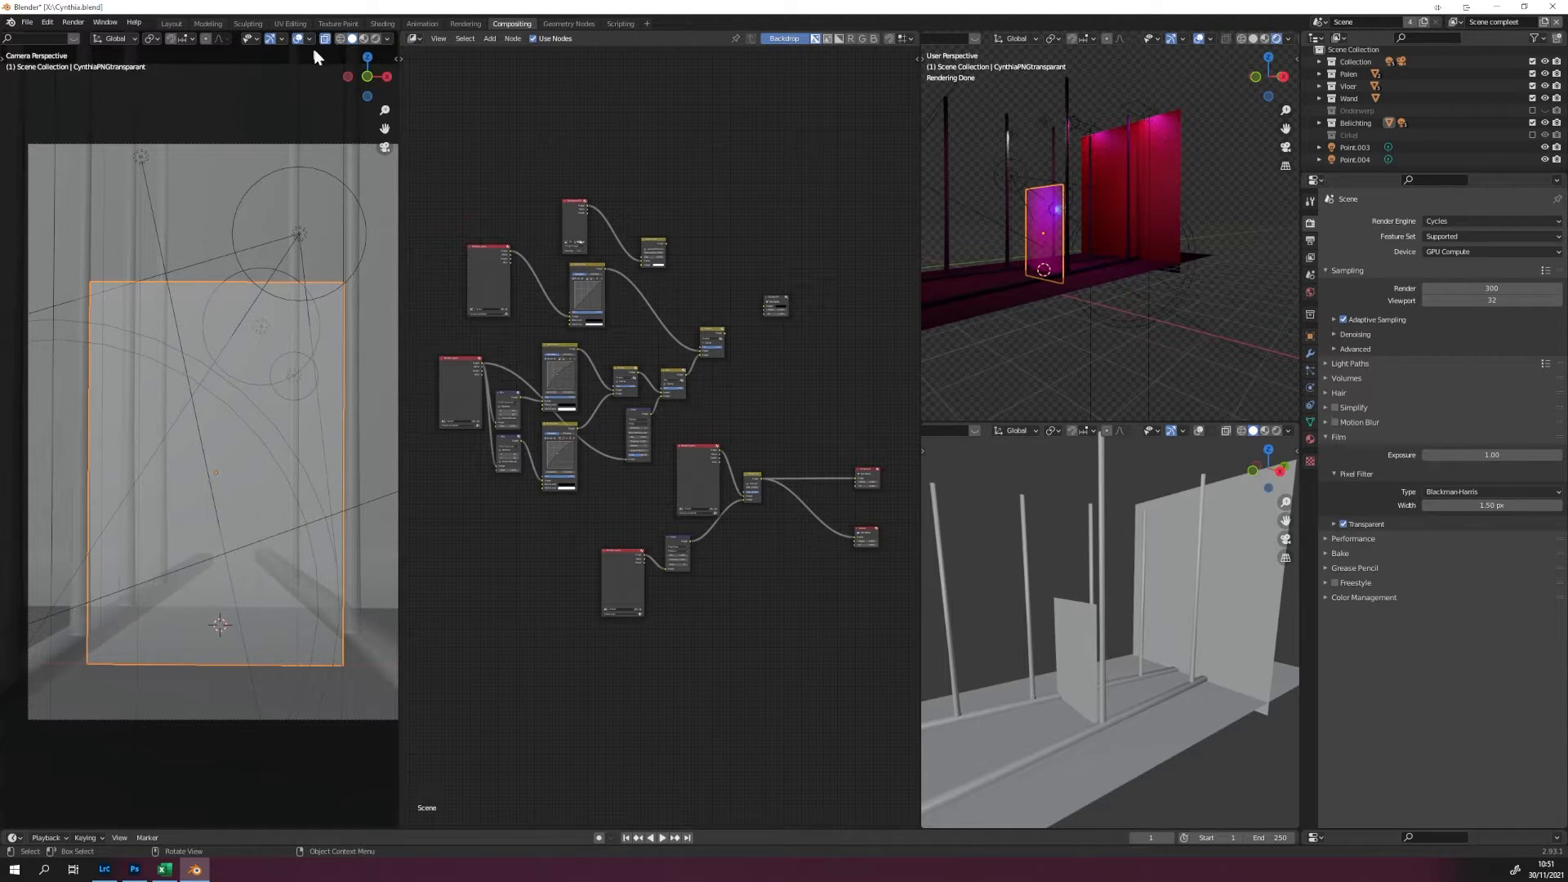
Set the camera view to rendered shading and examine the lit image plane within the camera frame.
{"action": "left_click", "coordinate": [374, 40]}
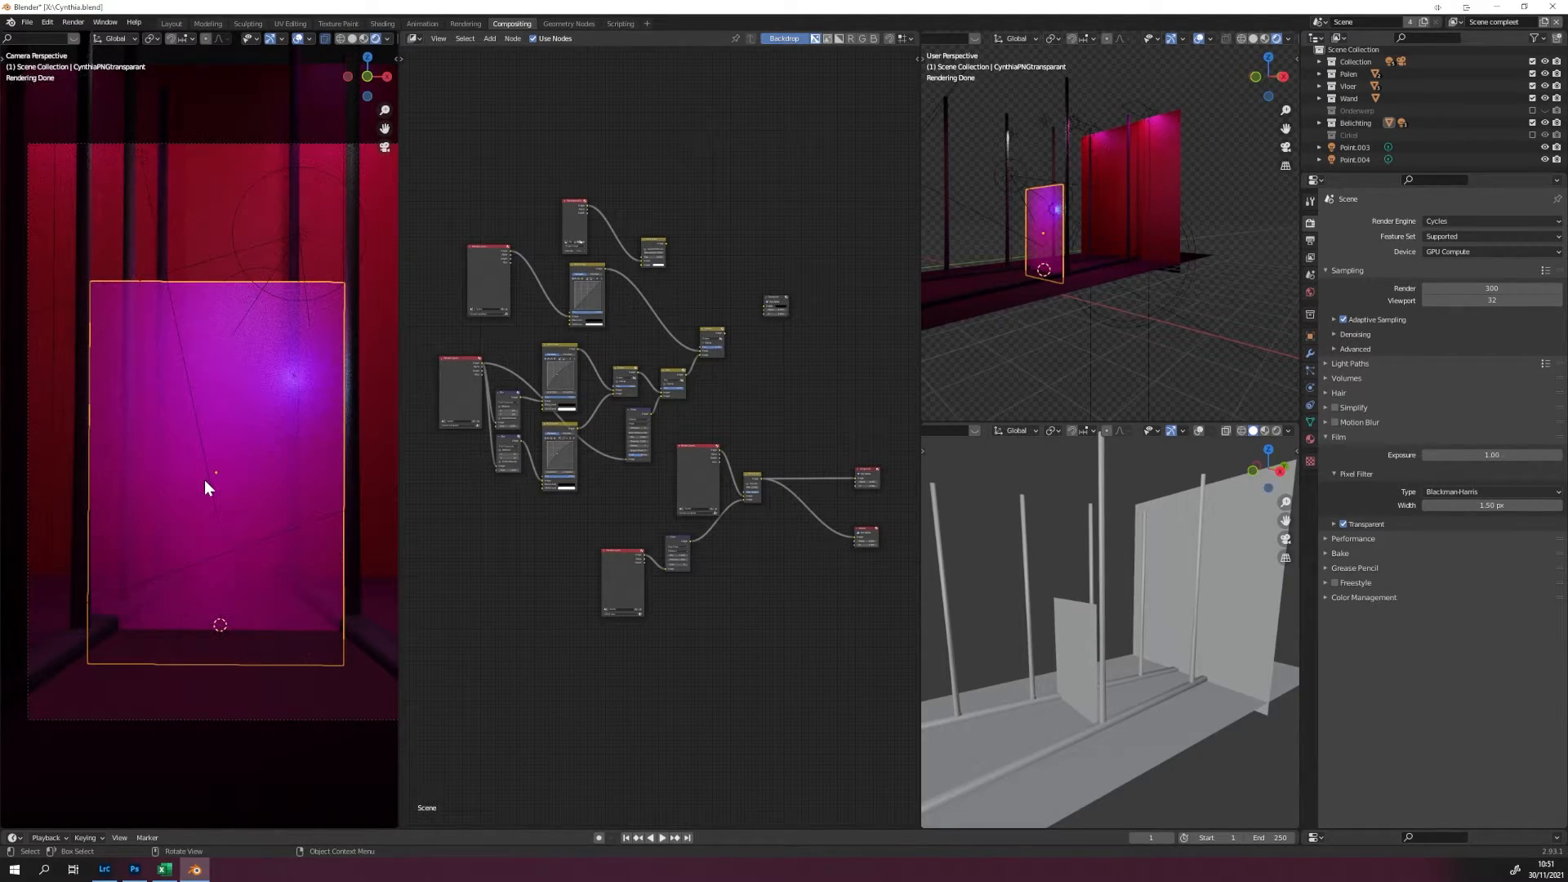
{"action": "scroll", "coordinate": [204, 478], "scroll_direction": "up", "scroll_amount": 1}
{"action": "scroll", "coordinate": [239, 568], "scroll_direction": "up", "scroll_amount": 1}
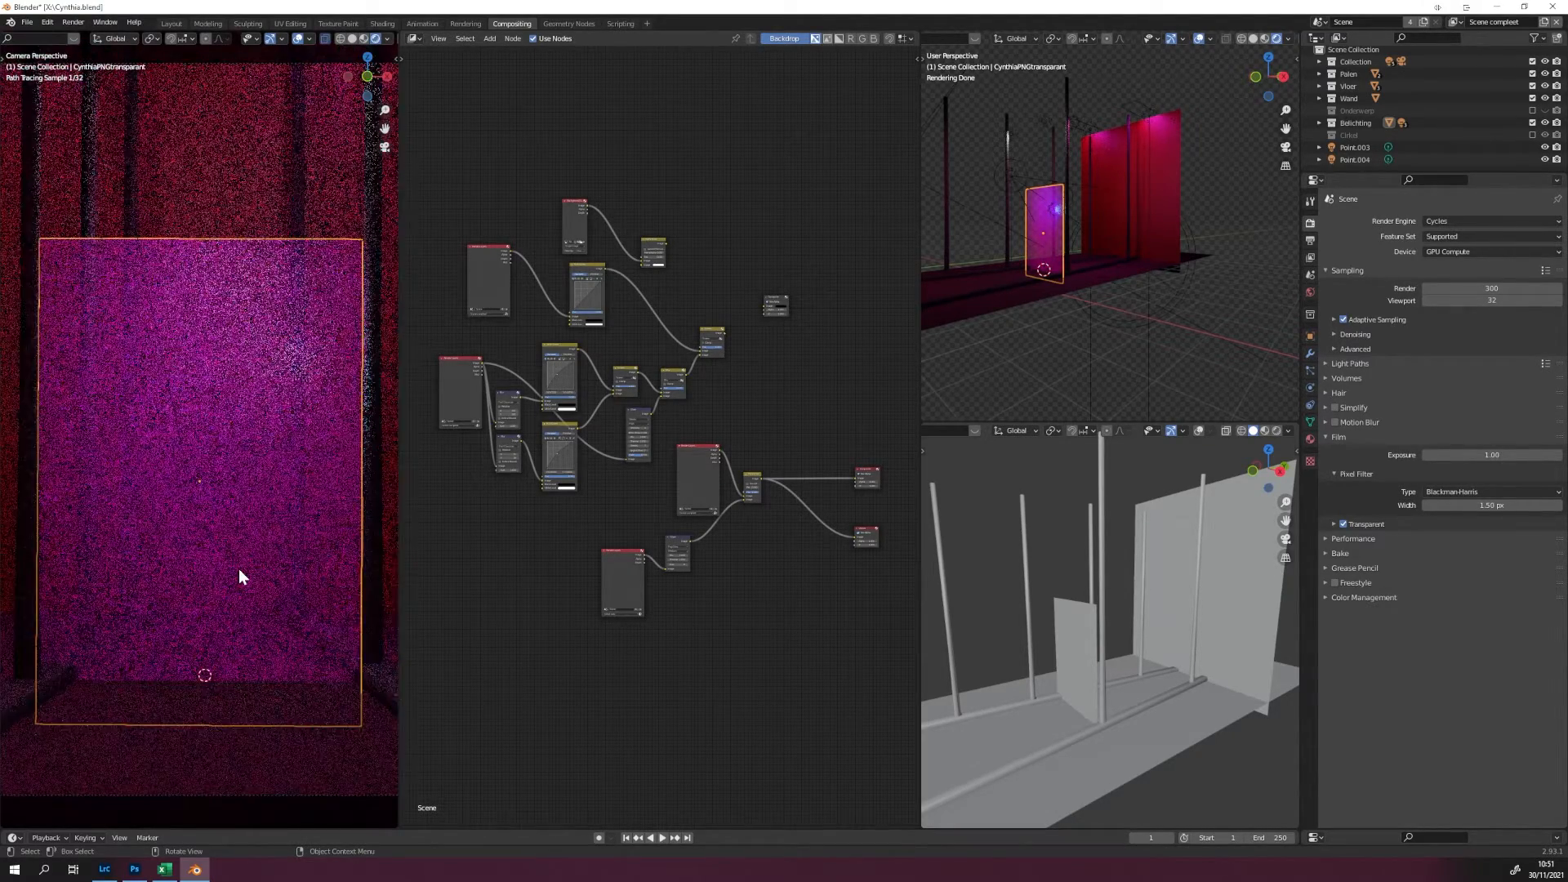
{"action": "scroll", "coordinate": [184, 487], "scroll_direction": "down", "scroll_amount": 1}
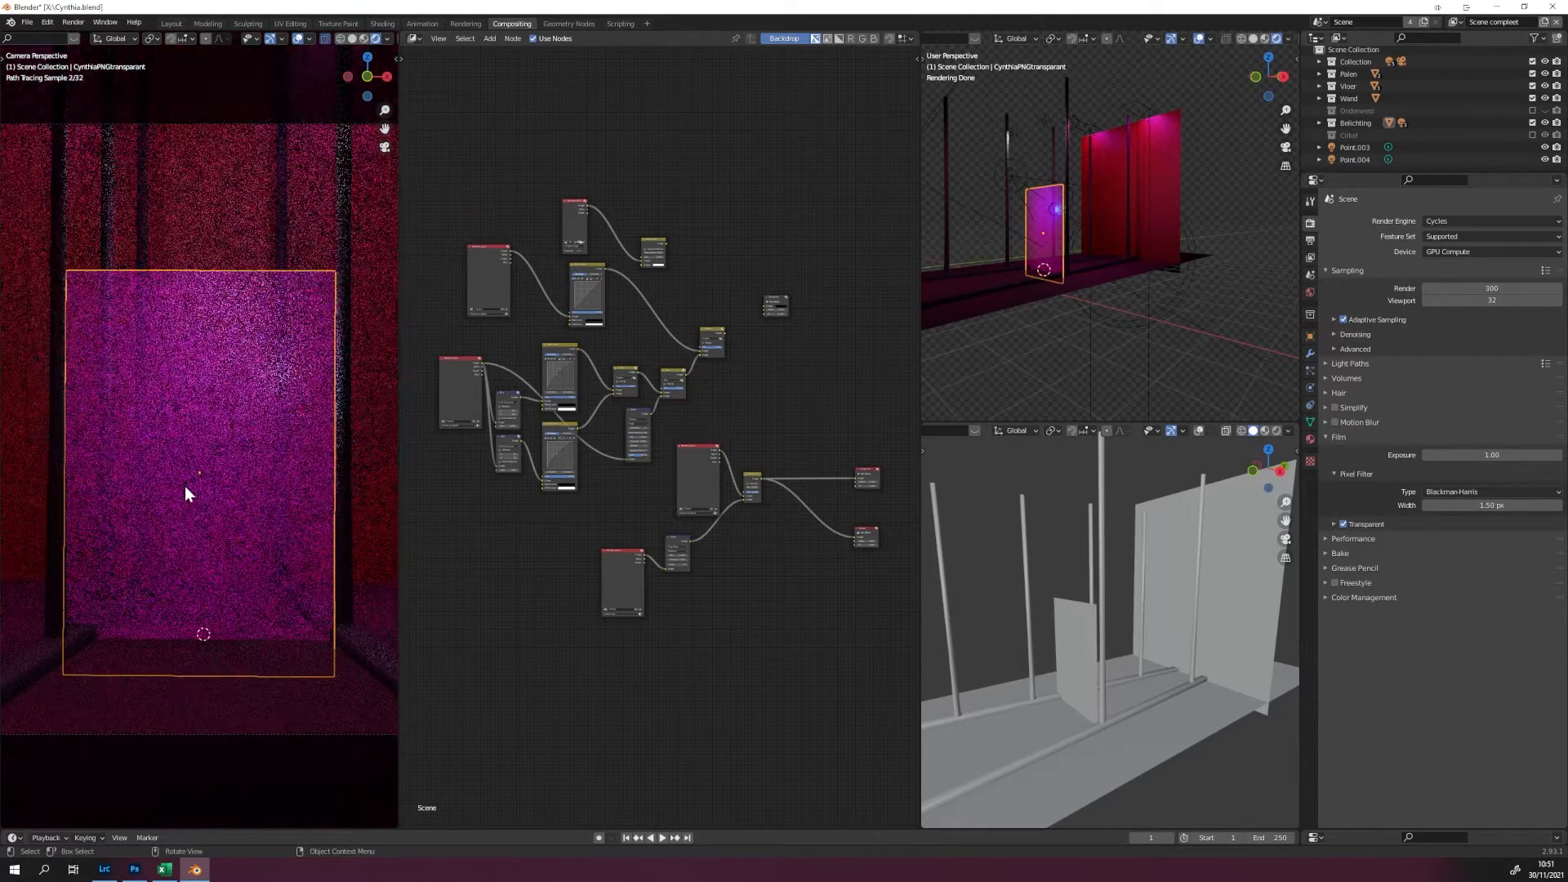
{"action": "scroll", "coordinate": [210, 419], "scroll_direction": "down", "scroll_amount": 1}
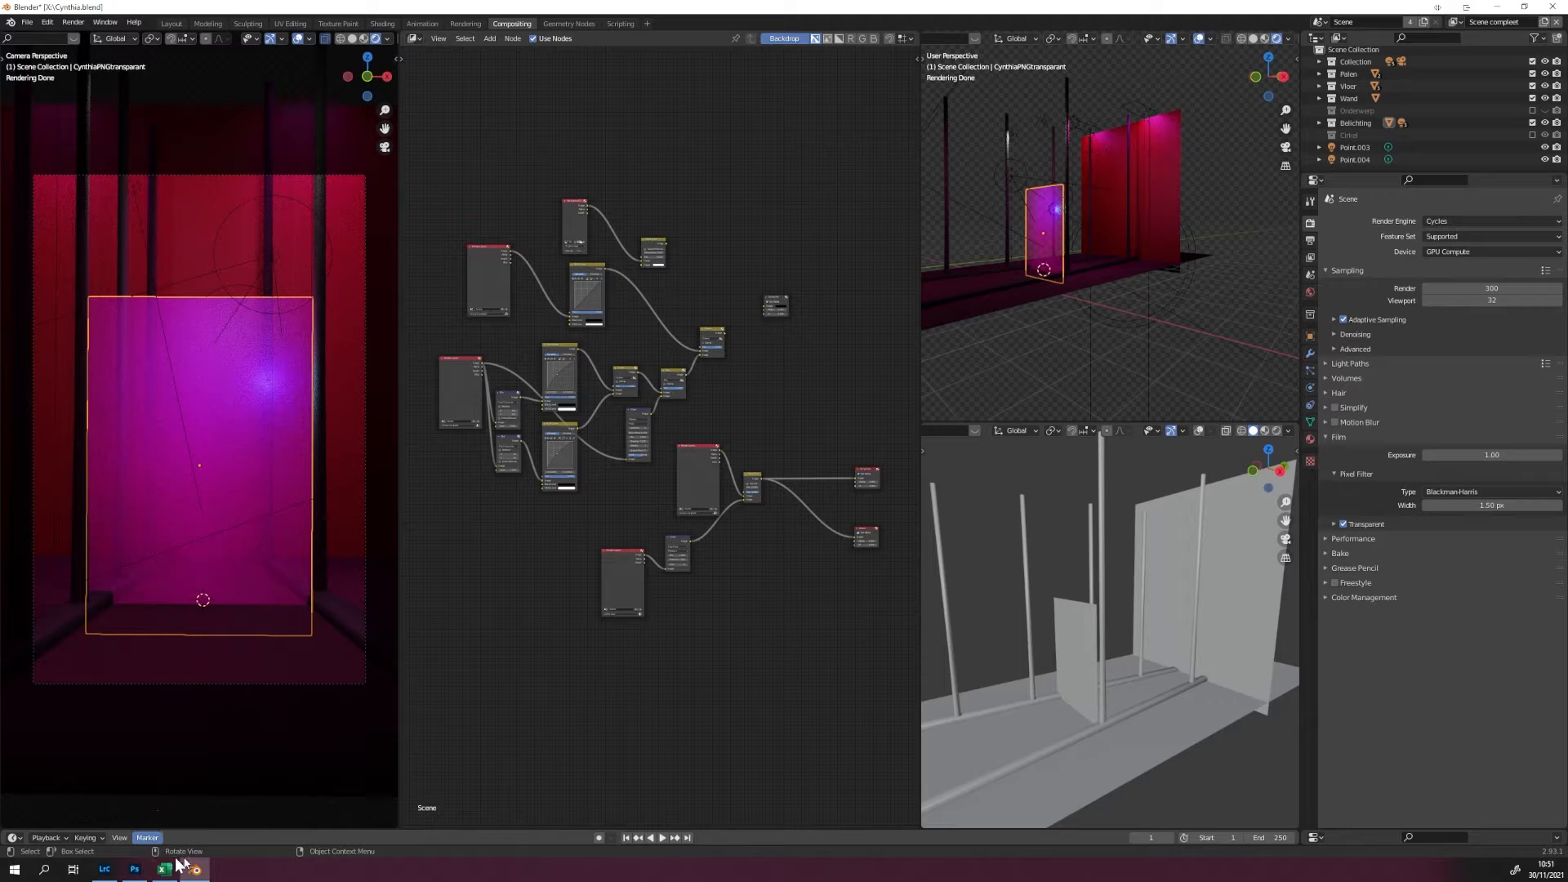
Switch to Photoshop, show only the Background layer of Cynthiarerender.tif for comparison, and return to Blender.
{"action": "left_click", "coordinate": [135, 870]}
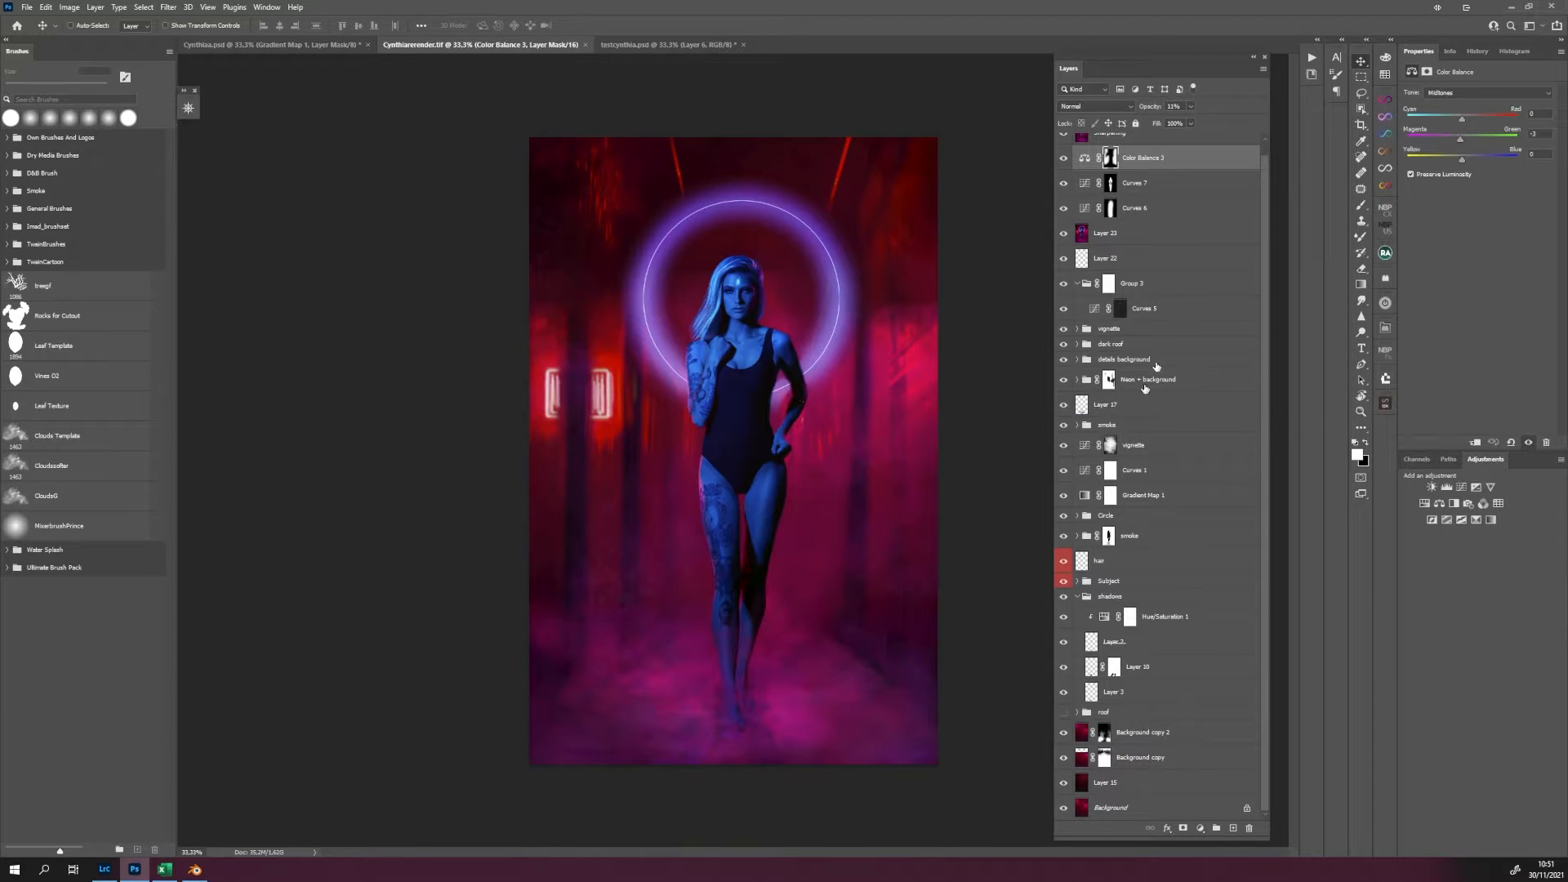
{"action": "left_click", "coordinate": [1064, 807], "text": "alt"}
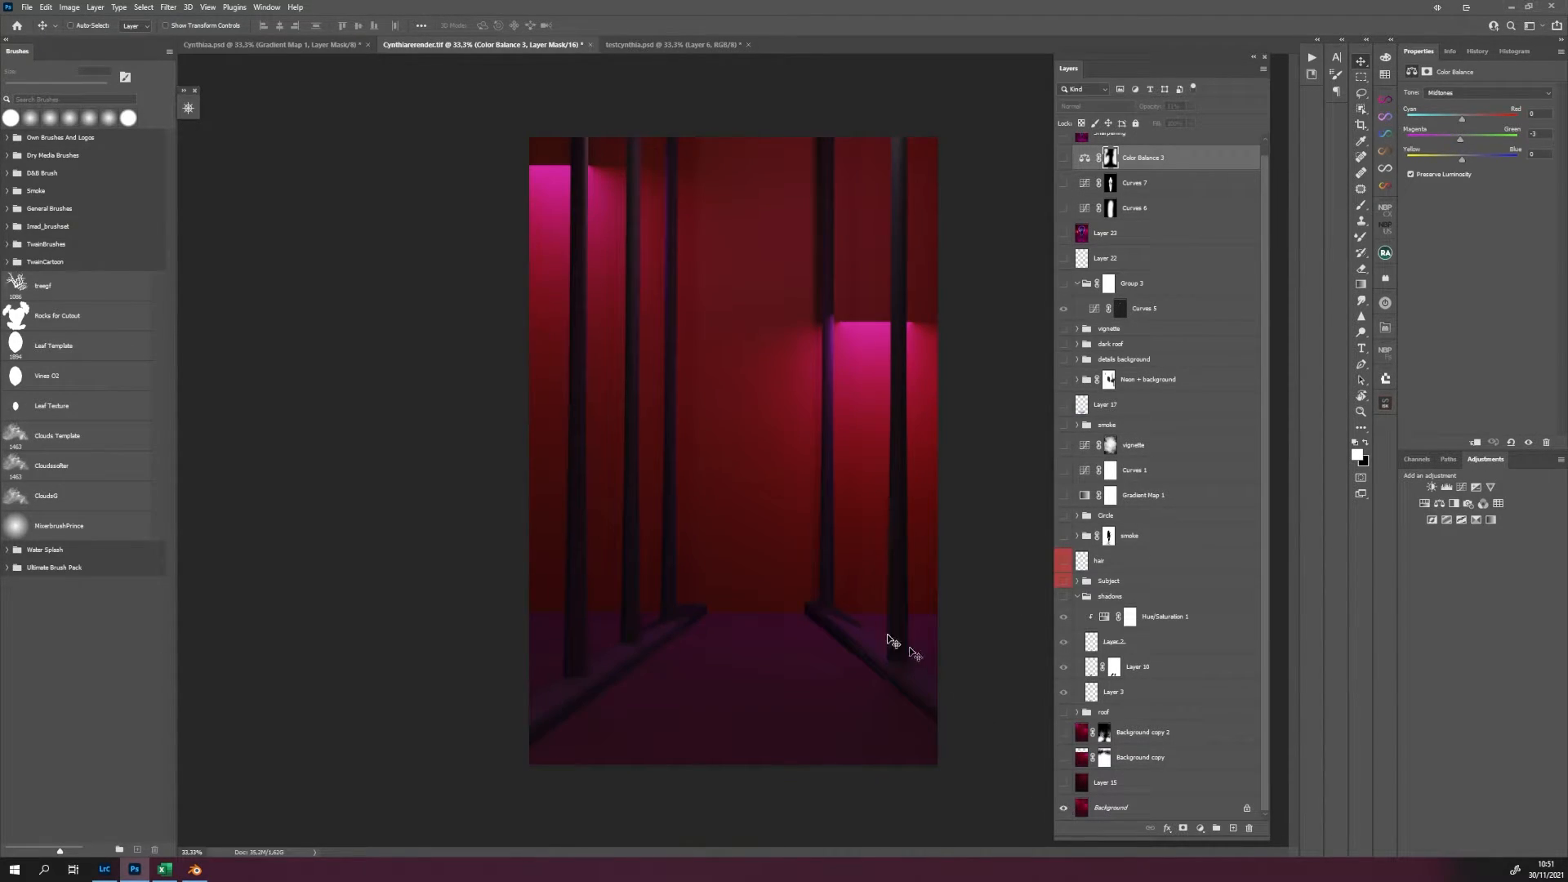
{"action": "left_click", "coordinate": [194, 869]}
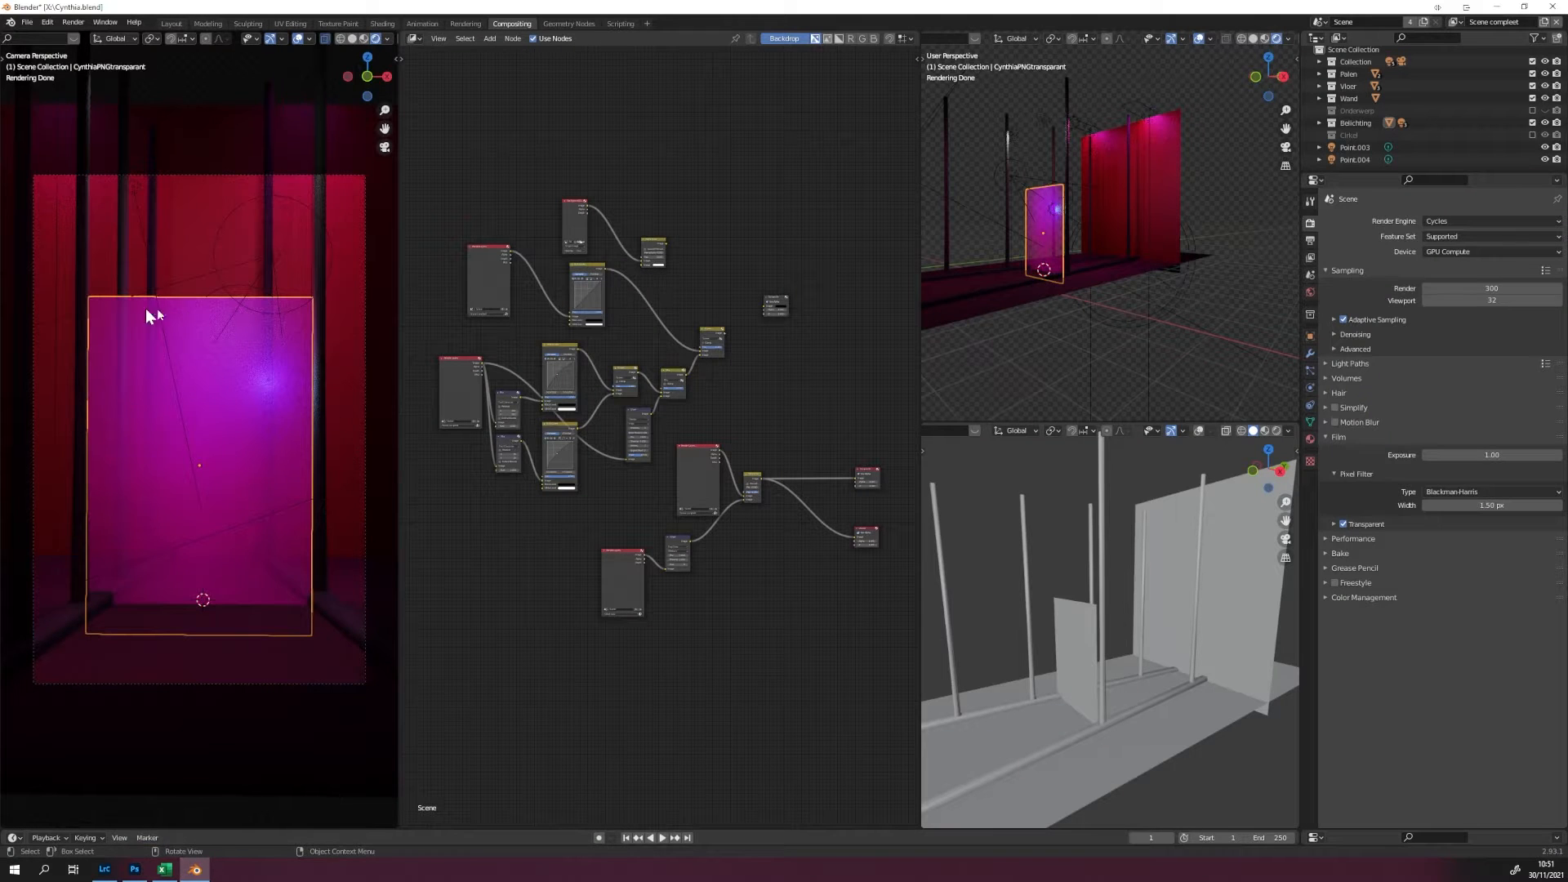
Examine the rendered set from the camera and from the side, including the image plane's distance to the back wall.
{"action": "scroll", "coordinate": [235, 395], "scroll_direction": "down", "scroll_amount": 3}
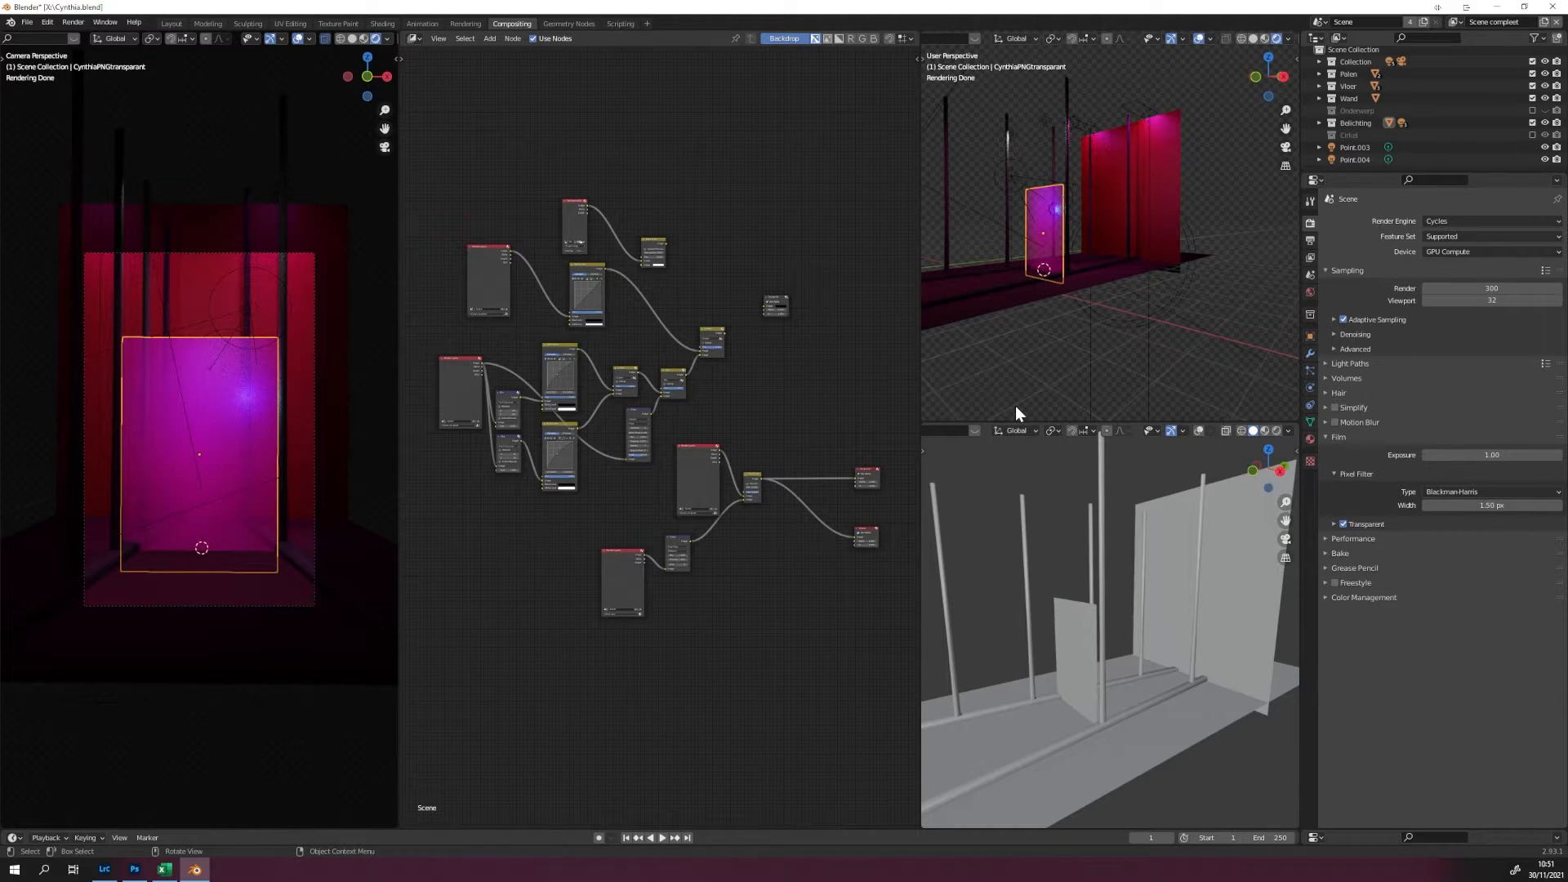
{"action": "mouse_move", "coordinate": [1009, 331]}
{"action": "left_mouse_down"}
{"action": "mouse_move", "coordinate": [1104, 359]}
{"action": "mouse_move", "coordinate": [1100, 335]}
{"action": "mouse_move", "coordinate": [983, 338]}
{"action": "mouse_move", "coordinate": [960, 316]}
{"action": "left_mouse_up"}
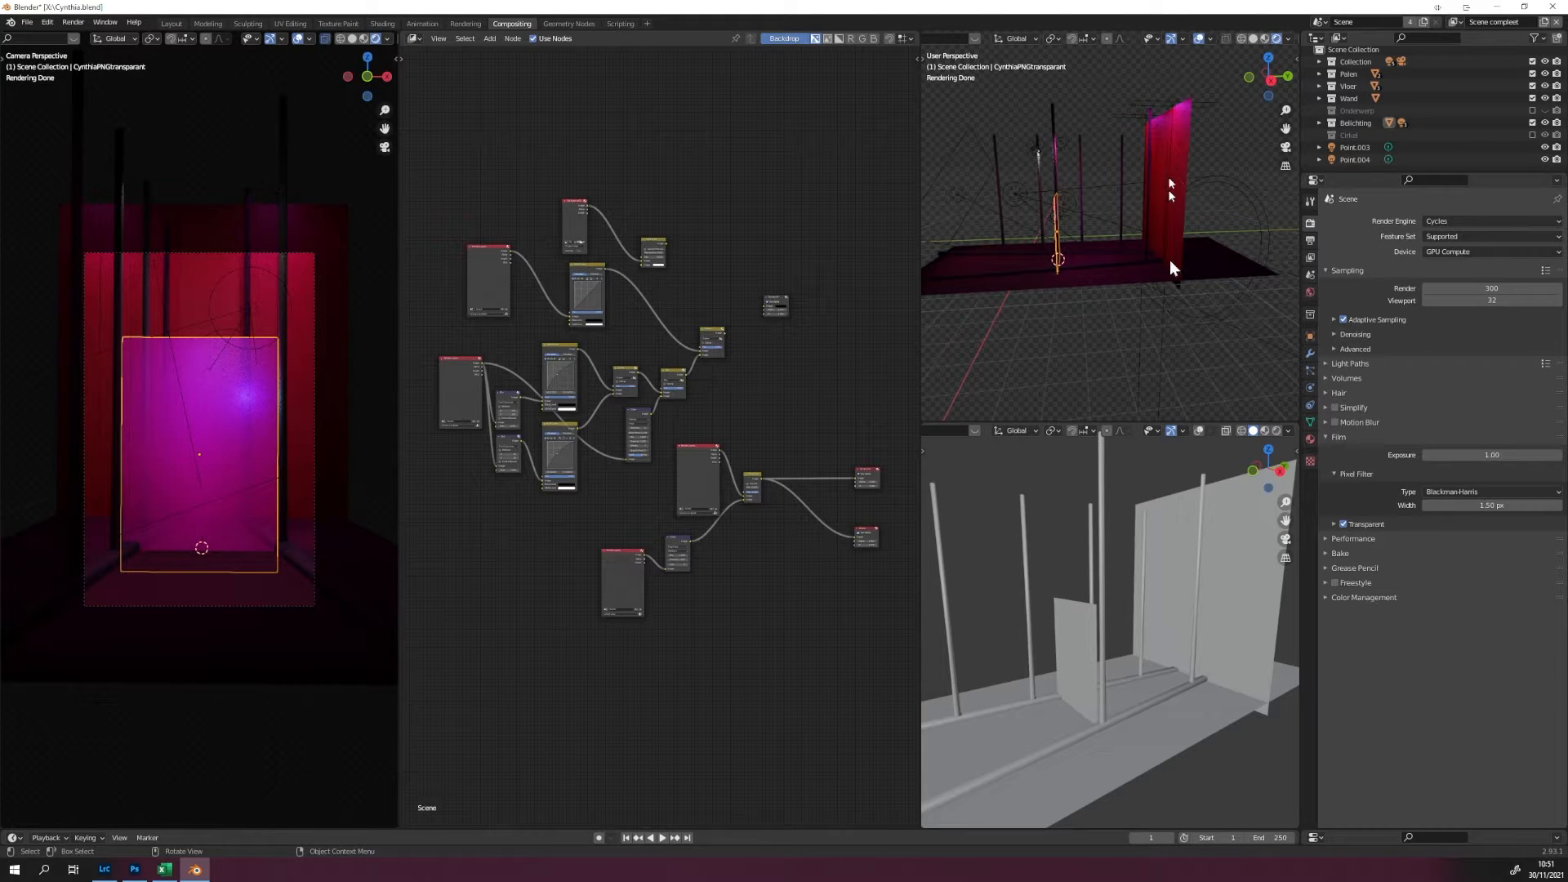
{"action": "left_click_drag", "start_coordinate": [1117, 293], "coordinate": [1128, 297]}
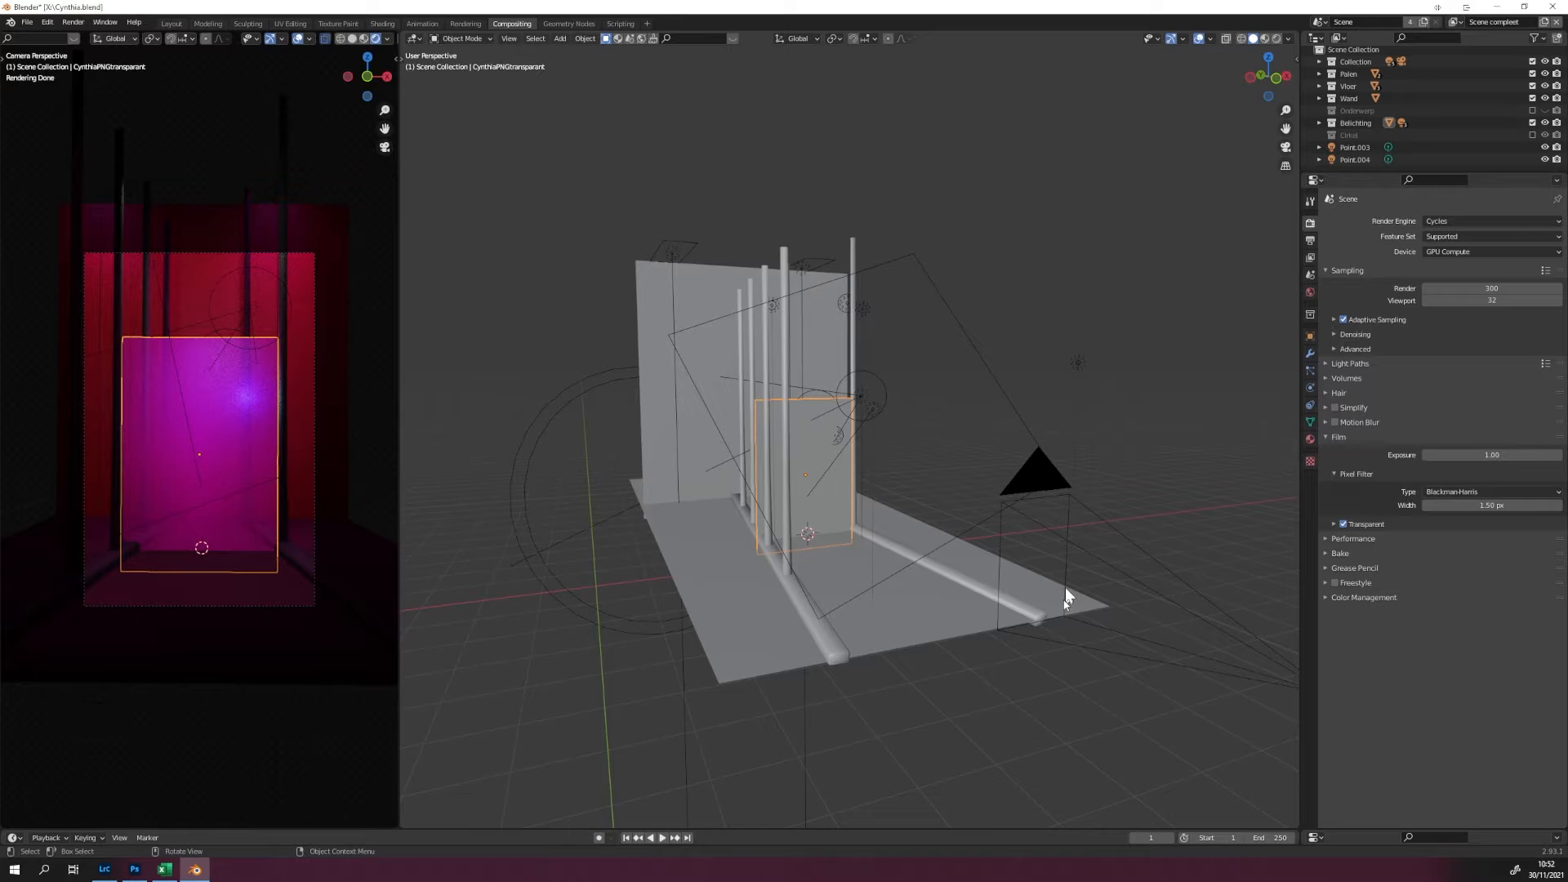
Expand the solid-shaded 3D view over the node editor and second rendered view, and inspect the set's floor, poles, wall, camera and lights.
{"action": "left_click_drag", "start_coordinate": [1064, 587], "coordinate": [647, 553]}
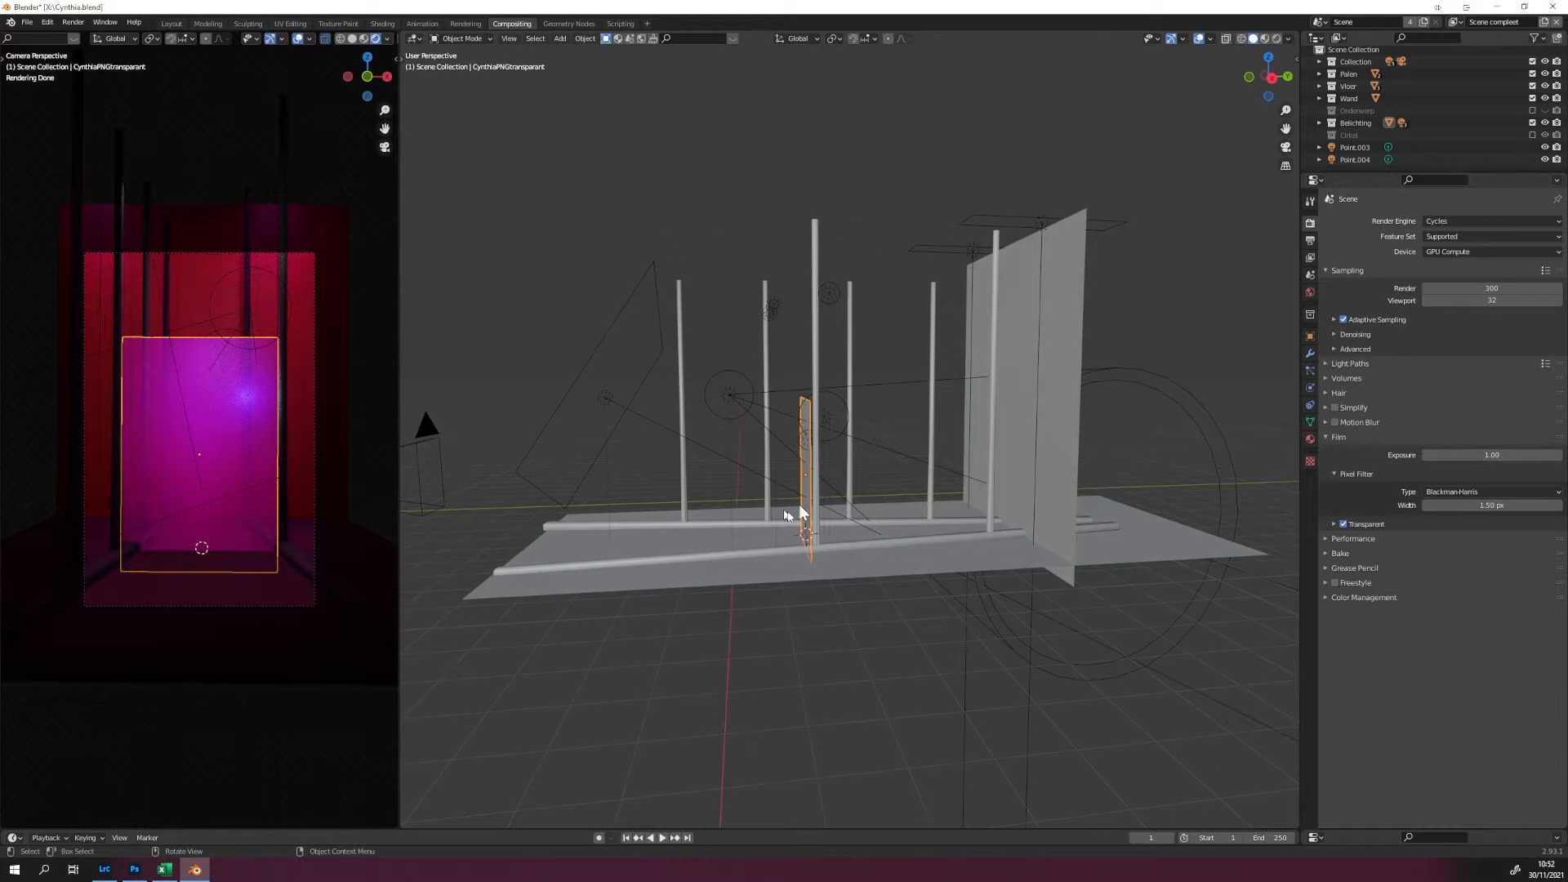
{"action": "left_click_drag", "start_coordinate": [1163, 526], "coordinate": [1060, 517]}
{"action": "scroll", "coordinate": [1062, 518], "scroll_direction": "down", "scroll_amount": 4}
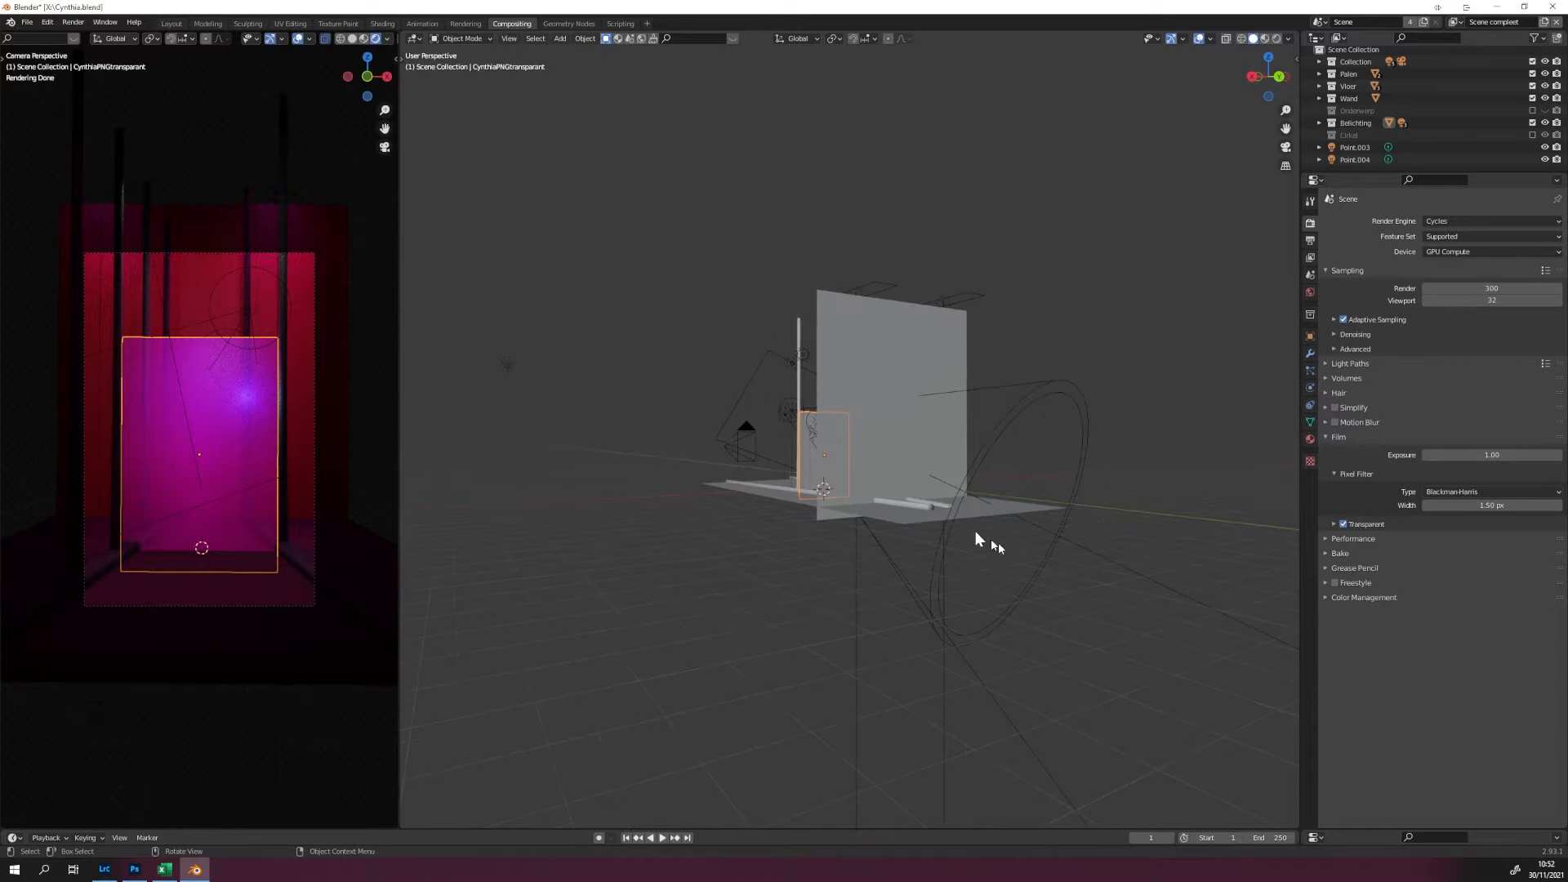
{"action": "left_click_drag", "start_coordinate": [850, 483], "coordinate": [1032, 516]}
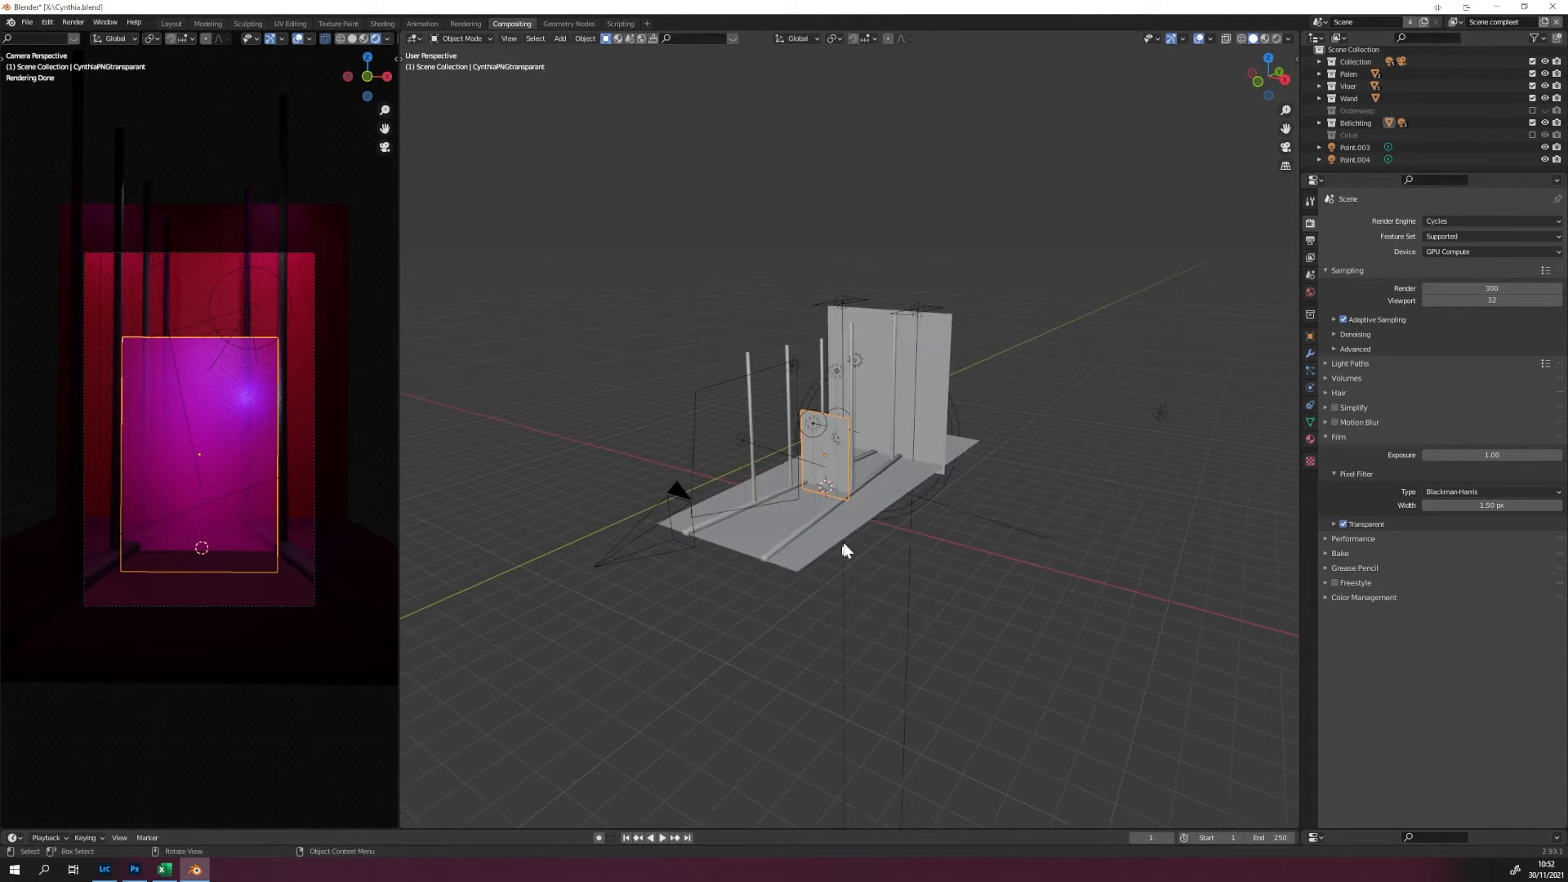
Inspect the set around the image plane and from the side, selecting the wall, point and area lights and the camera in turn.
{"action": "scroll", "coordinate": [813, 564], "scroll_direction": "up", "scroll_amount": 4}
{"action": "left_click_drag", "start_coordinate": [811, 565], "coordinate": [781, 611]}
{"action": "scroll", "coordinate": [780, 613], "scroll_direction": "up", "scroll_amount": 4}
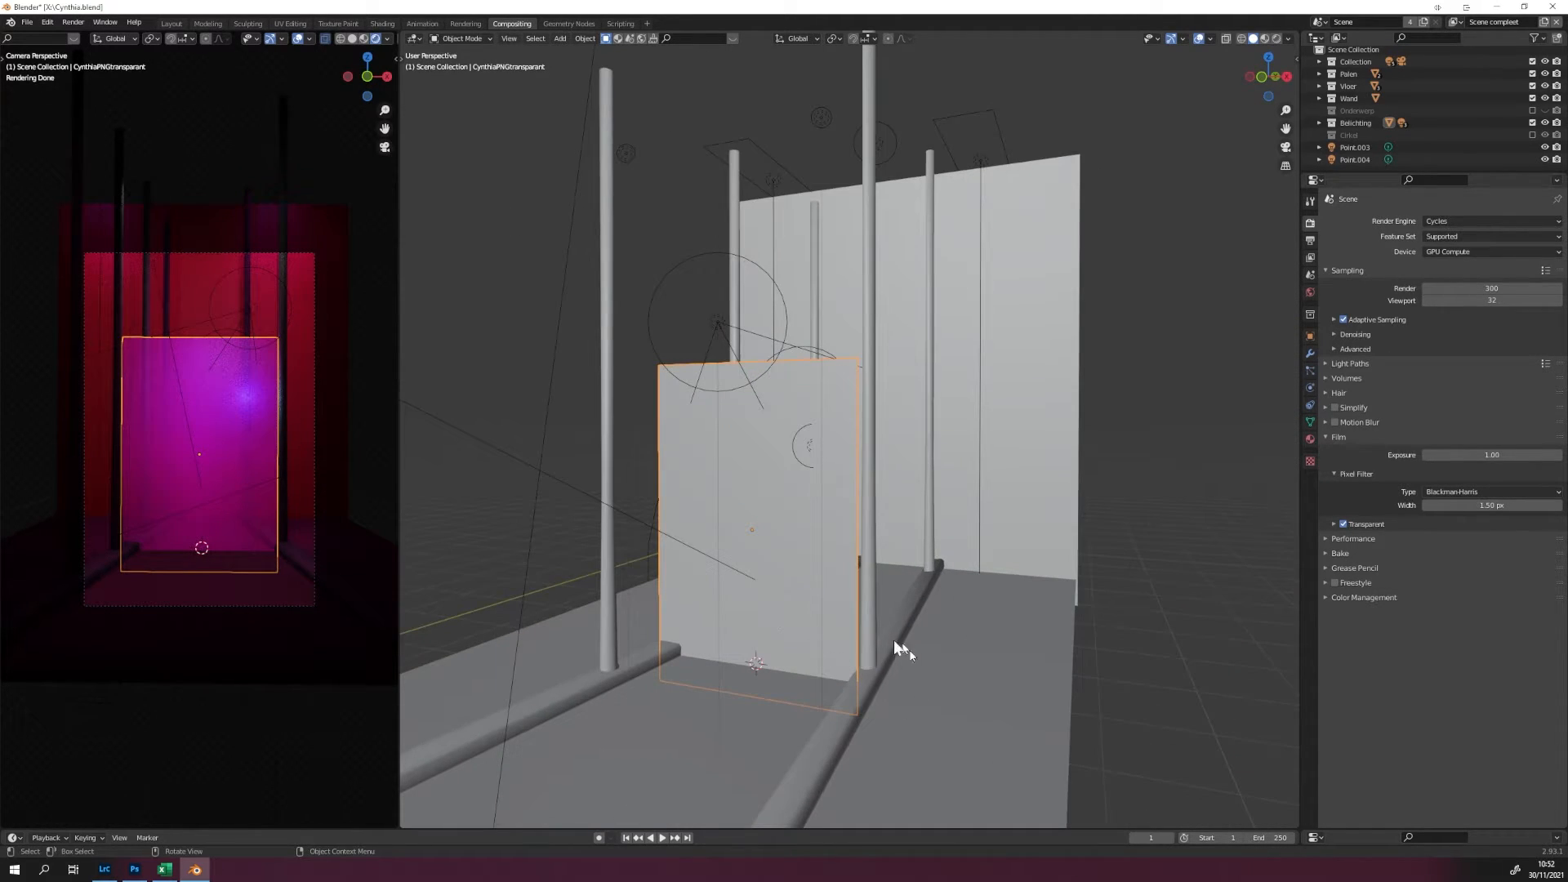
{"action": "scroll", "coordinate": [674, 158], "scroll_direction": "down", "scroll_amount": 6}
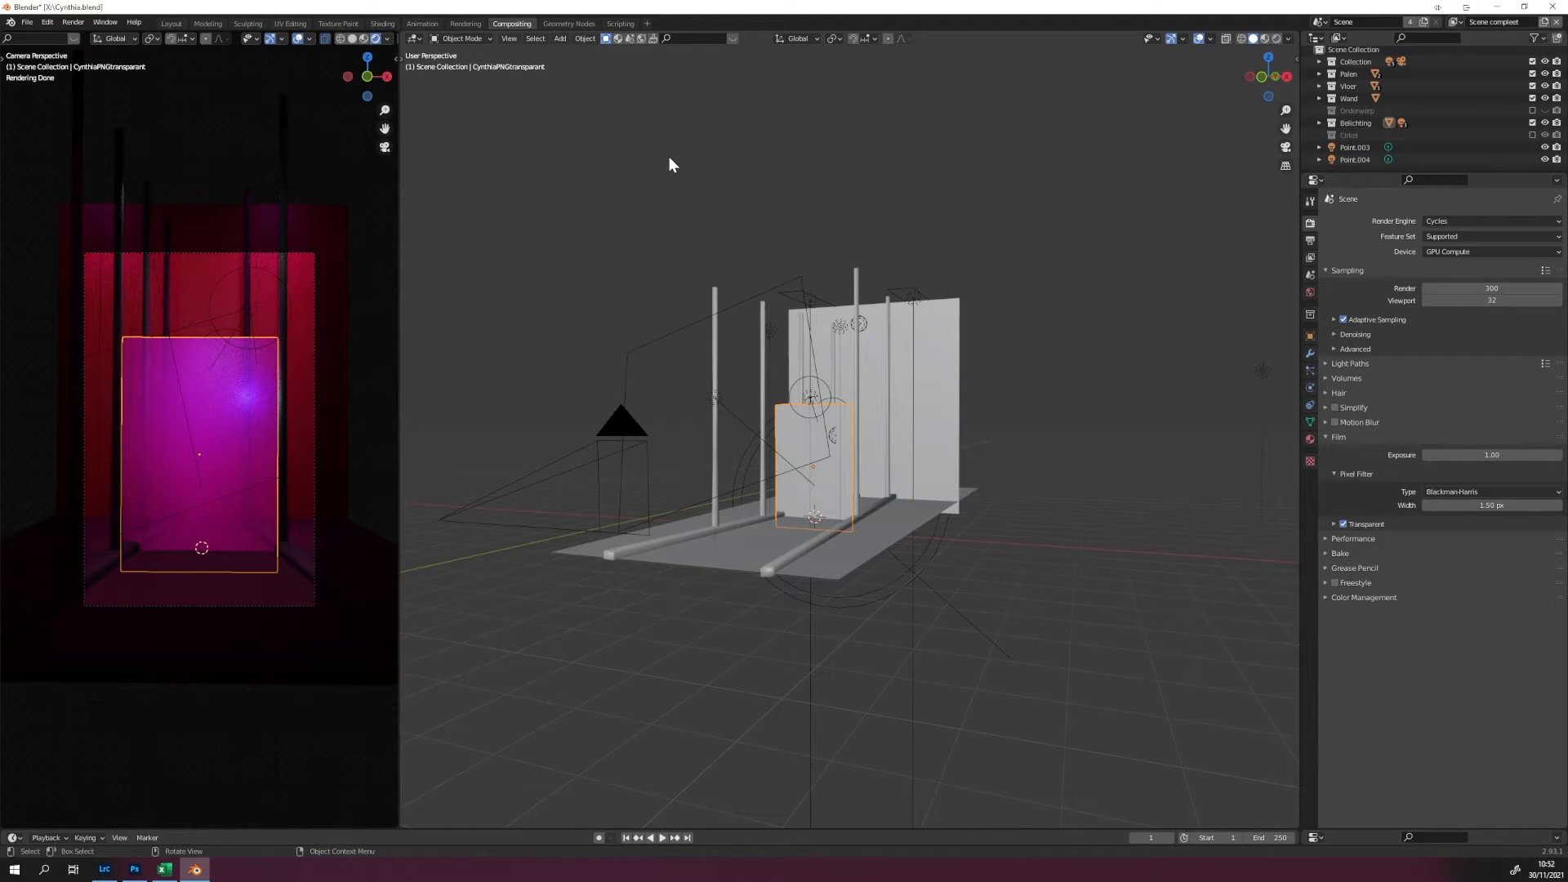
{"action": "left_click_drag", "start_coordinate": [825, 366], "coordinate": [813, 596]}
{"action": "left_click", "coordinate": [996, 246]}
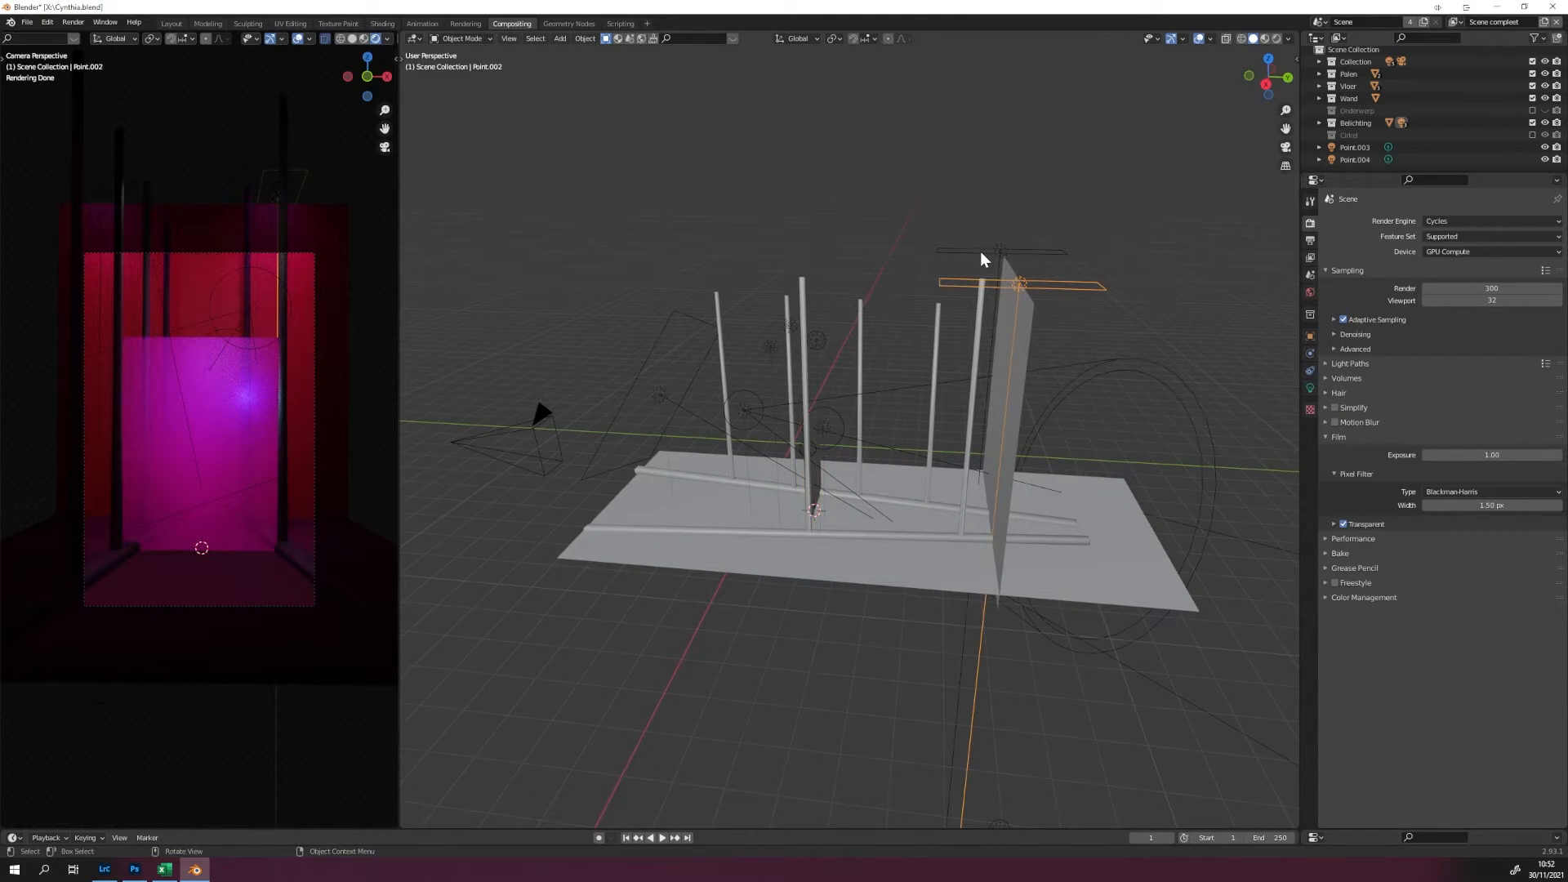
{"action": "left_click", "coordinate": [750, 417]}
{"action": "left_click", "coordinate": [842, 445]}
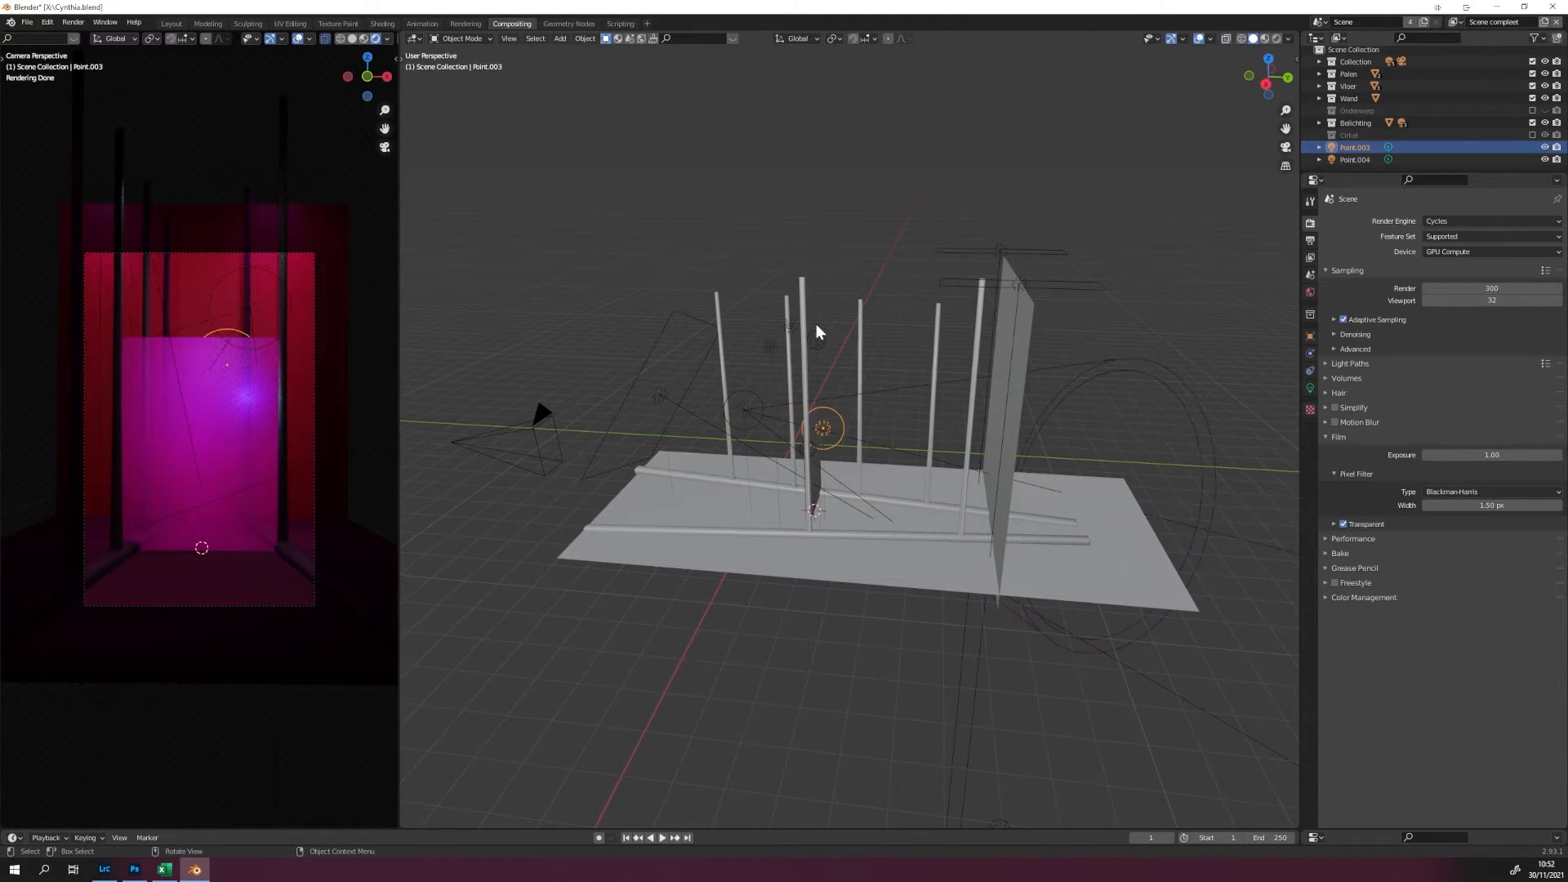
{"action": "left_click", "coordinate": [801, 357]}
{"action": "left_click", "coordinate": [815, 343]}
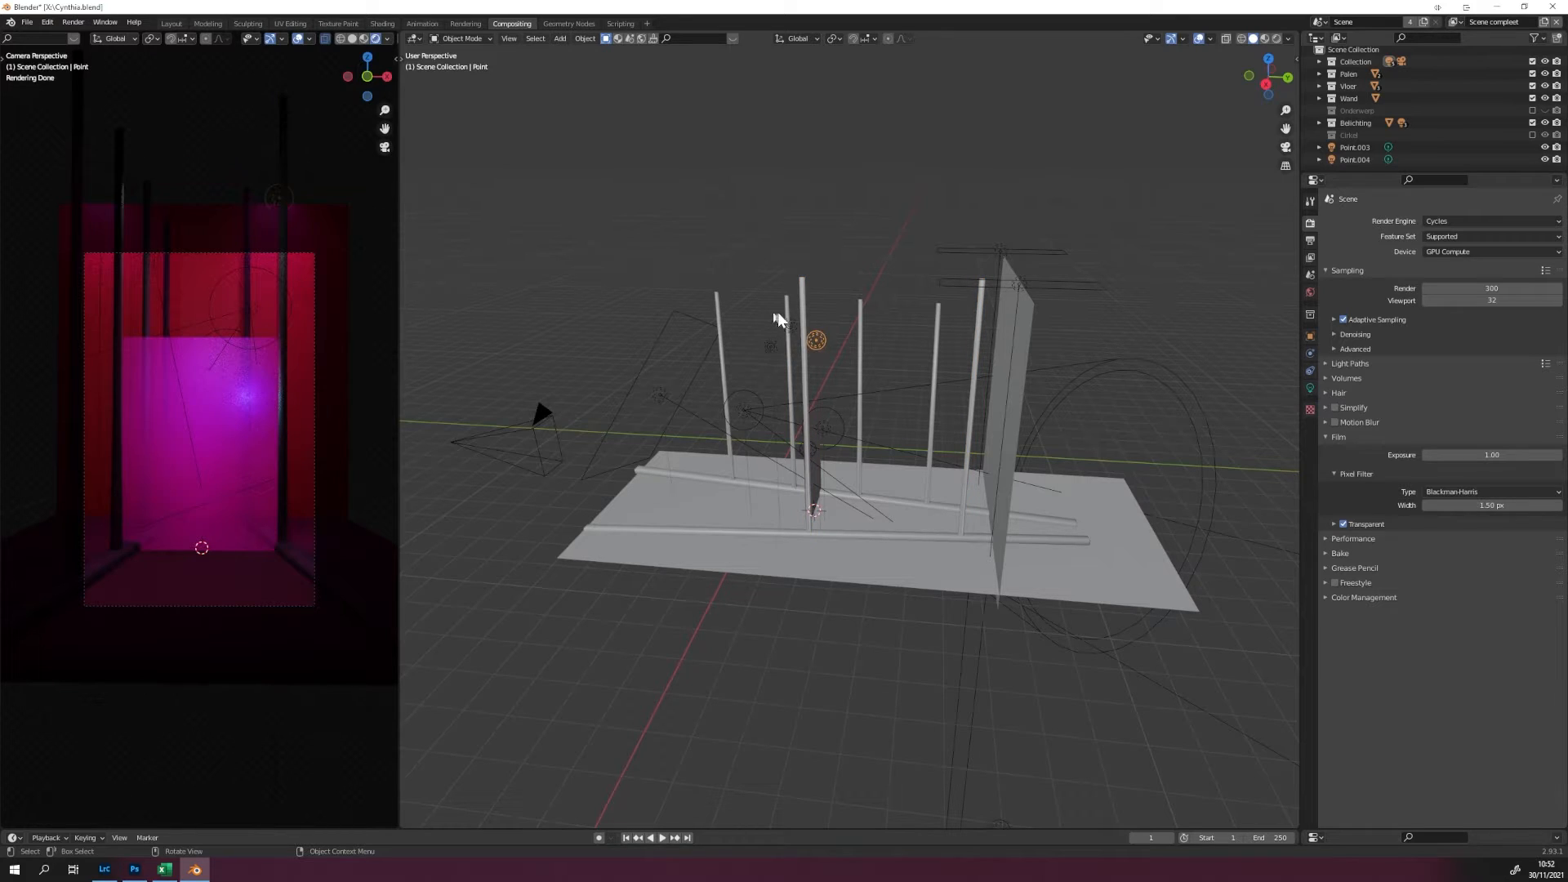
{"action": "left_click", "coordinate": [787, 326]}
{"action": "left_click", "coordinate": [663, 396]}
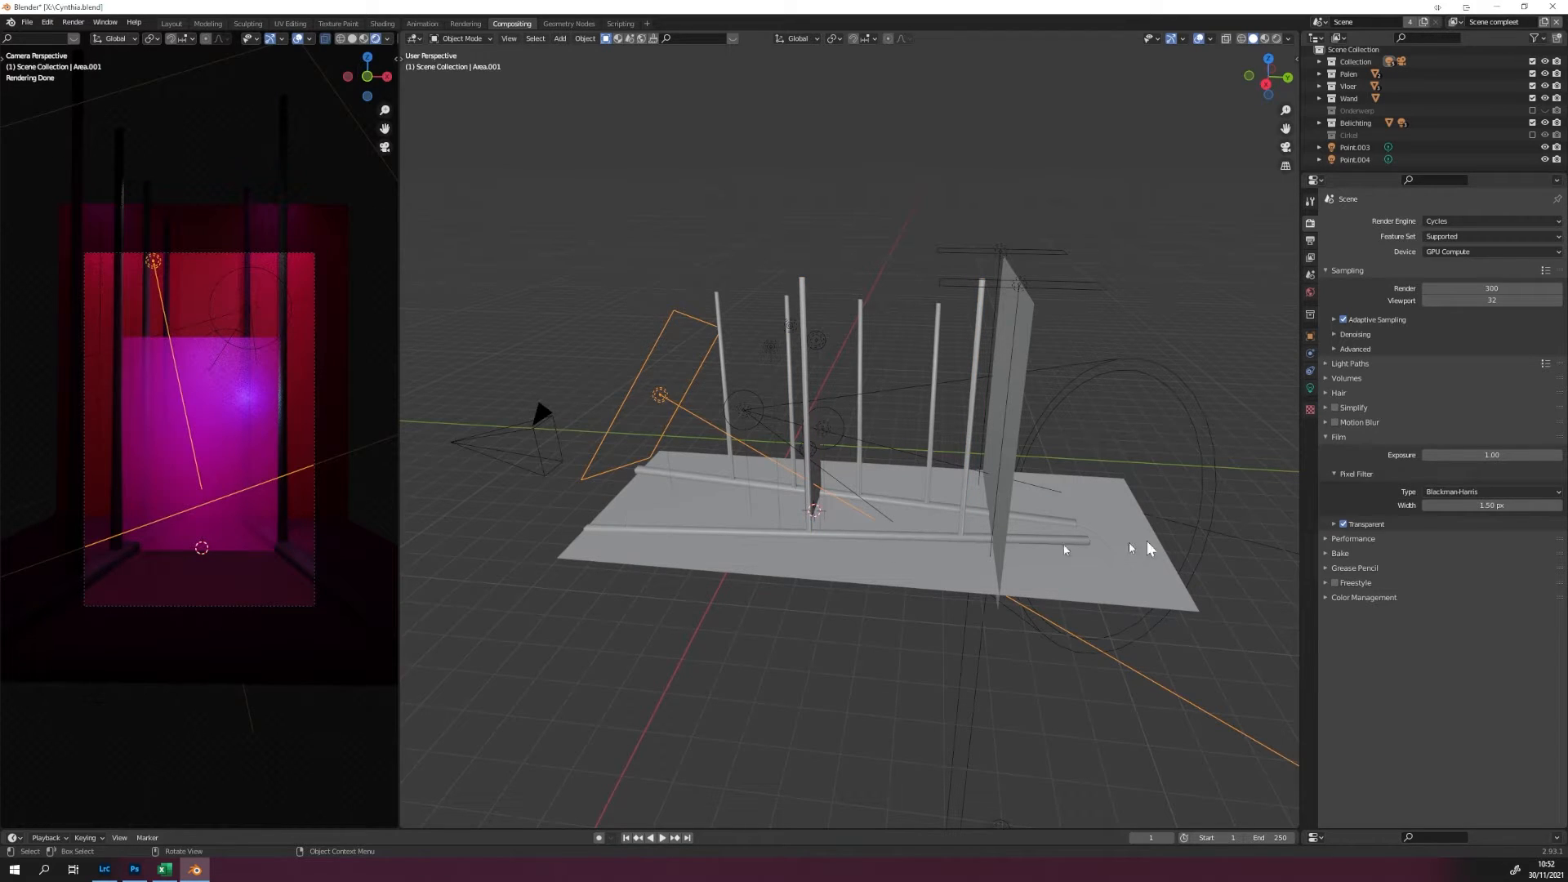
{"action": "left_click", "coordinate": [502, 448]}
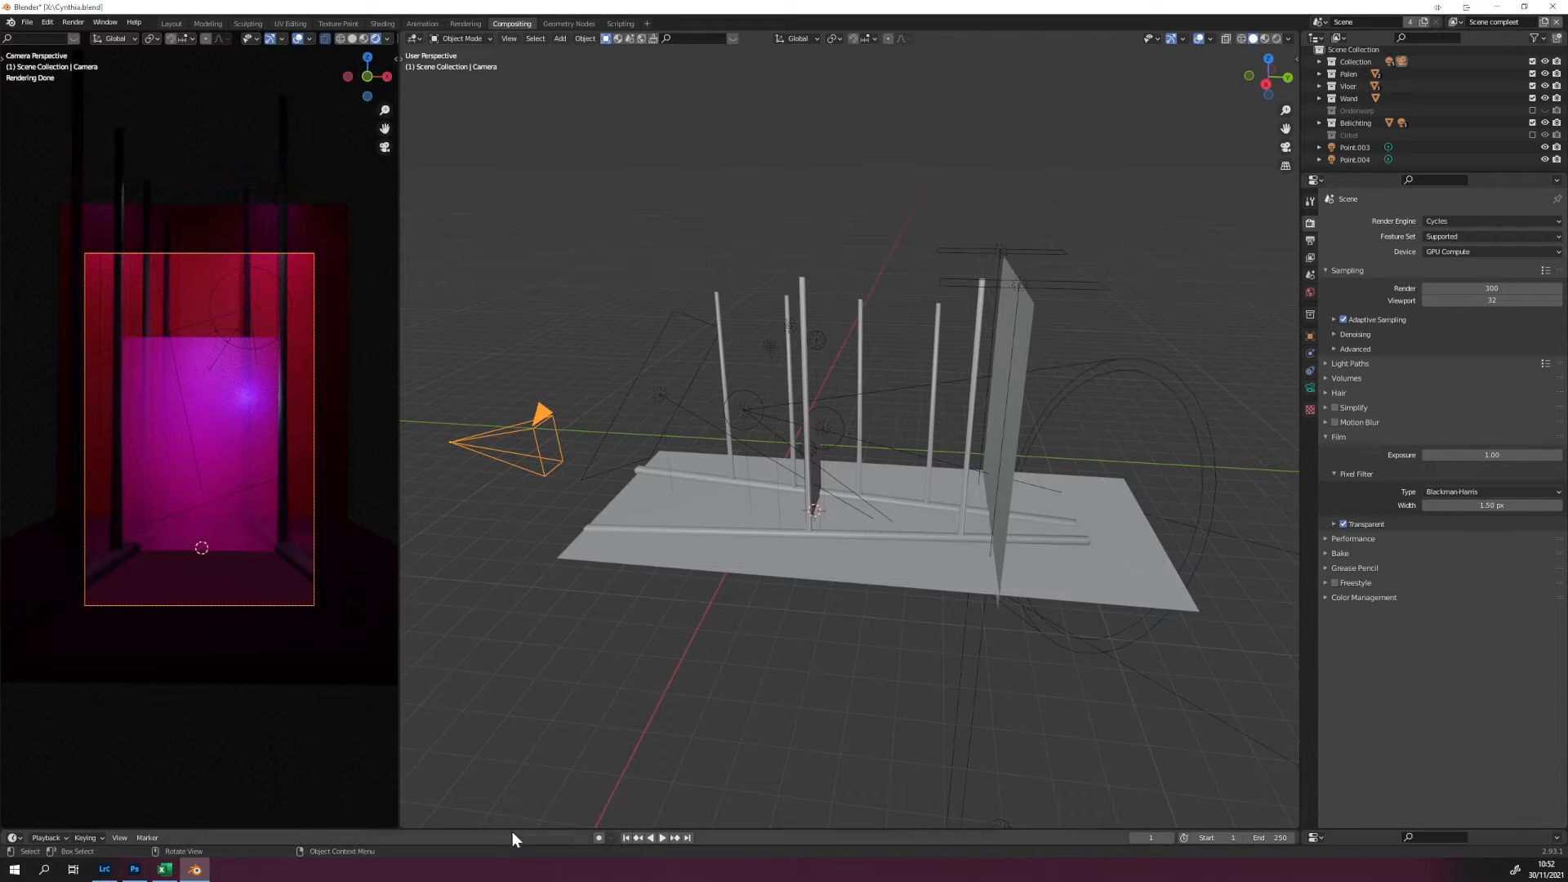
Switch to Photoshop and show Layer 15, Background copy and Background copy 2 above the Background layer of Cynthiarender.tif.
{"action": "left_click", "coordinate": [135, 873]}
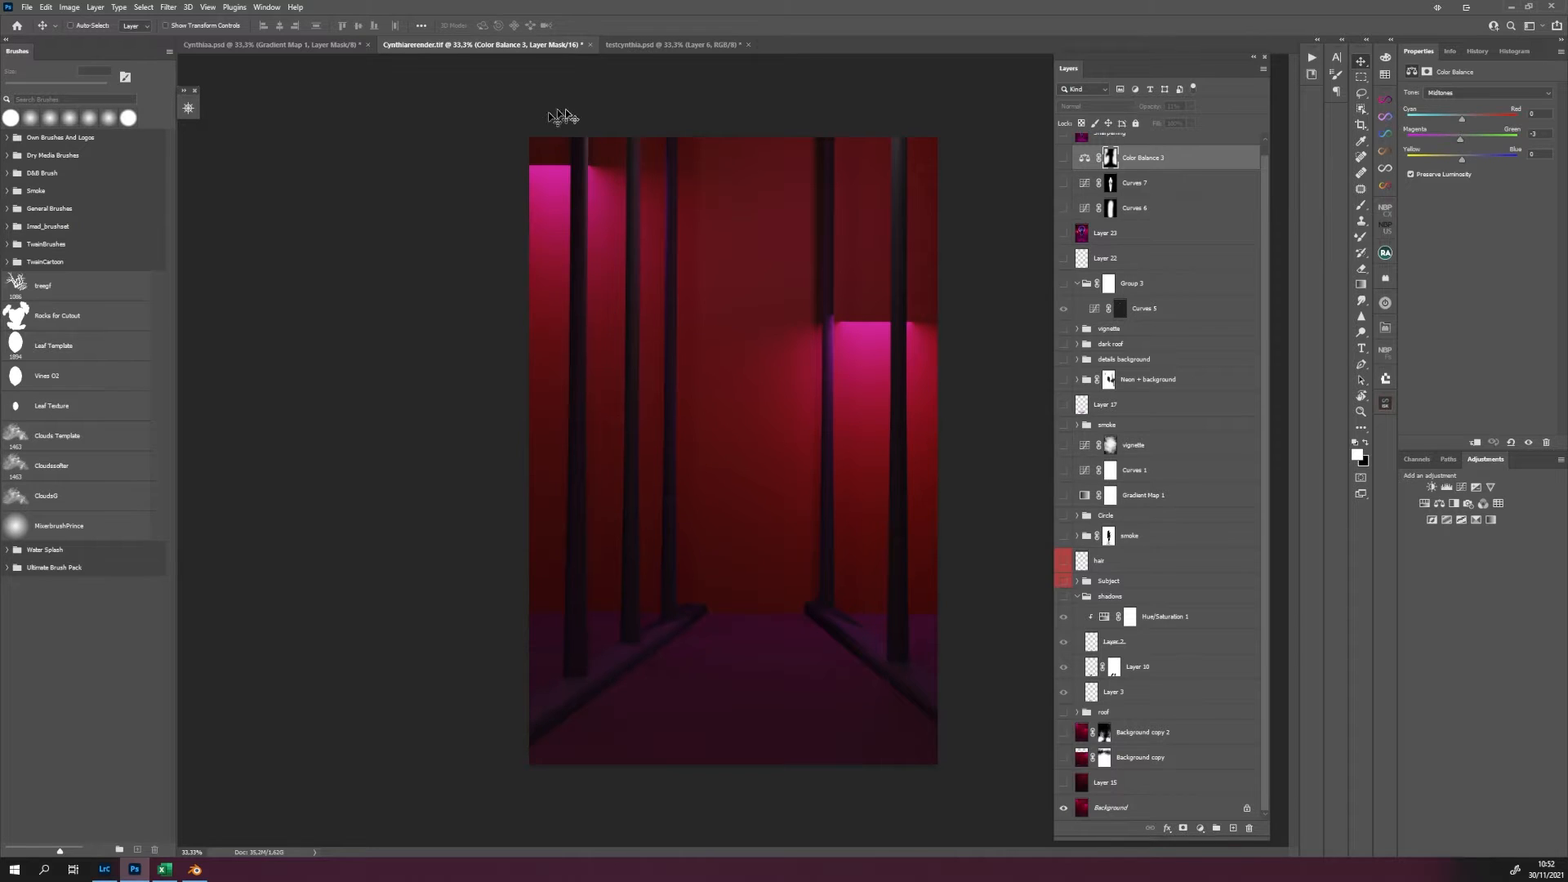
{"action": "left_click", "coordinate": [1063, 782]}
{"action": "left_click", "coordinate": [1063, 783]}
{"action": "left_click", "coordinate": [1063, 782]}
{"action": "left_click", "coordinate": [1063, 758]}
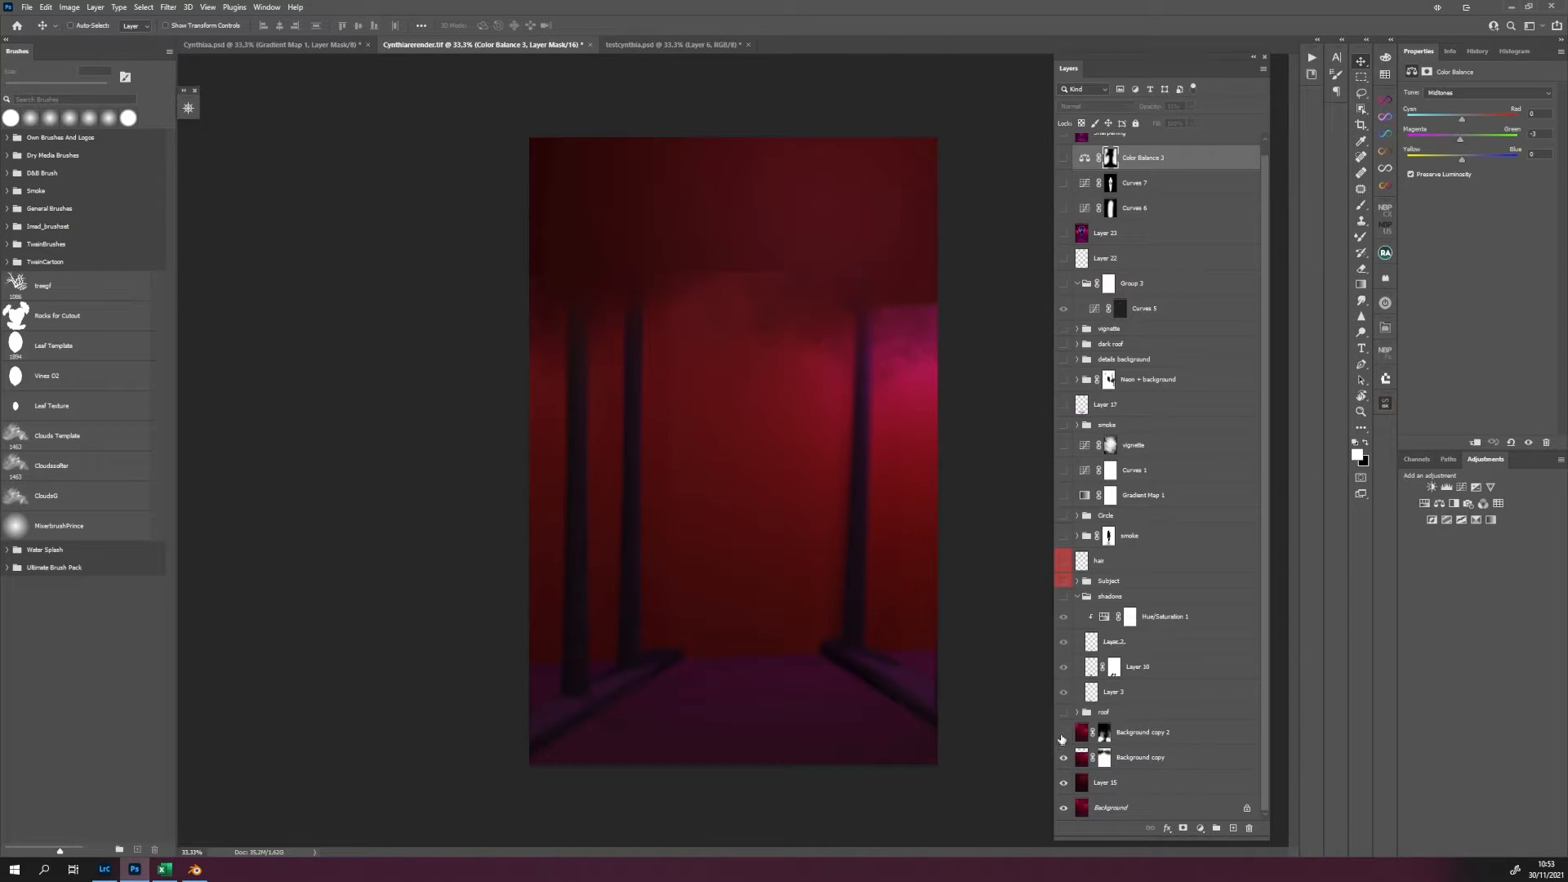
{"action": "left_click", "coordinate": [1063, 731]}
{"action": "left_click", "coordinate": [1063, 732]}
{"action": "left_click", "coordinate": [1063, 731]}
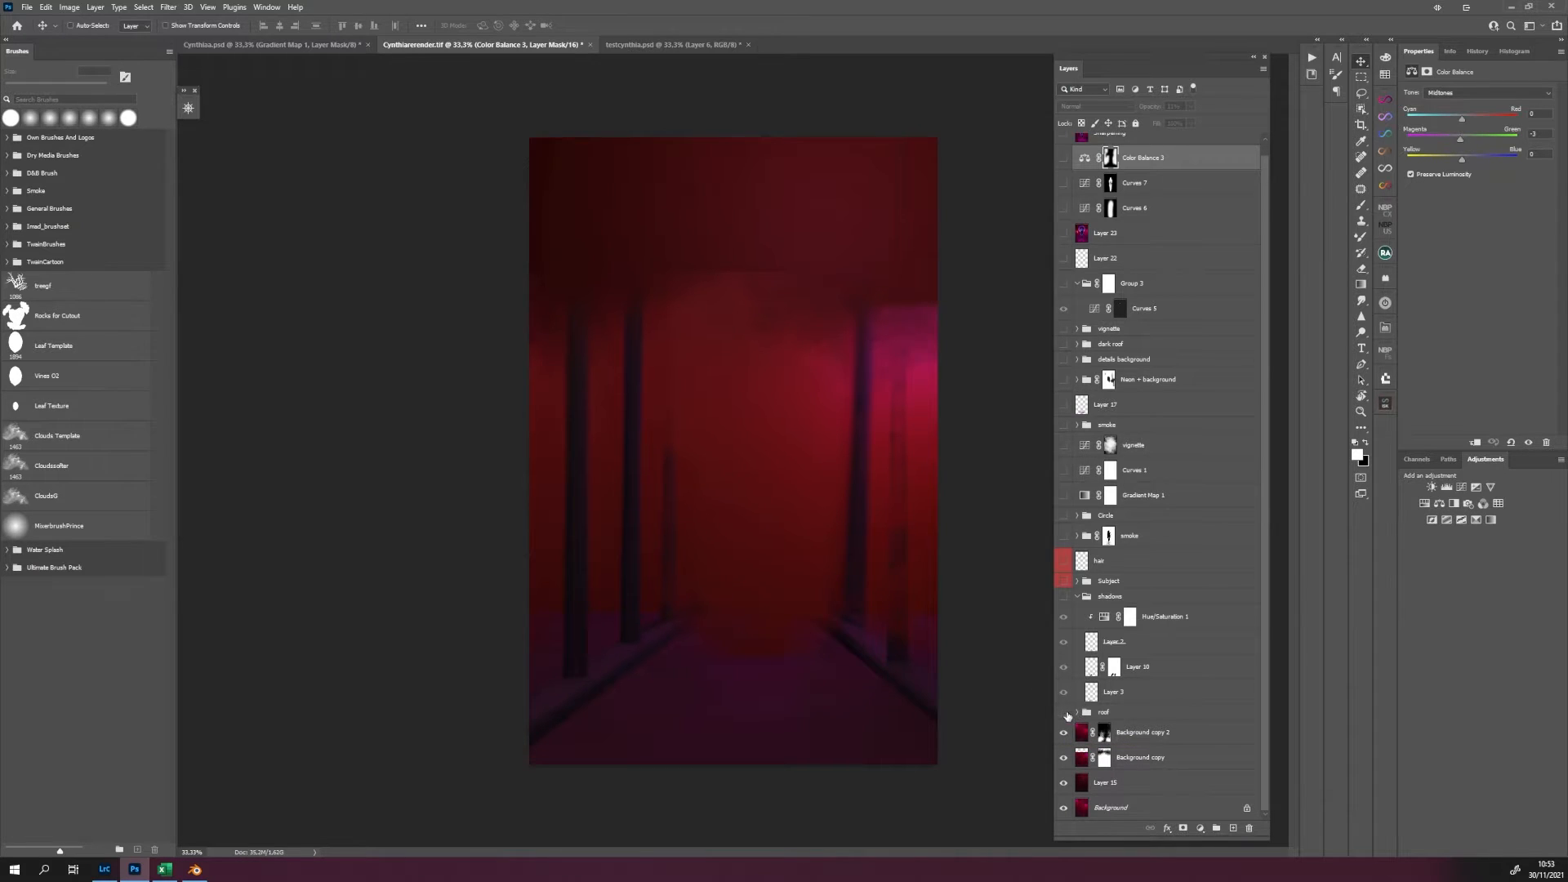
Show the roof group above the background layers, compare it on and off, and expand its contents.
{"action": "left_click", "coordinate": [1064, 713]}
{"action": "left_click", "coordinate": [1064, 715]}
{"action": "left_click", "coordinate": [1064, 715]}
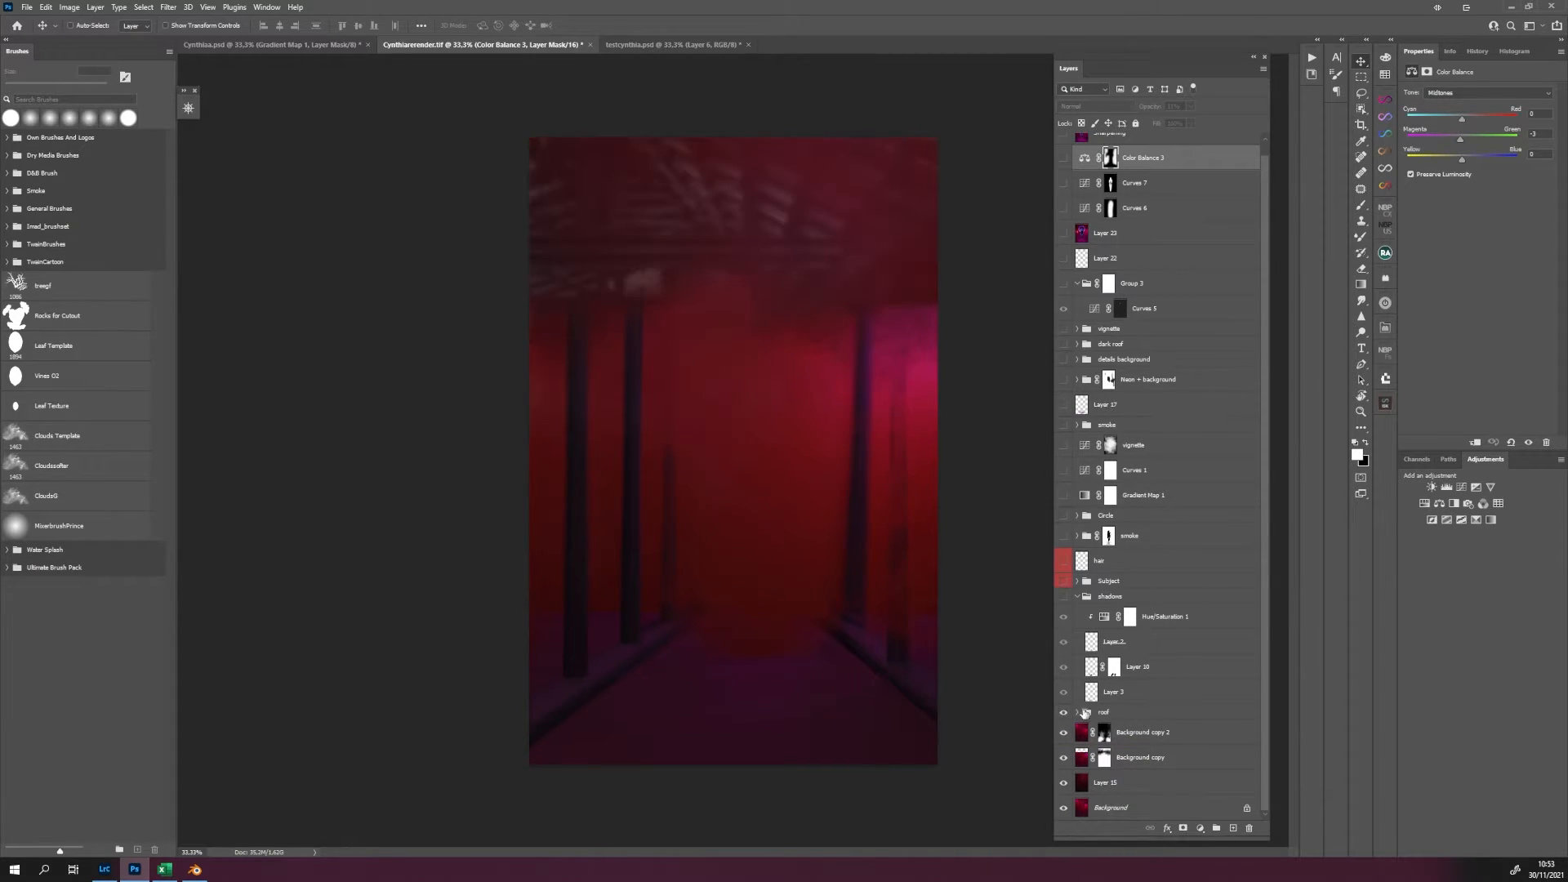
{"action": "left_click", "coordinate": [1076, 712]}
{"action": "scroll", "coordinate": [1138, 763], "scroll_direction": "down", "scroll_amount": 2}
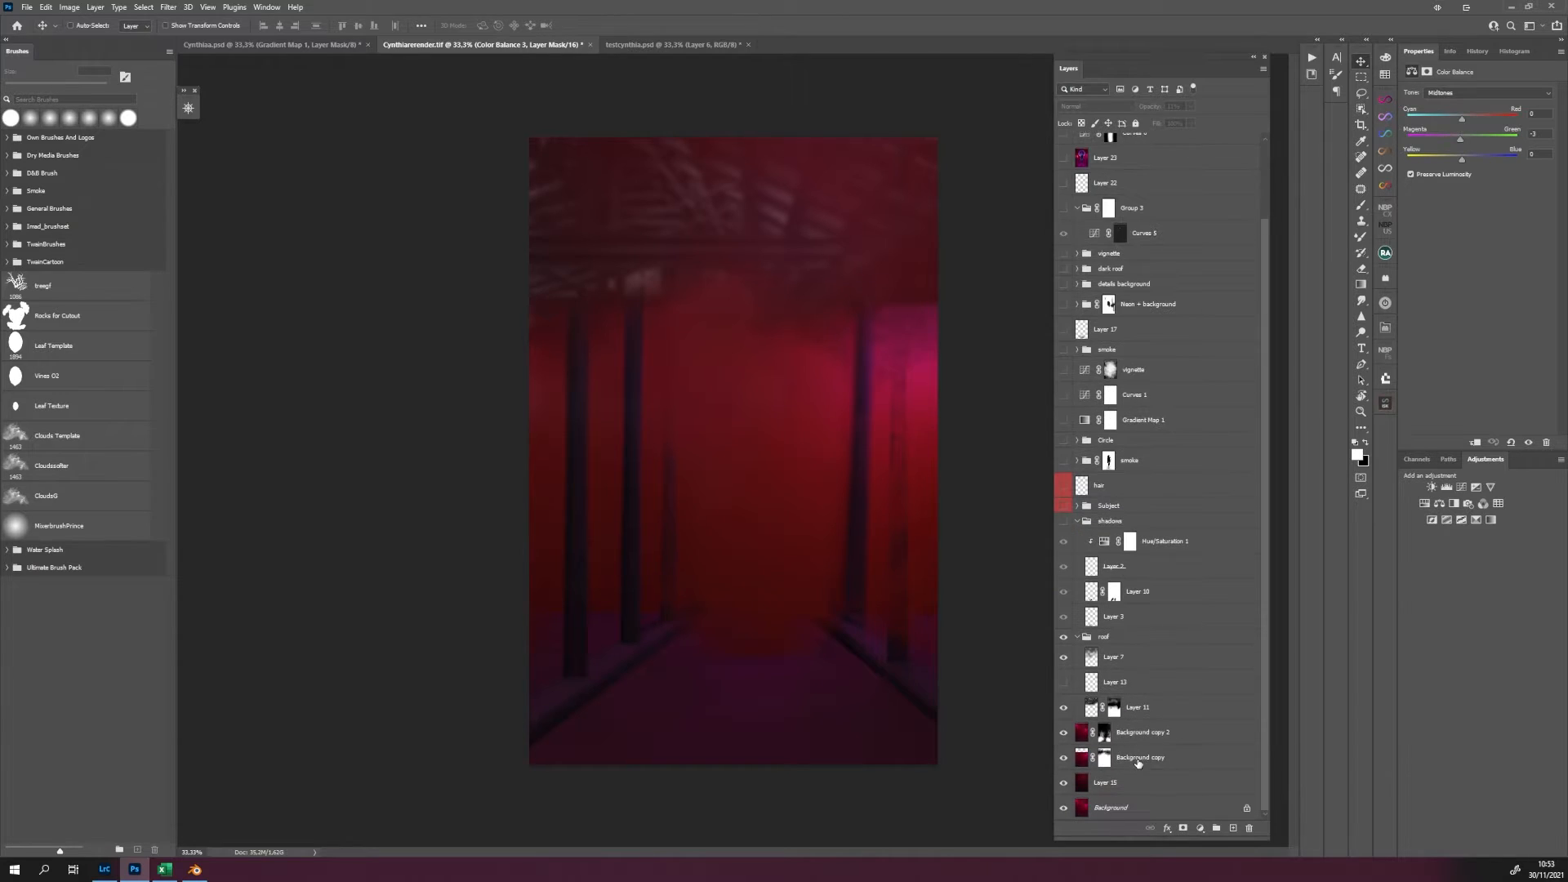
Compare the roof group's Layer 11 on and off and examine its layer mask.
{"action": "left_click", "coordinate": [1064, 709], "text": "alt"}
{"action": "left_click", "coordinate": [1064, 710], "text": "alt"}
{"action": "left_click", "coordinate": [1118, 712]}
{"action": "left_click", "coordinate": [1116, 712], "text": "shift"}
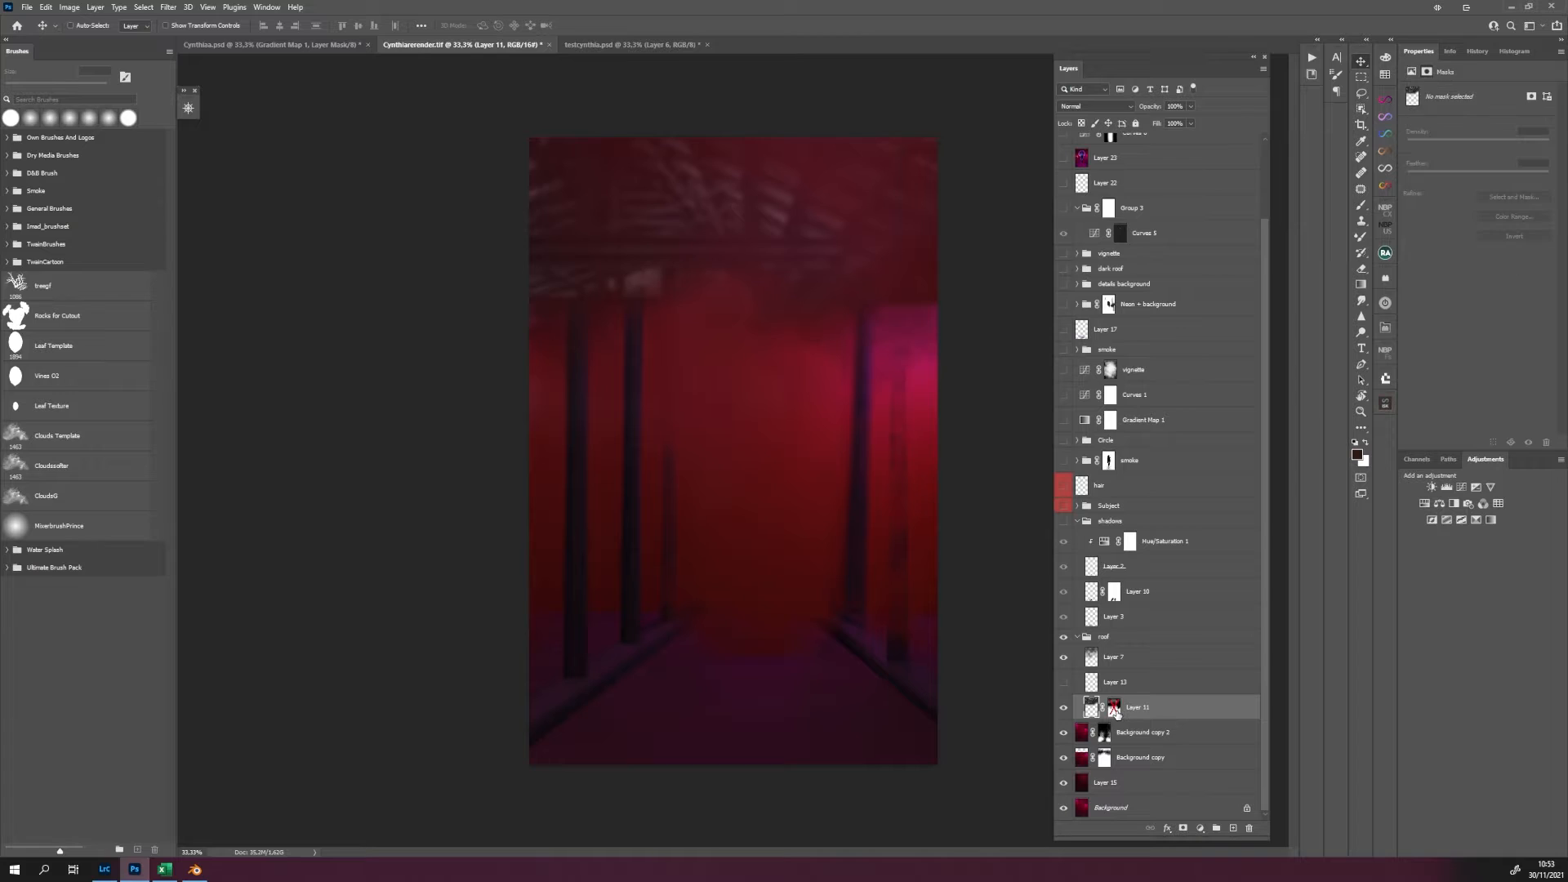
{"action": "left_click", "coordinate": [1115, 712], "text": "shift"}
Show the hidden layer between Layer 7 and Layer 11 in the roof group, comparing the image with and without it.
{"action": "left_click", "coordinate": [1064, 683]}
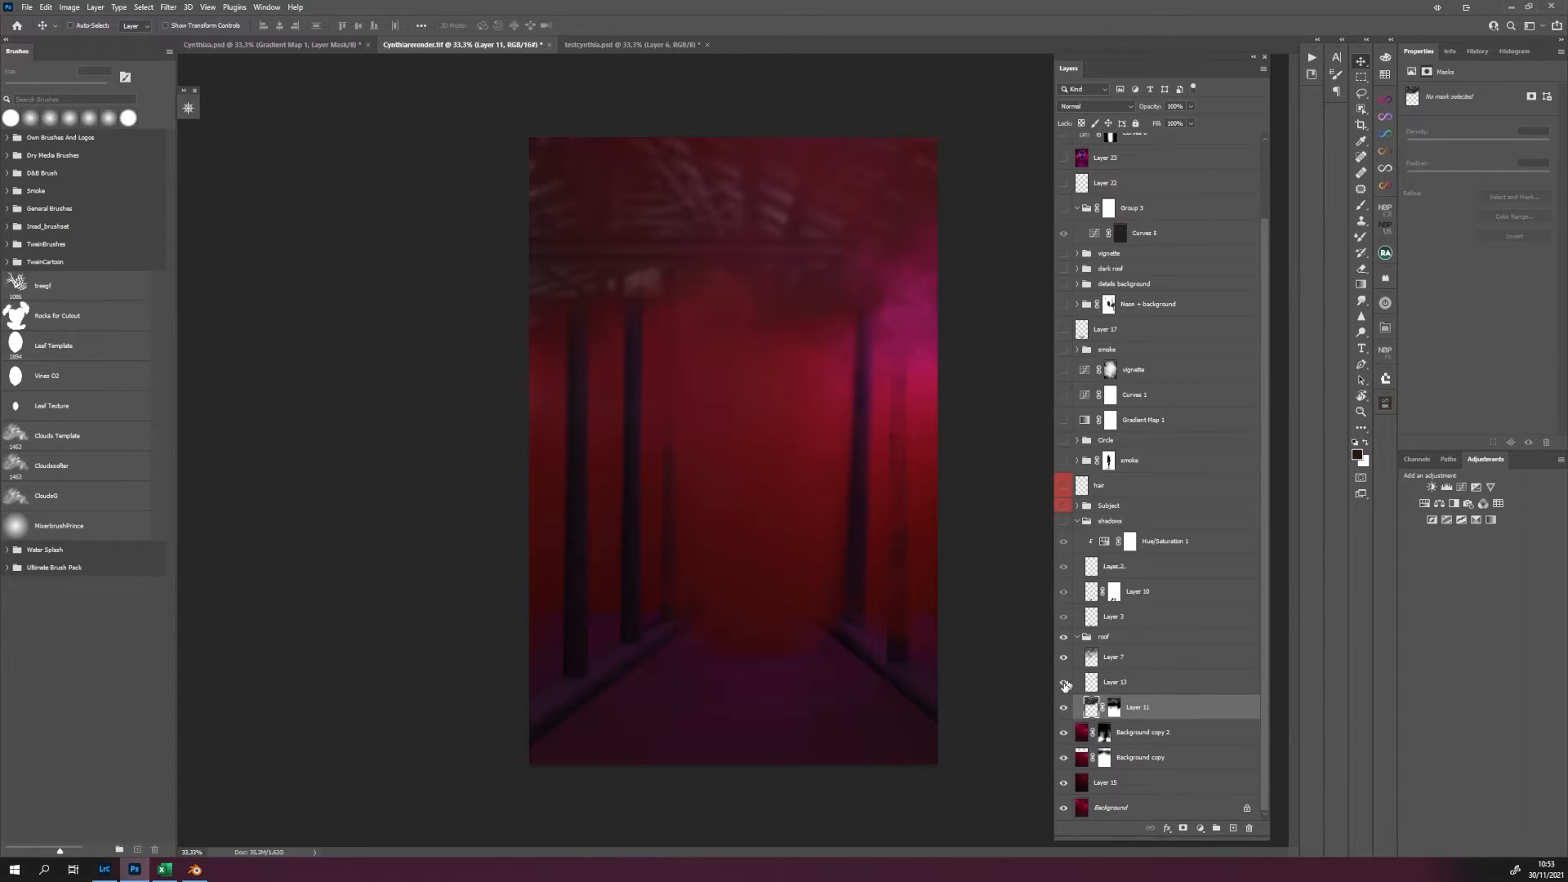
{"action": "left_click", "coordinate": [1064, 683]}
{"action": "left_click", "coordinate": [1064, 683]}
Show the shadows and Subject groups, comparing the woman's ground shadow on and off.
{"action": "scroll", "coordinate": [1066, 684], "scroll_direction": "up", "scroll_amount": 1}
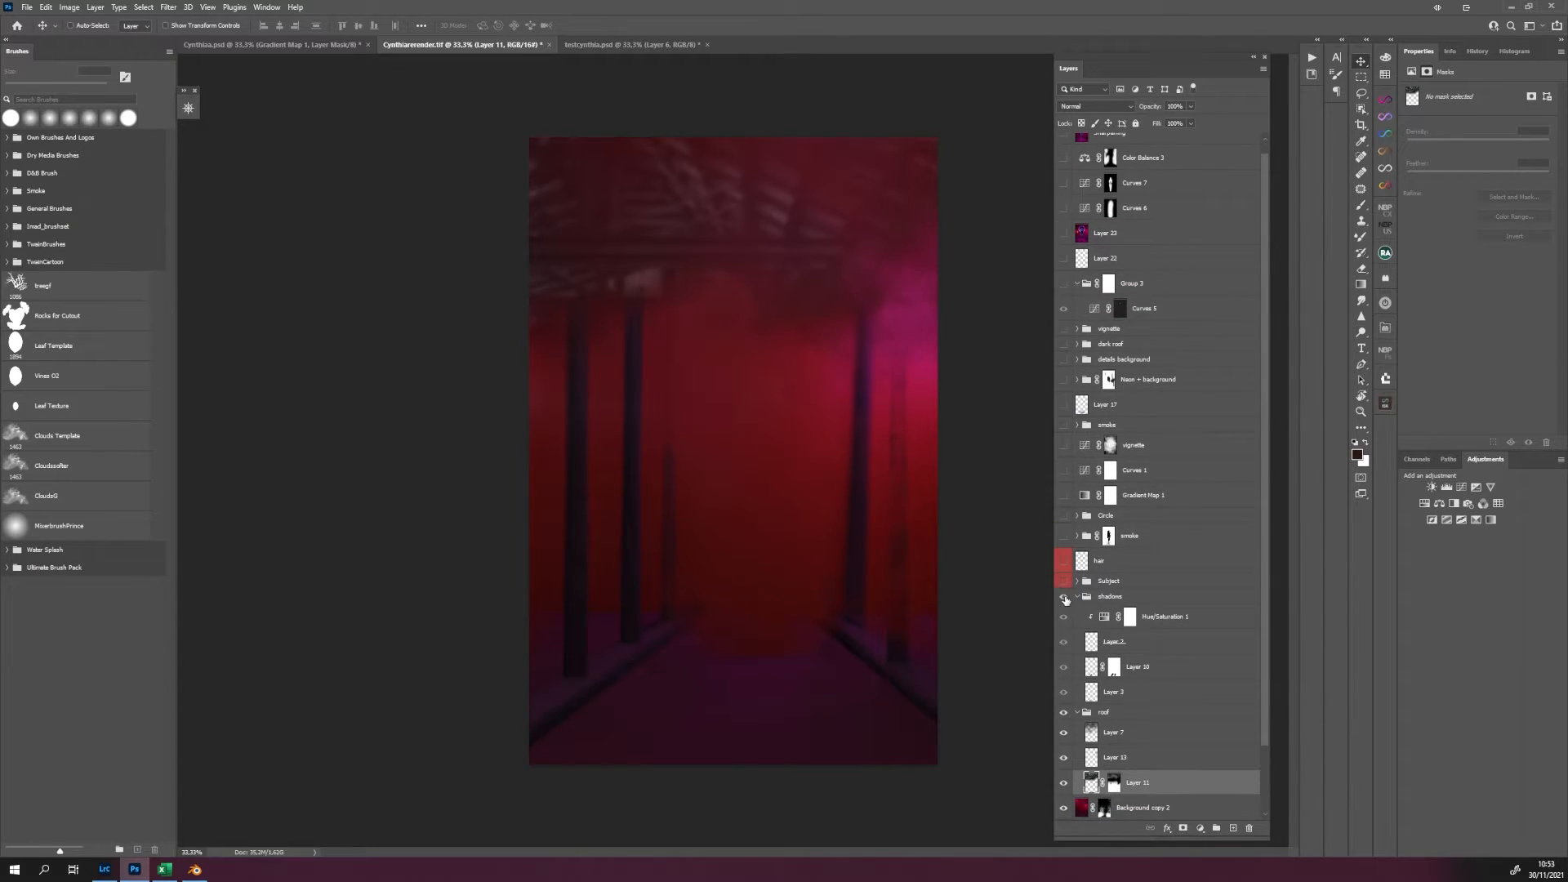
{"action": "left_click", "coordinate": [1064, 597]}
{"action": "left_click", "coordinate": [1064, 597]}
{"action": "left_click", "coordinate": [1064, 597]}
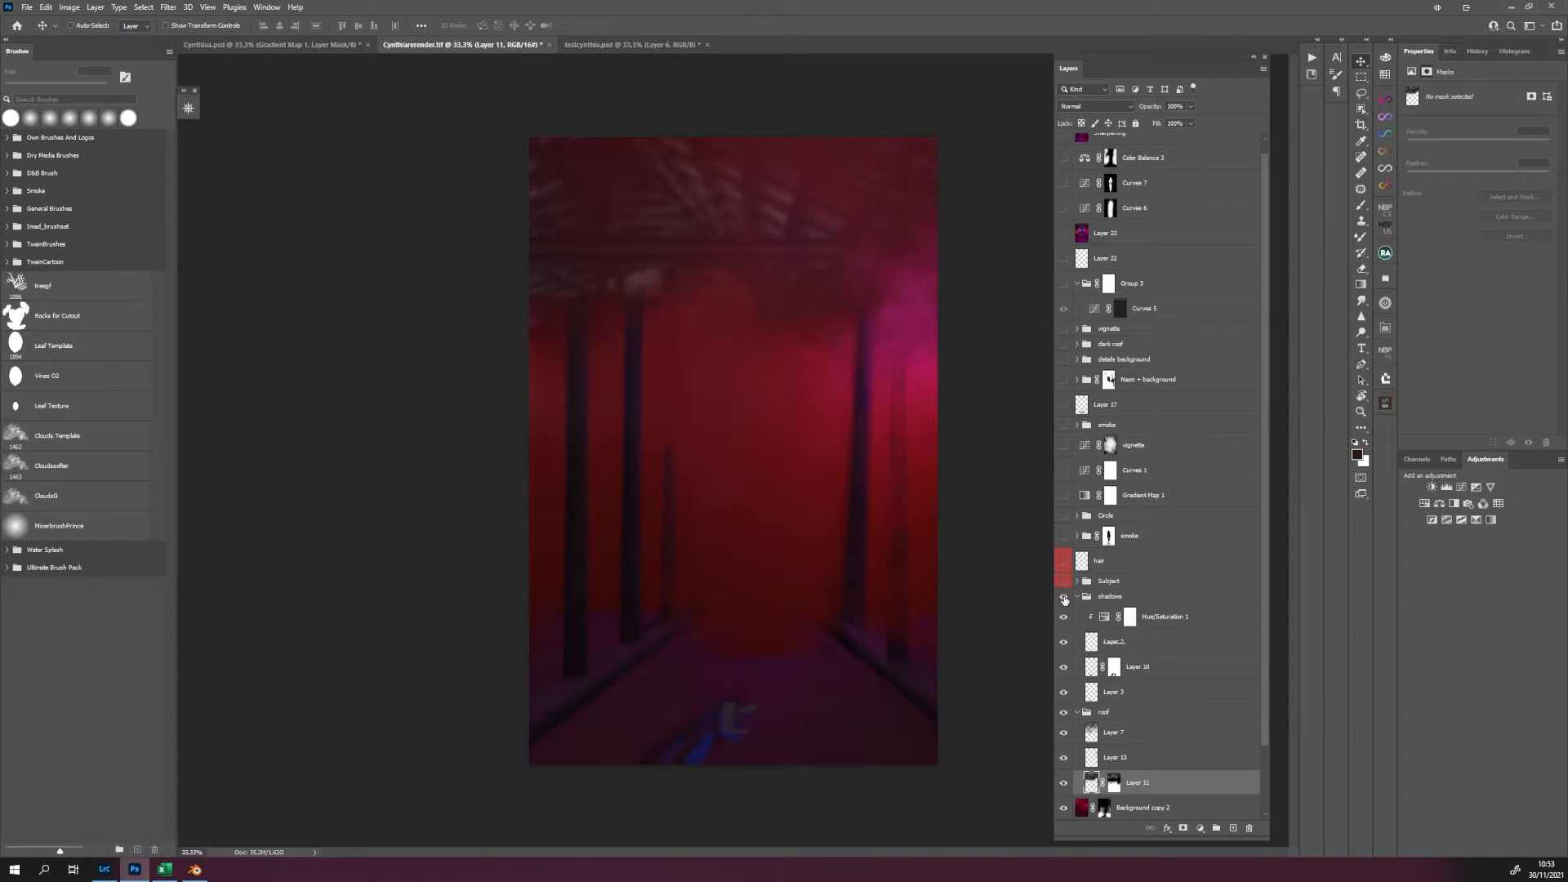
{"action": "left_click", "coordinate": [1063, 580]}
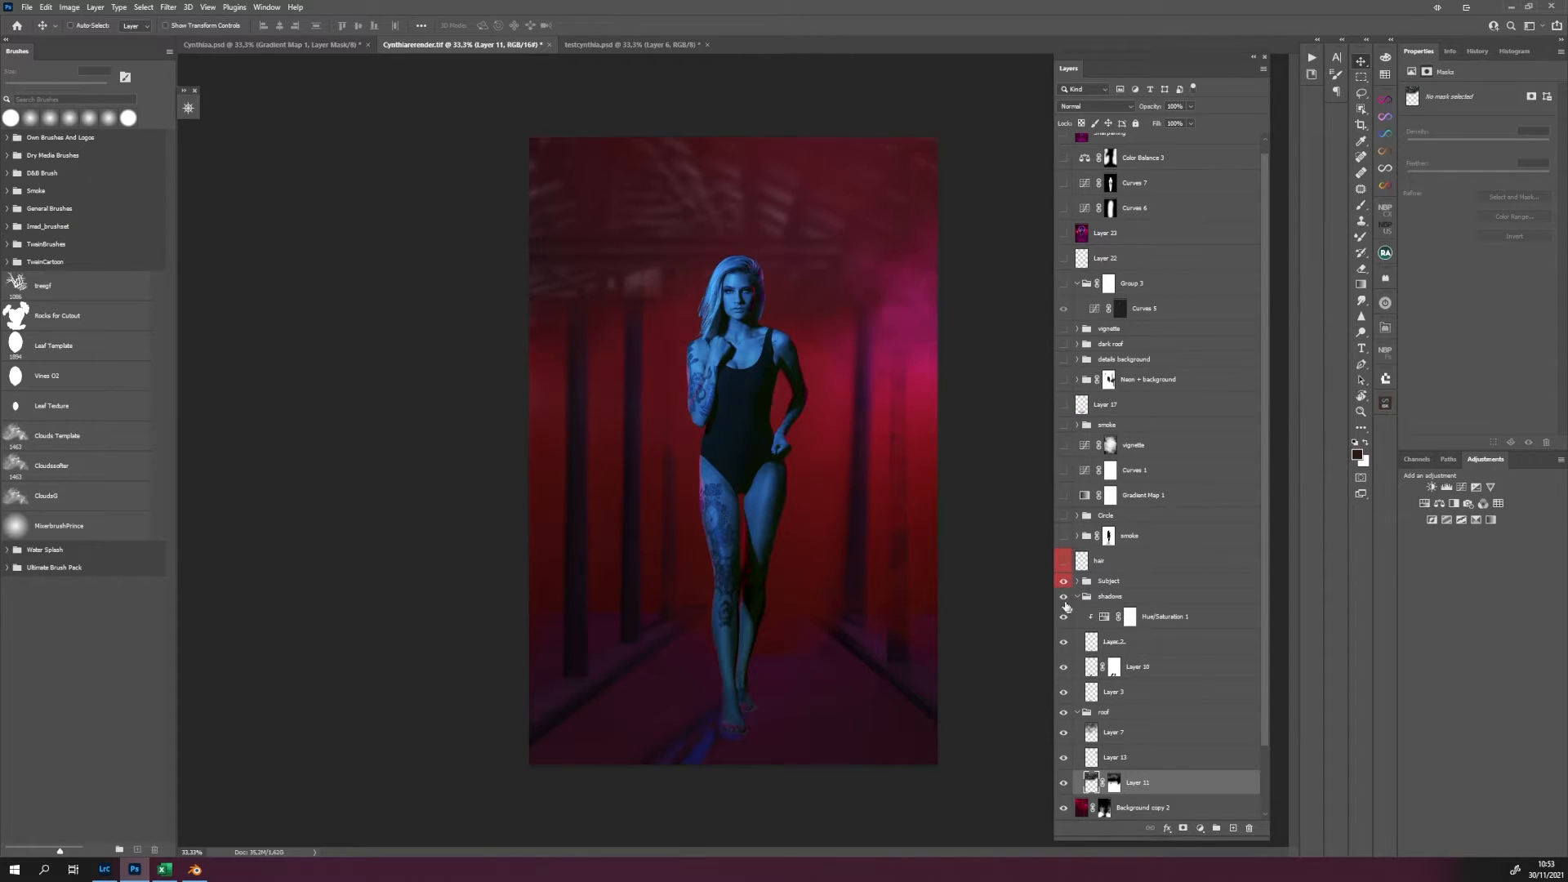
{"action": "left_click", "coordinate": [1064, 597]}
{"action": "left_click", "coordinate": [1063, 596]}
{"action": "left_click", "coordinate": [1063, 597]}
{"action": "left_click", "coordinate": [1063, 597]}
Expand the Subject group, select its masked photo layer and examine the cut-out woman up close.
{"action": "left_click", "coordinate": [1078, 580]}
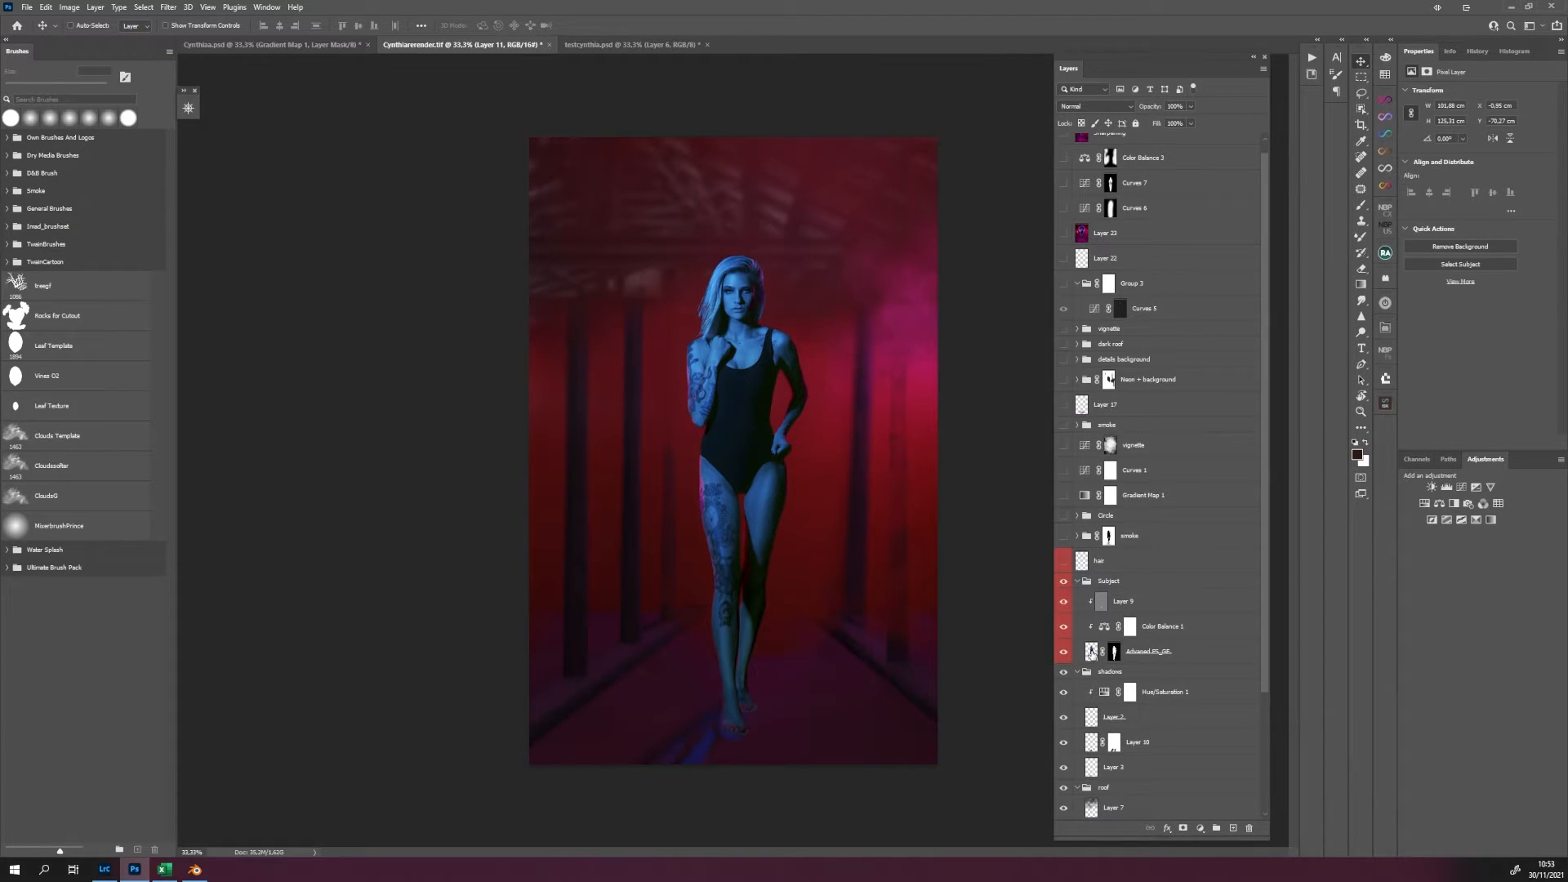
{"action": "left_click", "coordinate": [1091, 656], "text": "alt"}
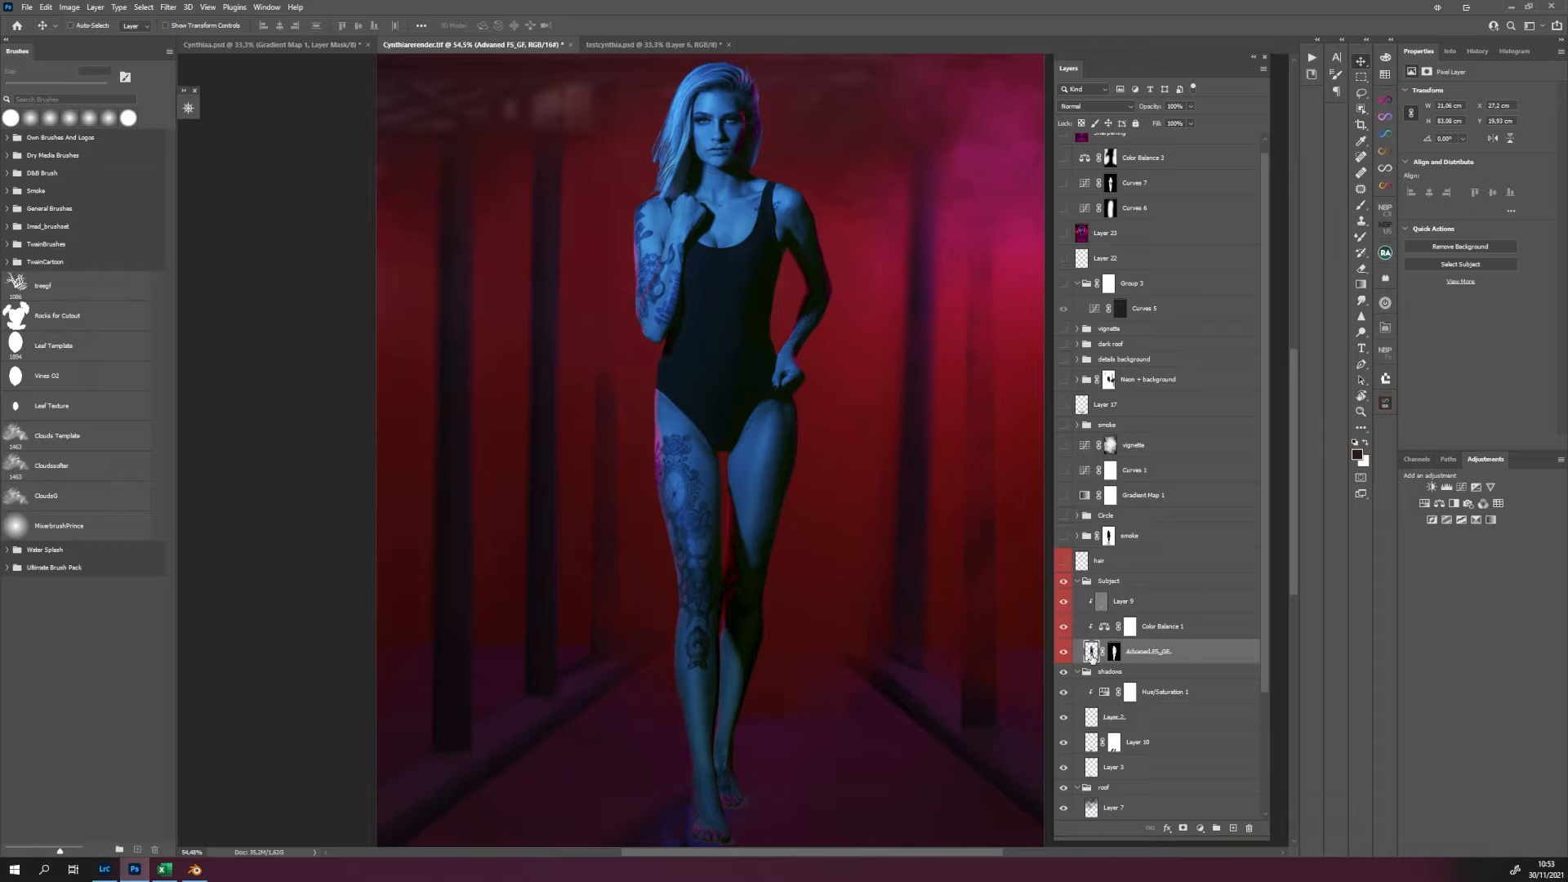
{"action": "scroll", "coordinate": [771, 472], "scroll_direction": "down", "scroll_amount": 2}
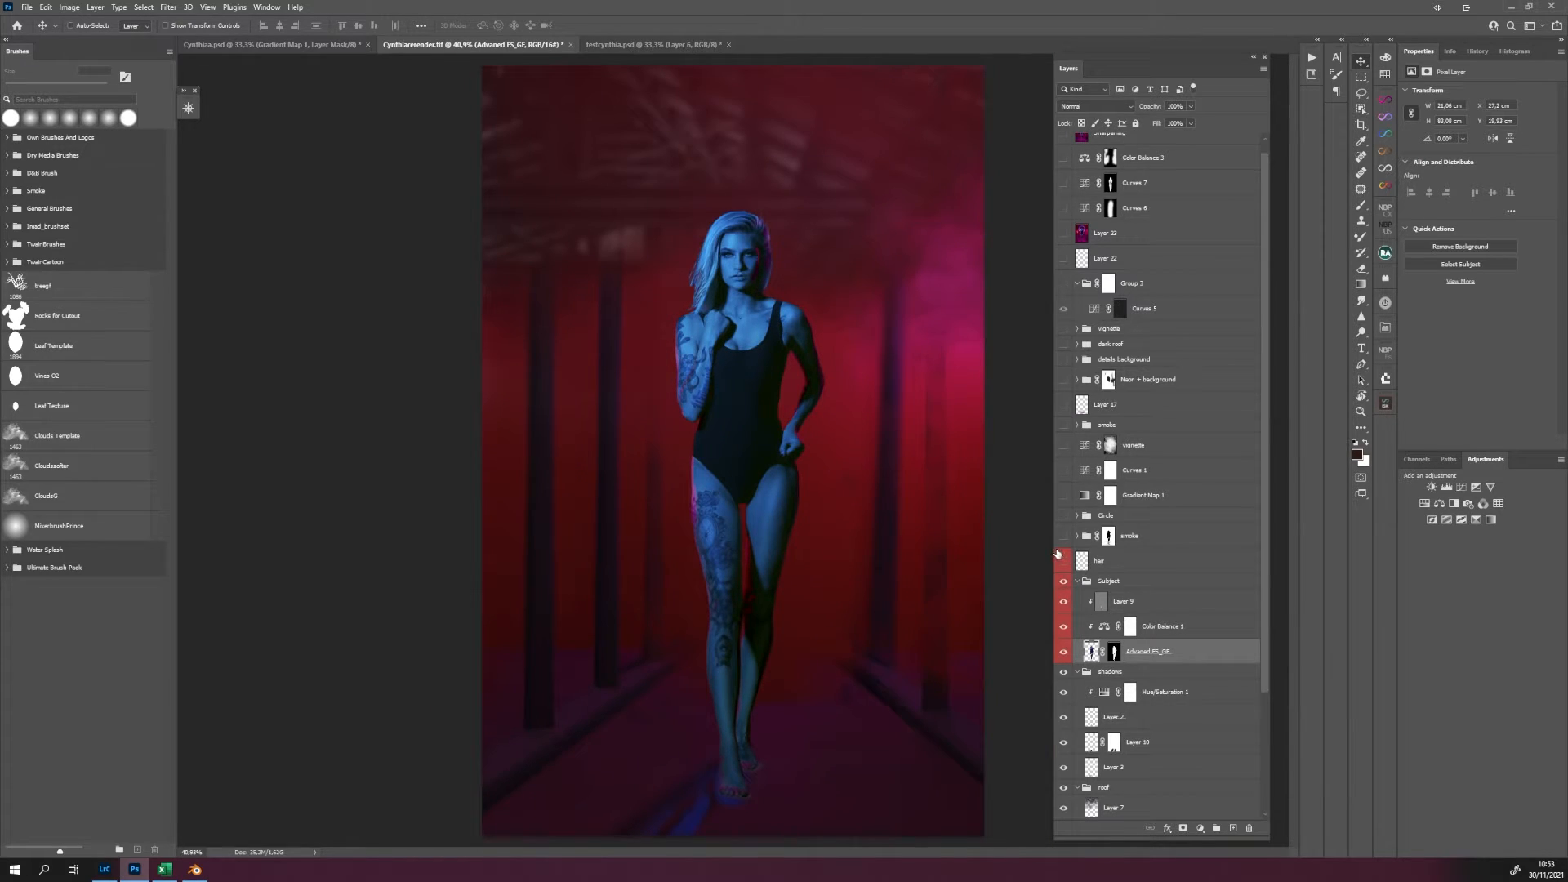
Show the hair layer above the Subject group and compare the hair edges with and without it in close-up.
{"action": "left_click", "coordinate": [1064, 561]}
{"action": "left_click", "coordinate": [1064, 562]}
{"action": "left_click", "coordinate": [1064, 561]}
{"action": "scroll", "coordinate": [712, 298], "scroll_direction": "up", "scroll_amount": 4}
{"action": "scroll", "coordinate": [621, 253], "scroll_direction": "up", "scroll_amount": 5}
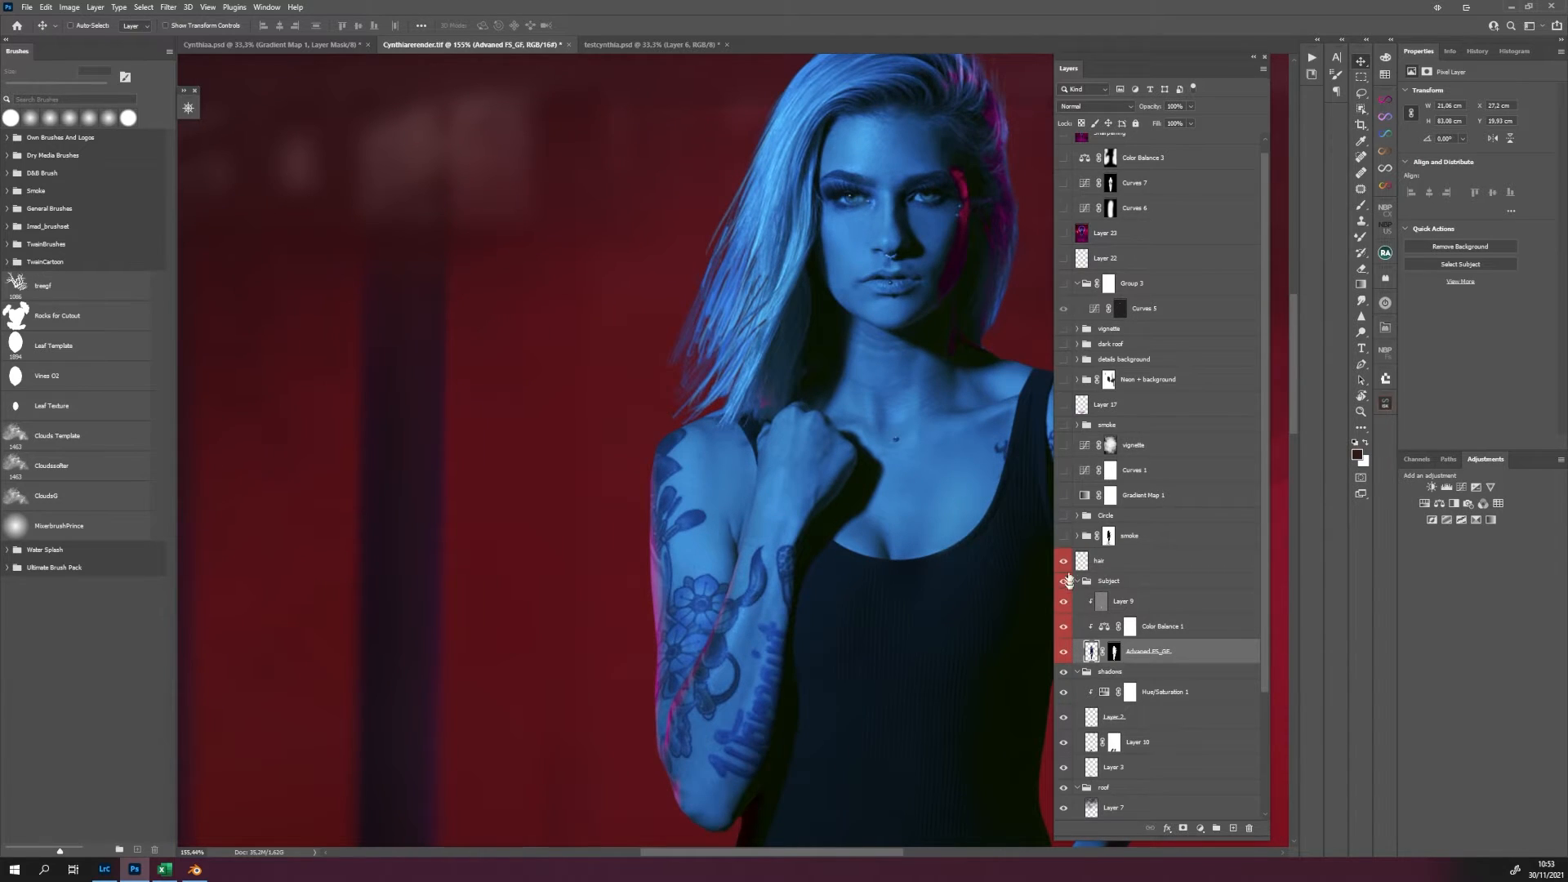
{"action": "left_click", "coordinate": [1063, 561]}
{"action": "left_click", "coordinate": [1062, 562]}
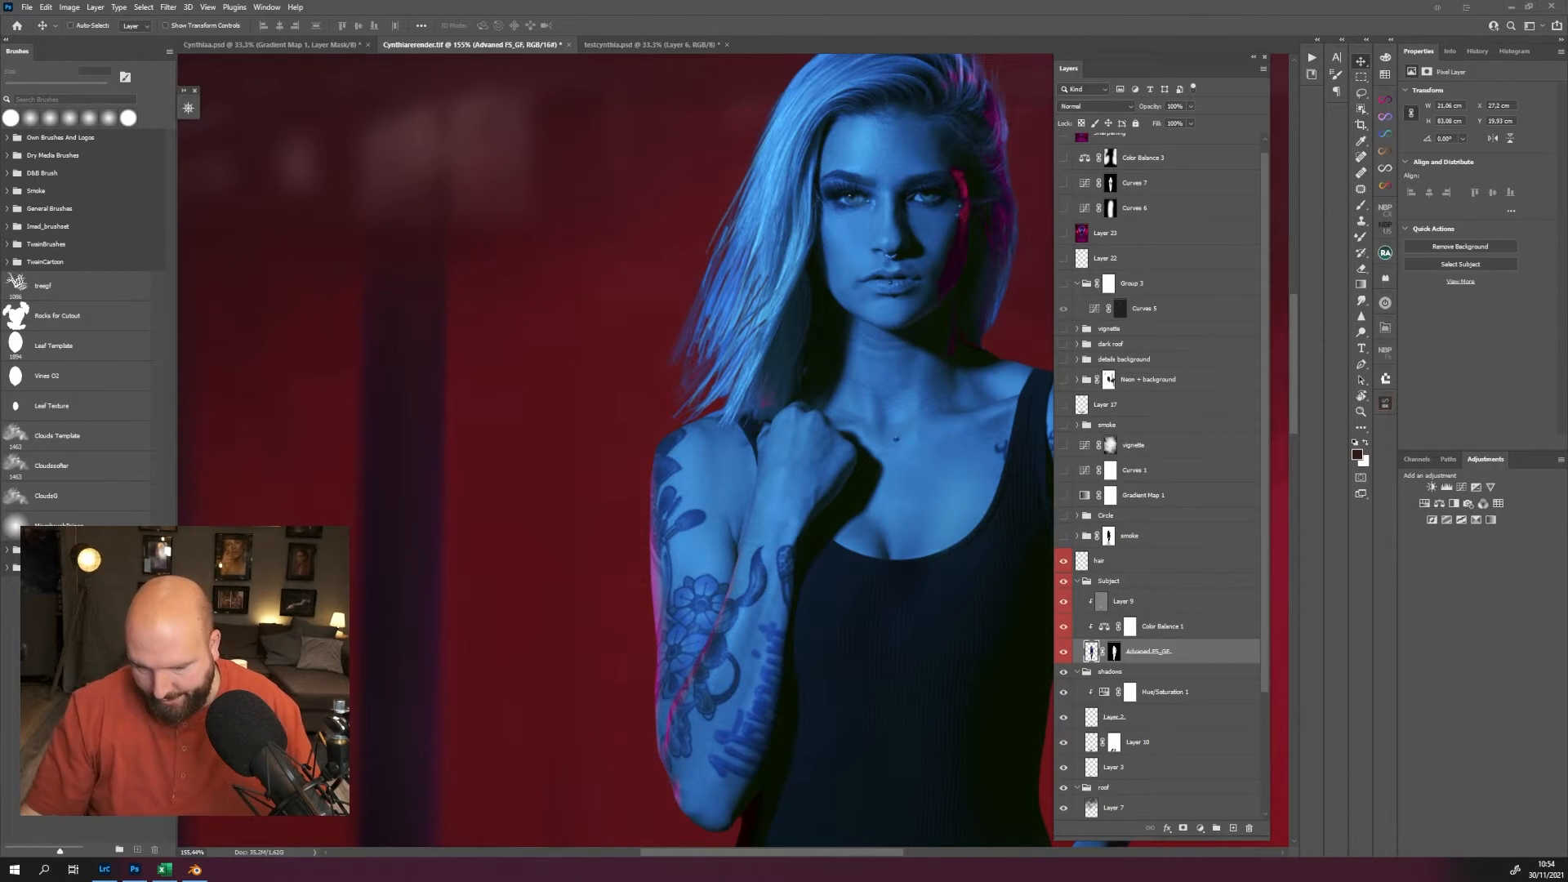
Show the smoke group above the hair layer, view its layer mask on its own, and return to the composite.
{"action": "scroll", "coordinate": [892, 586], "scroll_direction": "down", "scroll_amount": 5}
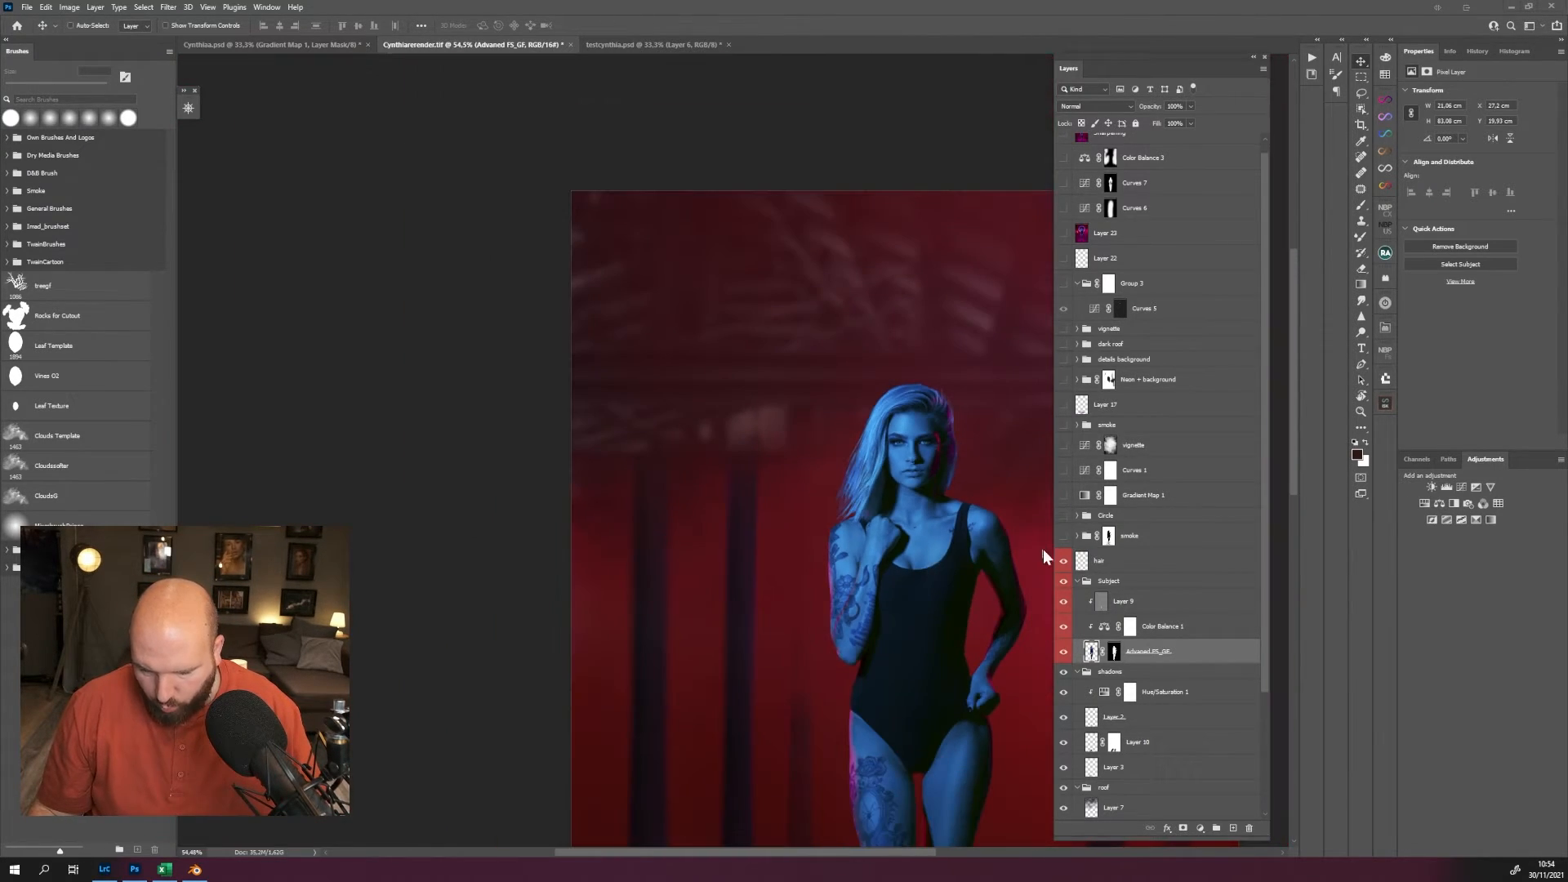
{"action": "scroll", "coordinate": [906, 513], "scroll_direction": "down", "scroll_amount": 2}
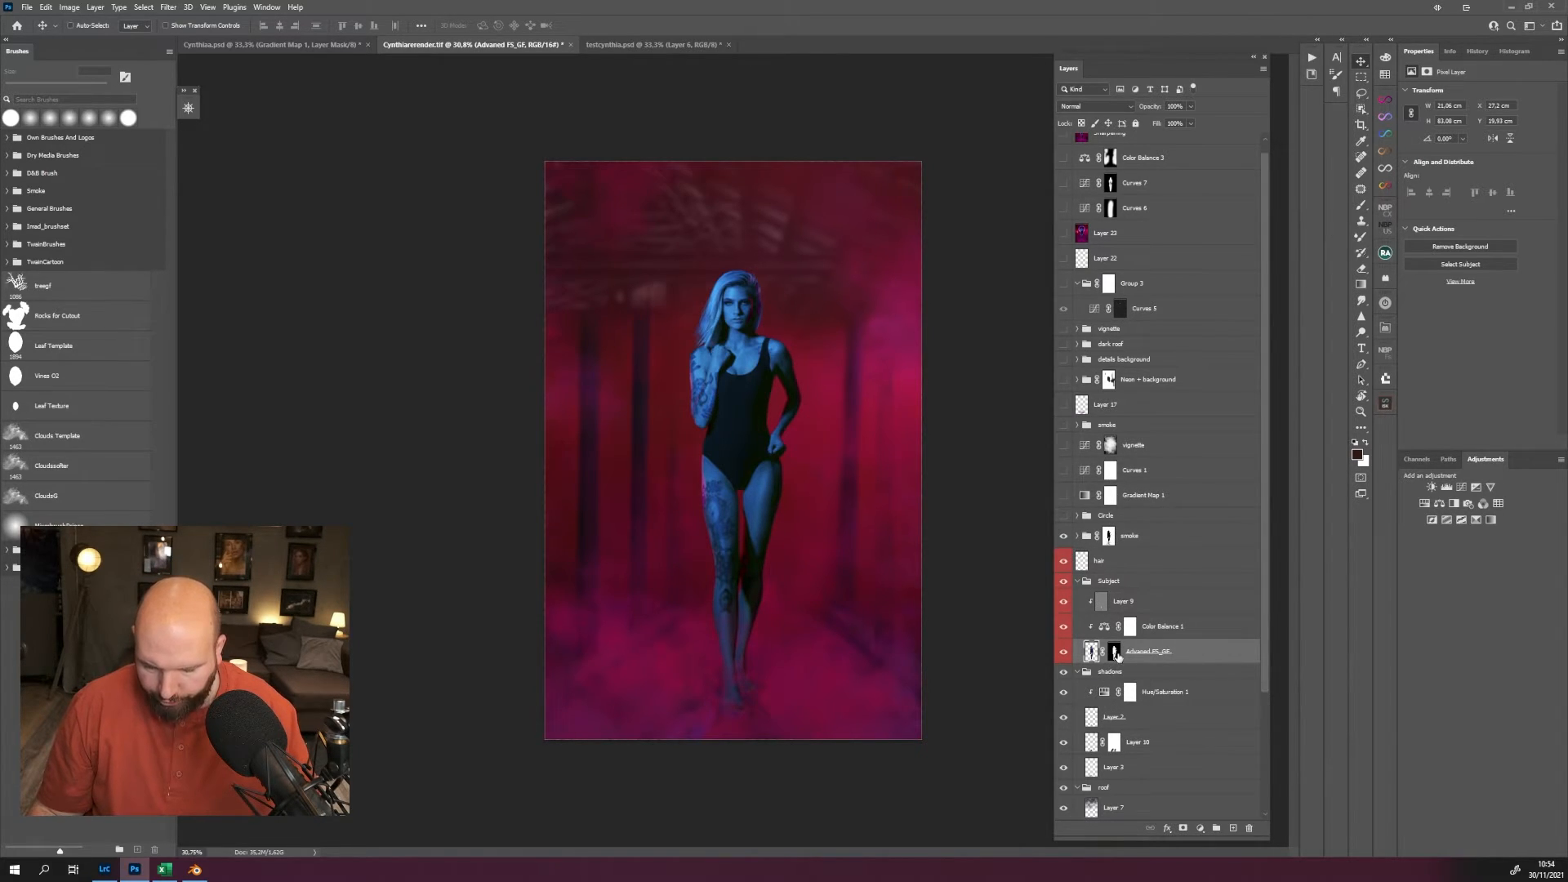
{"action": "left_click", "coordinate": [1130, 421]}
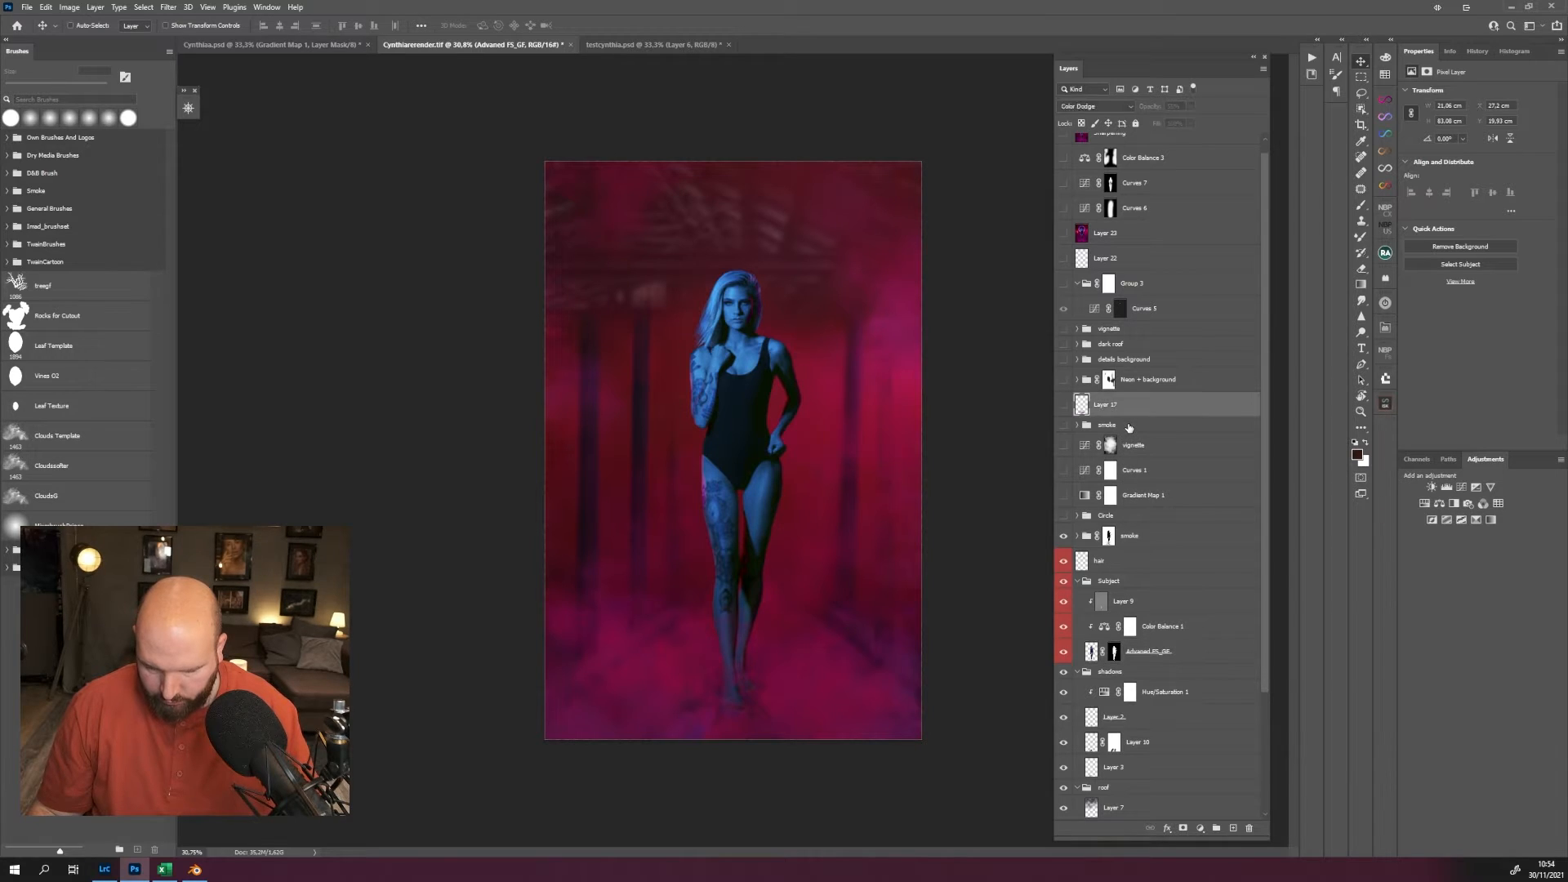
{"action": "left_click", "coordinate": [1124, 540]}
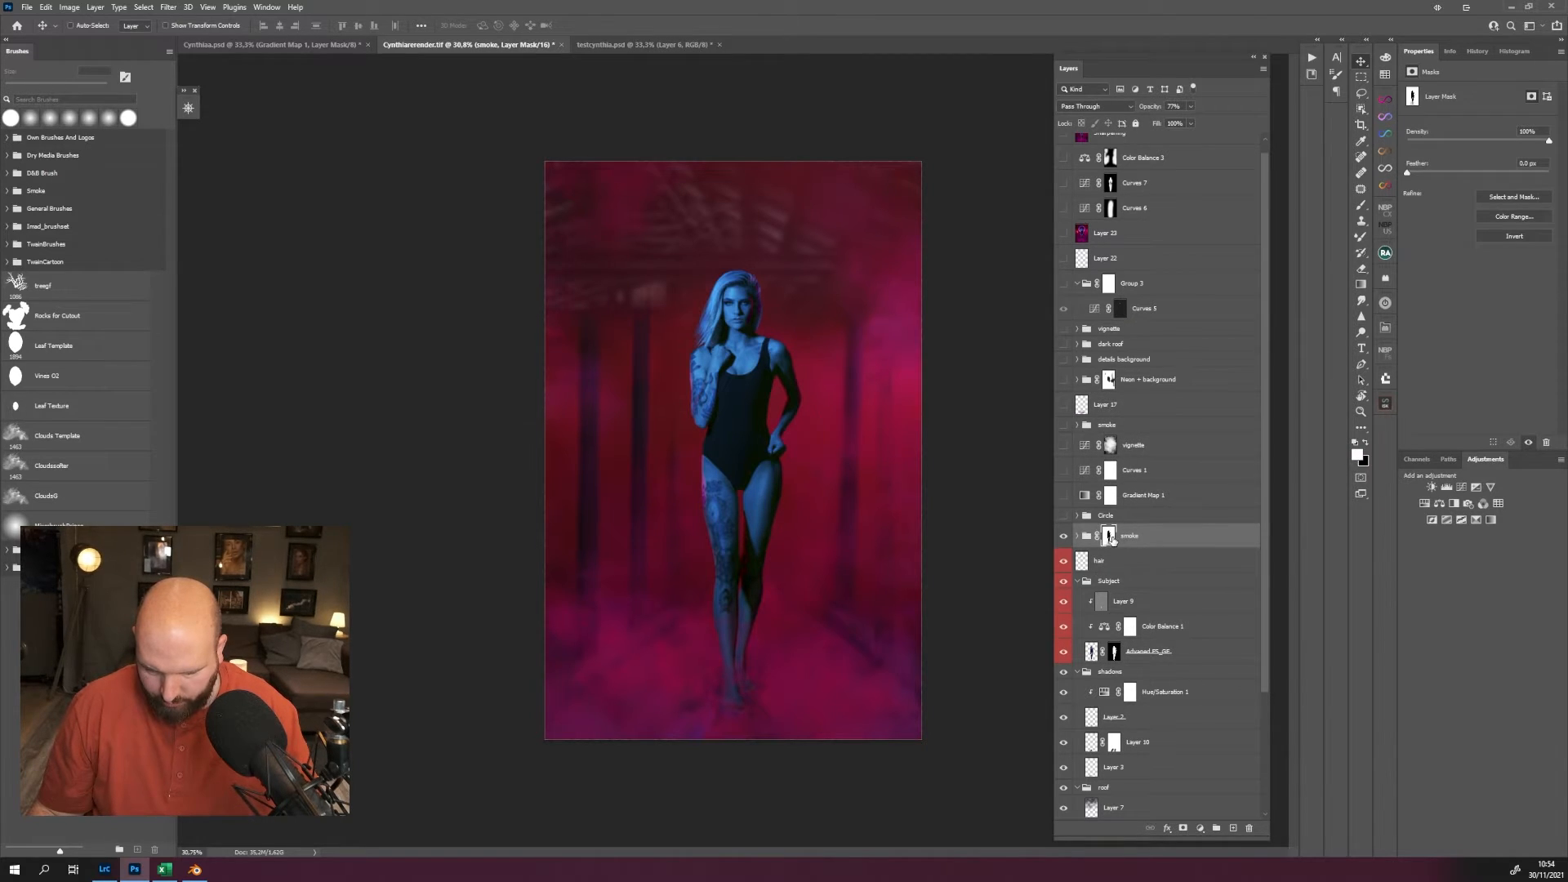
{"action": "left_click", "coordinate": [1109, 536], "text": "shift"}
{"action": "left_click", "coordinate": [1108, 537], "text": "shift"}
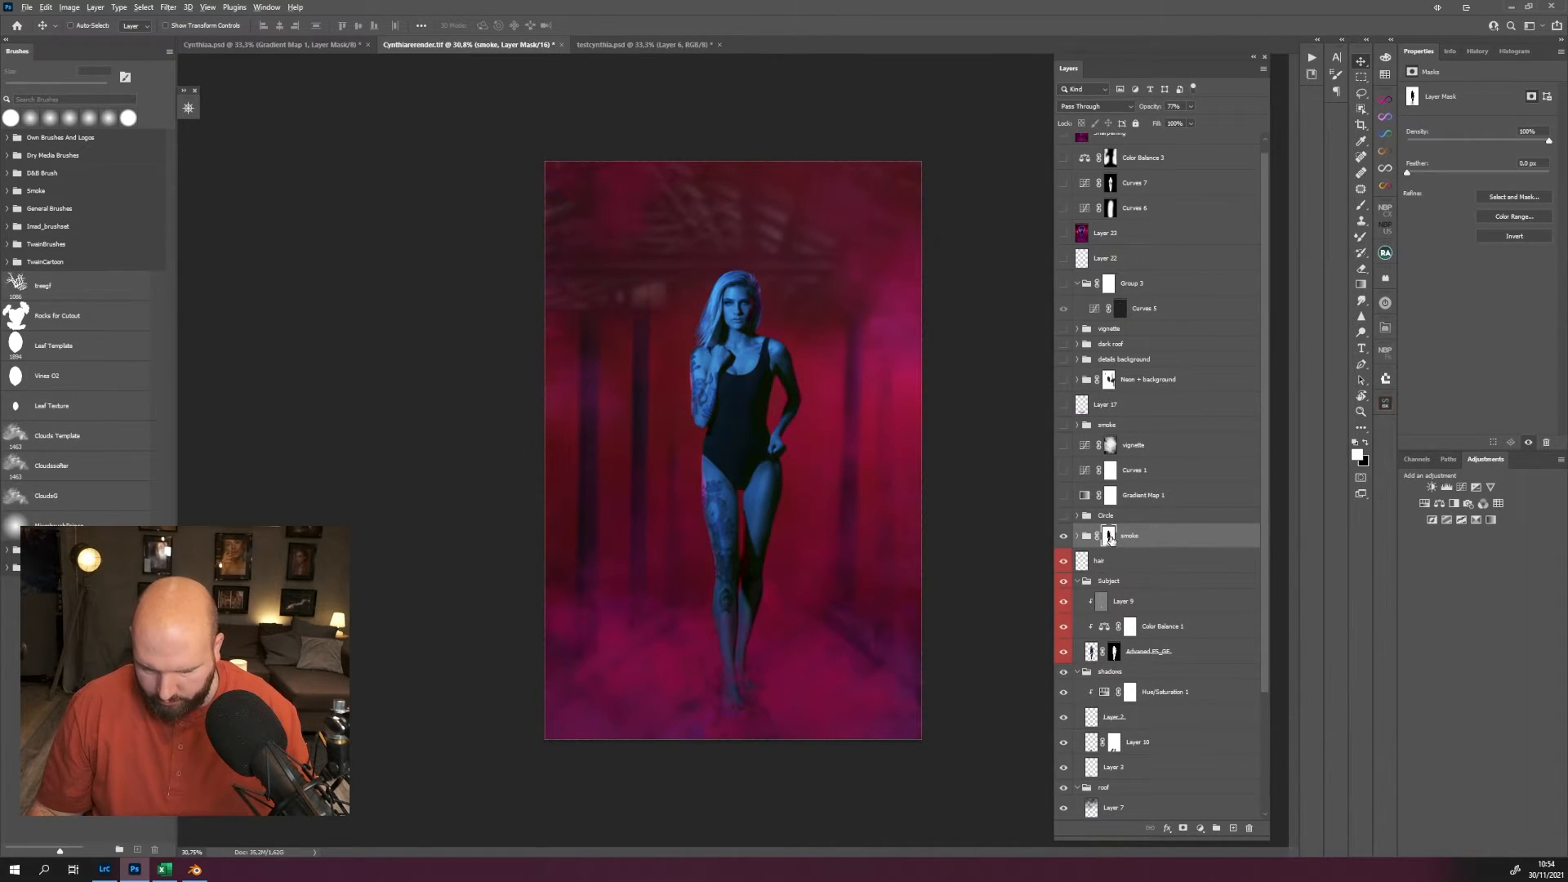
{"action": "left_click", "coordinate": [1110, 537], "text": "alt"}
{"action": "left_click", "coordinate": [1109, 538], "text": "alt"}
{"action": "left_click", "coordinate": [1109, 537], "text": "alt"}
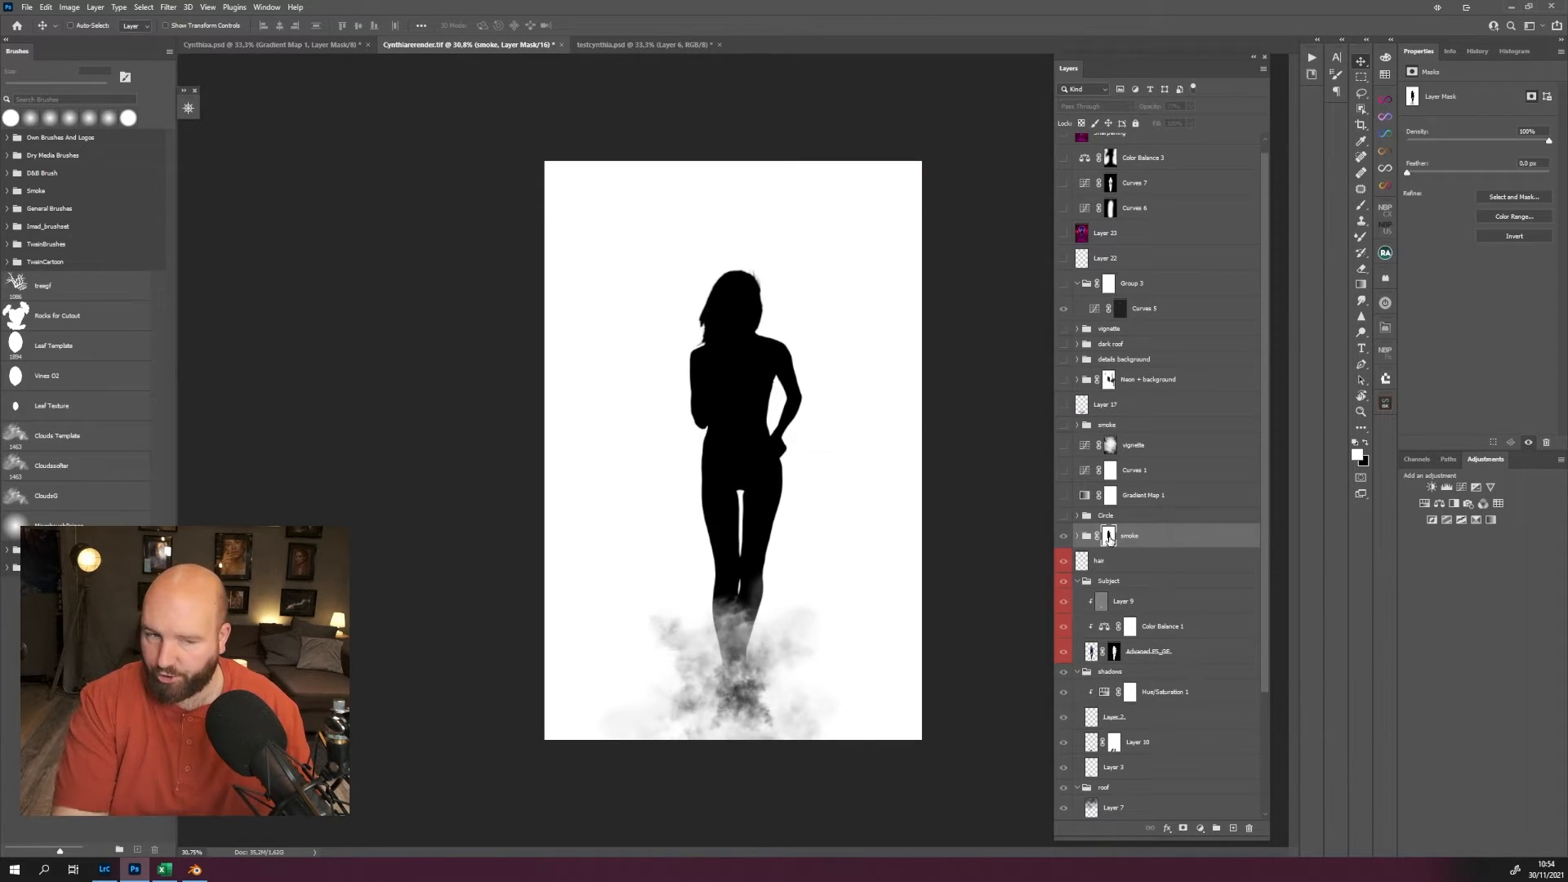
{"action": "left_click", "coordinate": [1109, 536], "text": "alt"}
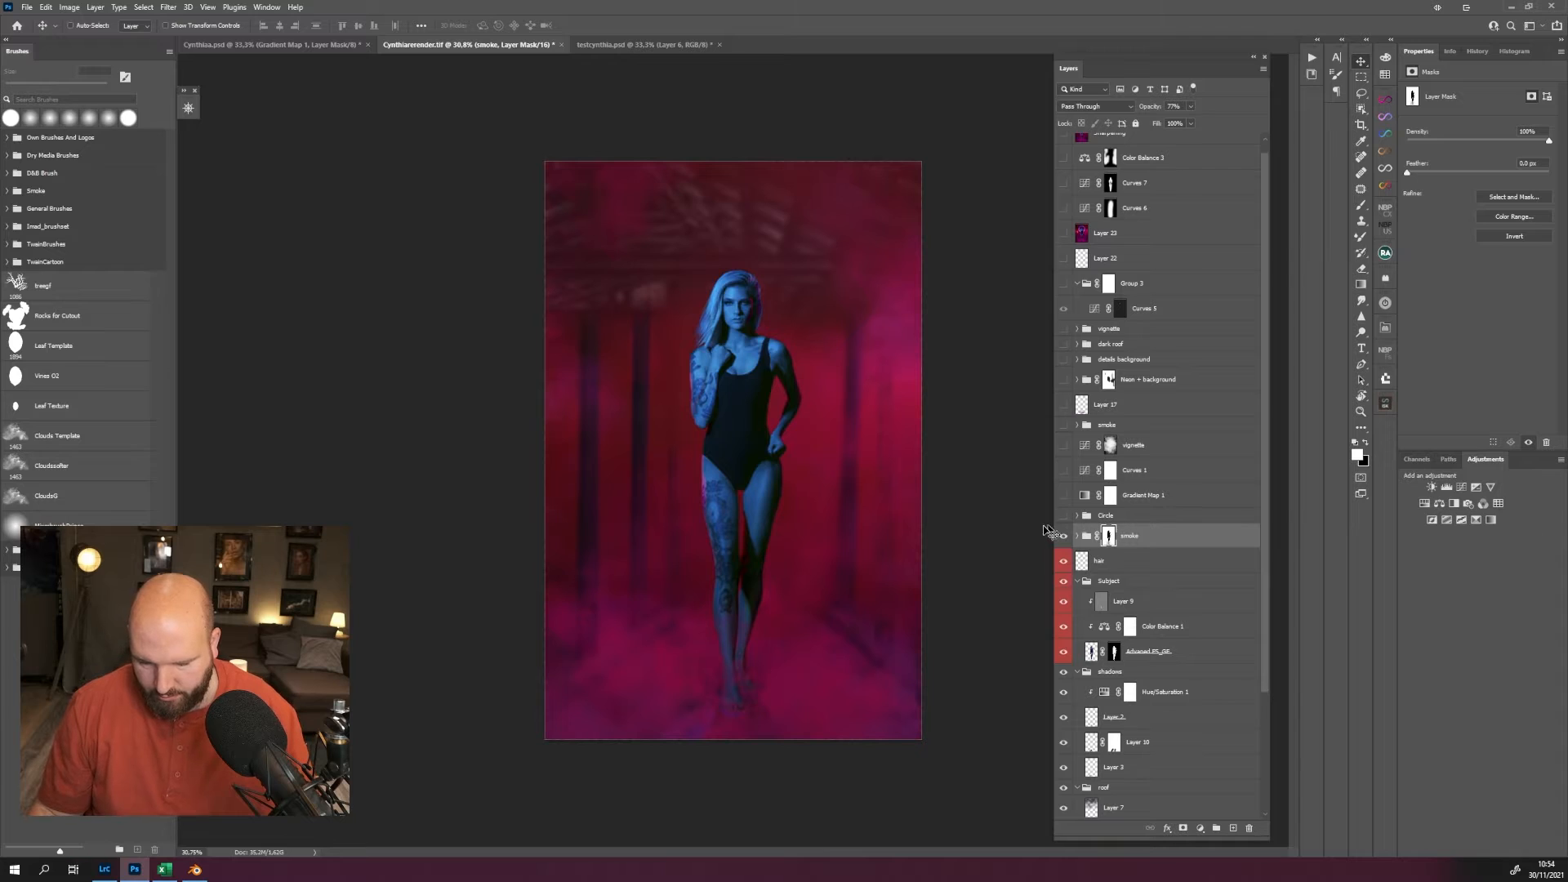
Show the Circle group, Gradient Map 1, Curves 1, the vignette curves above them, the upper smoke group and Layer 17.
{"action": "left_click", "coordinate": [1063, 517]}
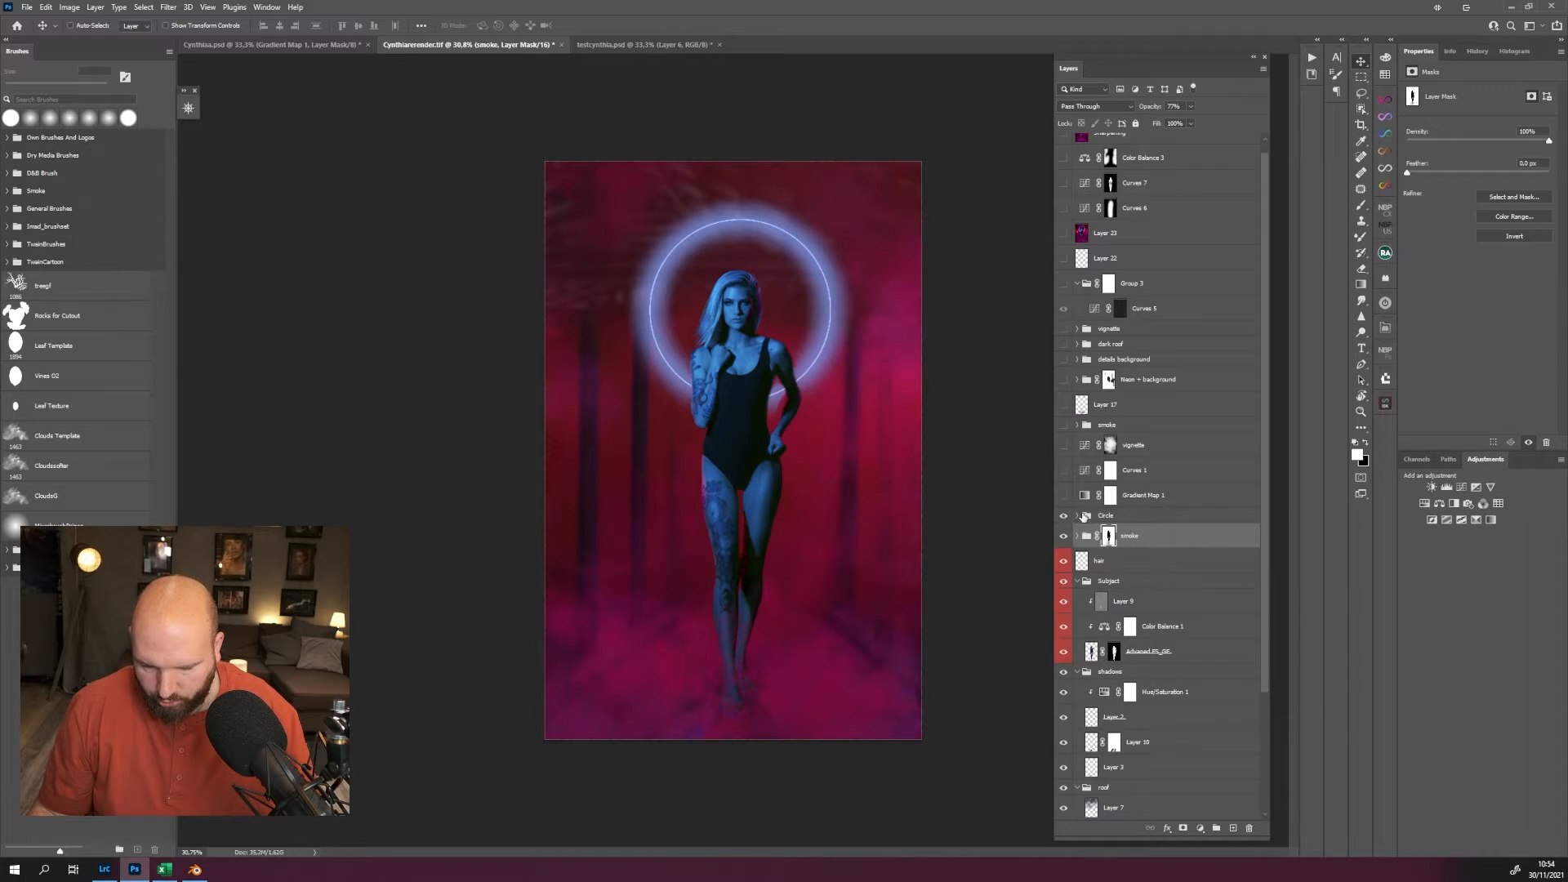
{"action": "left_click", "coordinate": [1072, 518]}
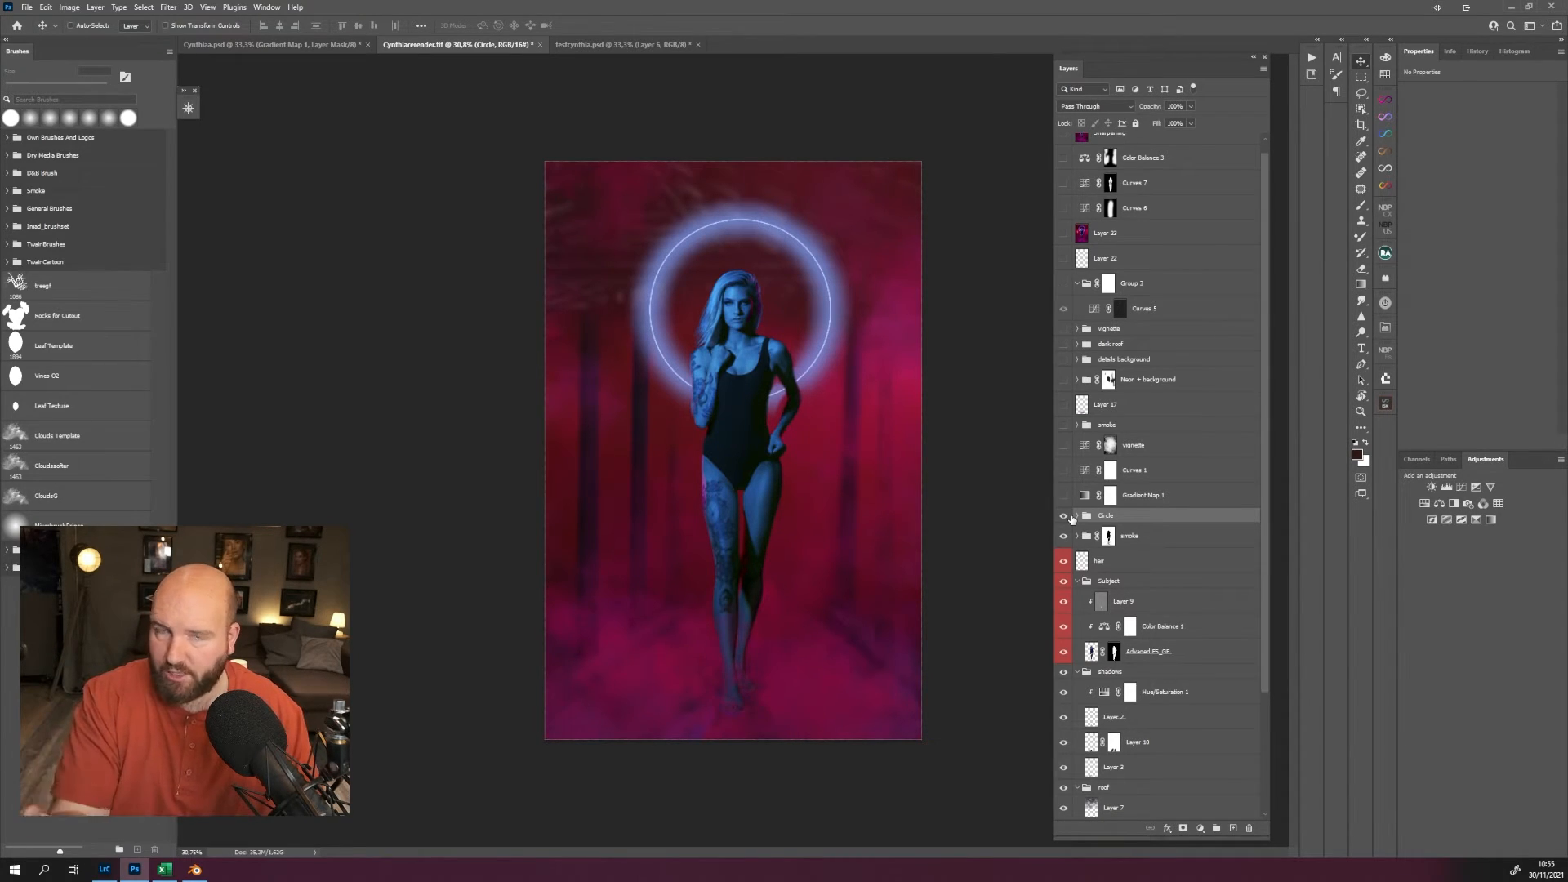
{"action": "left_click", "coordinate": [1063, 494]}
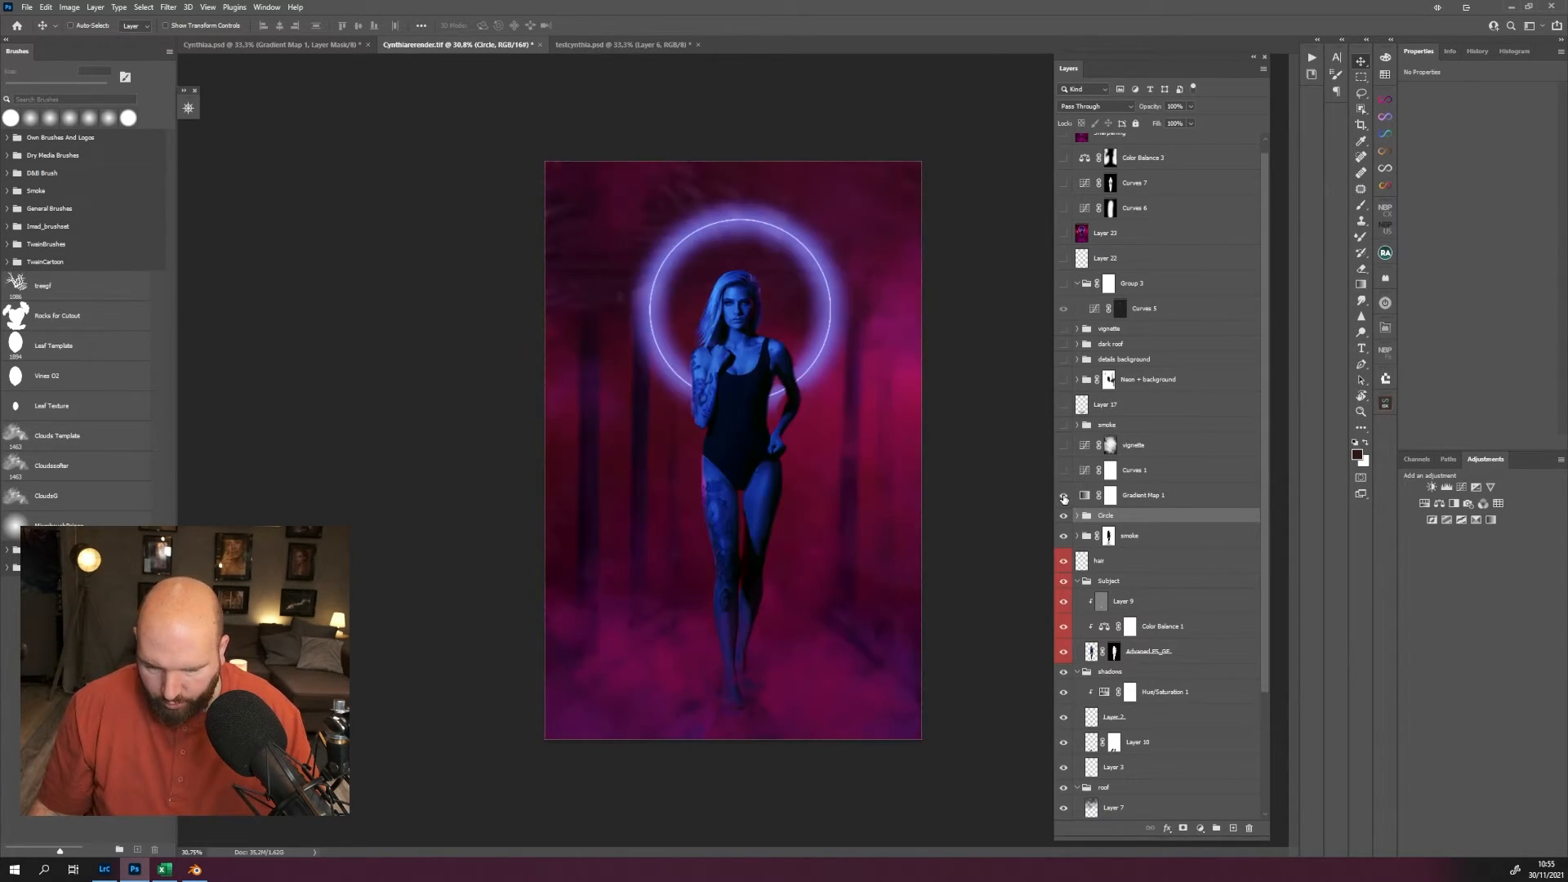
{"action": "left_click", "coordinate": [1063, 470]}
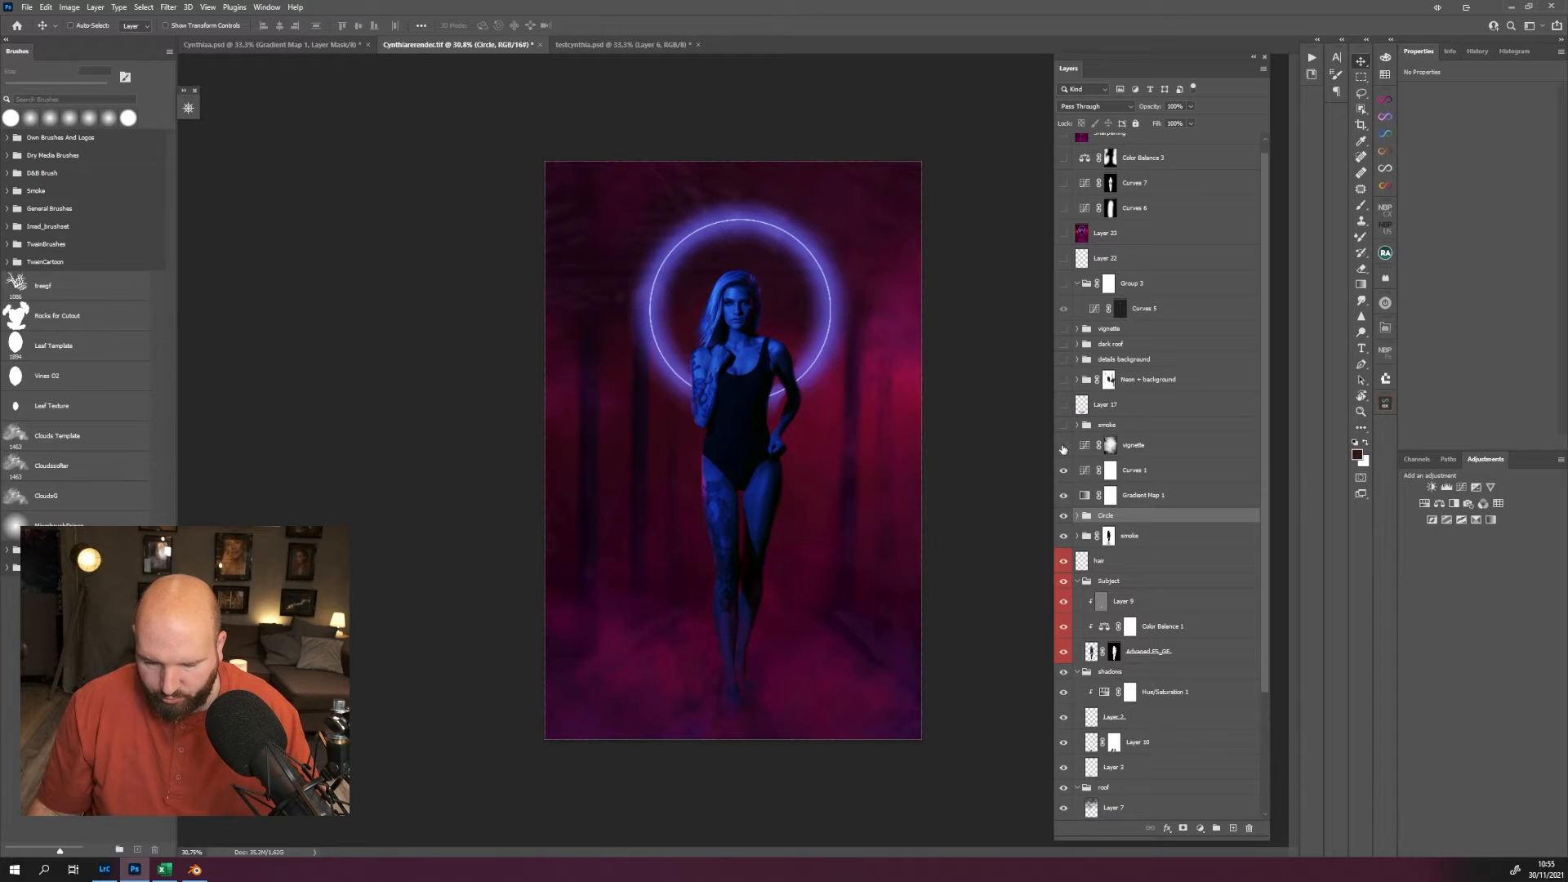
{"action": "left_click", "coordinate": [1063, 445]}
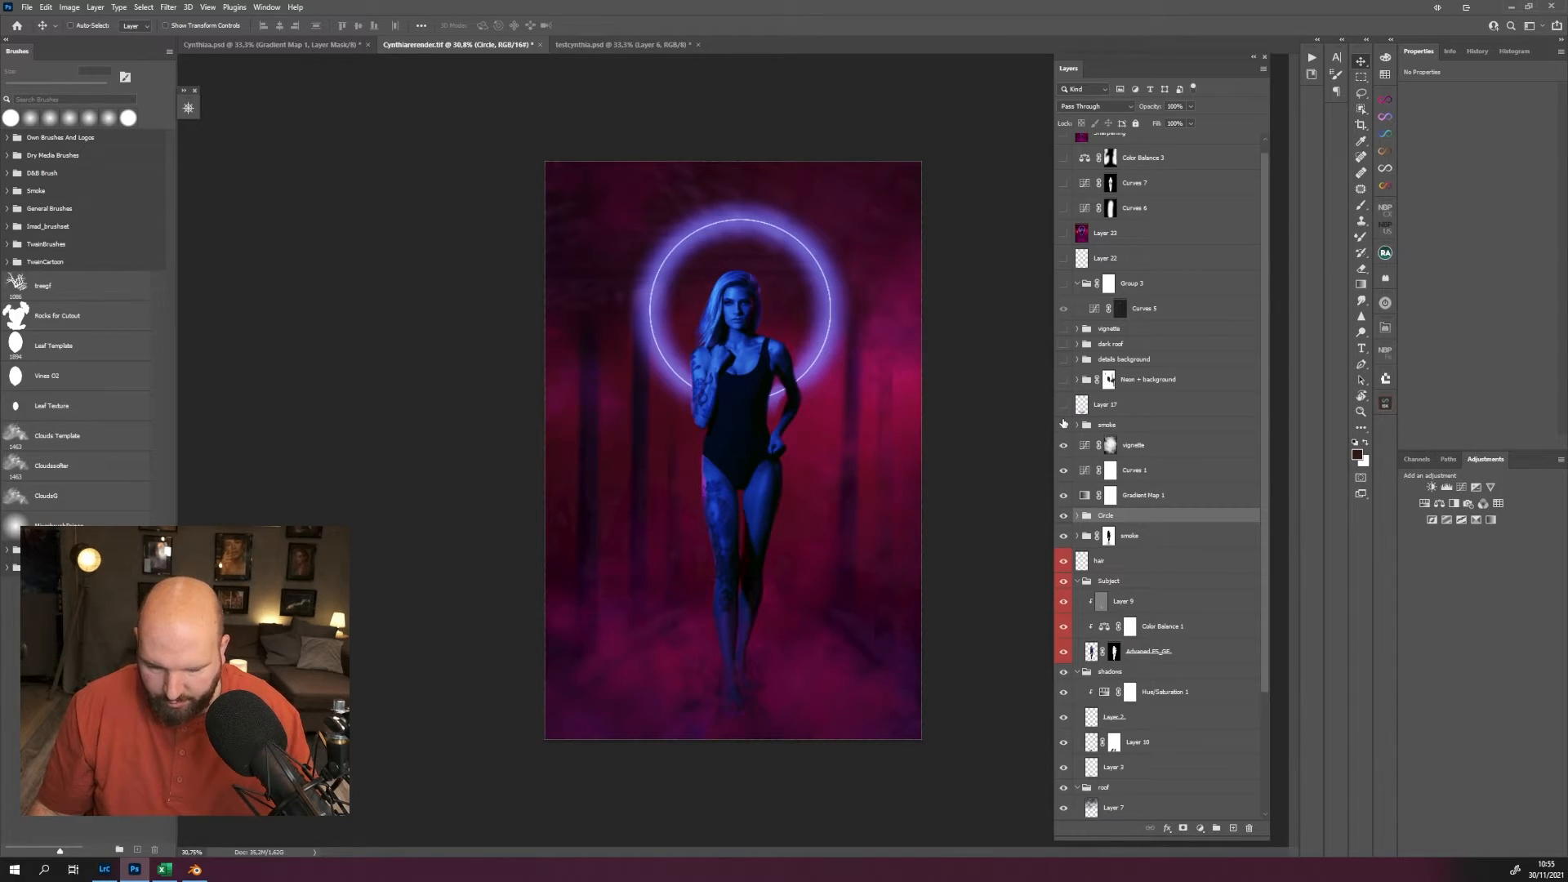
{"action": "left_click", "coordinate": [1063, 424]}
{"action": "left_click", "coordinate": [1063, 406]}
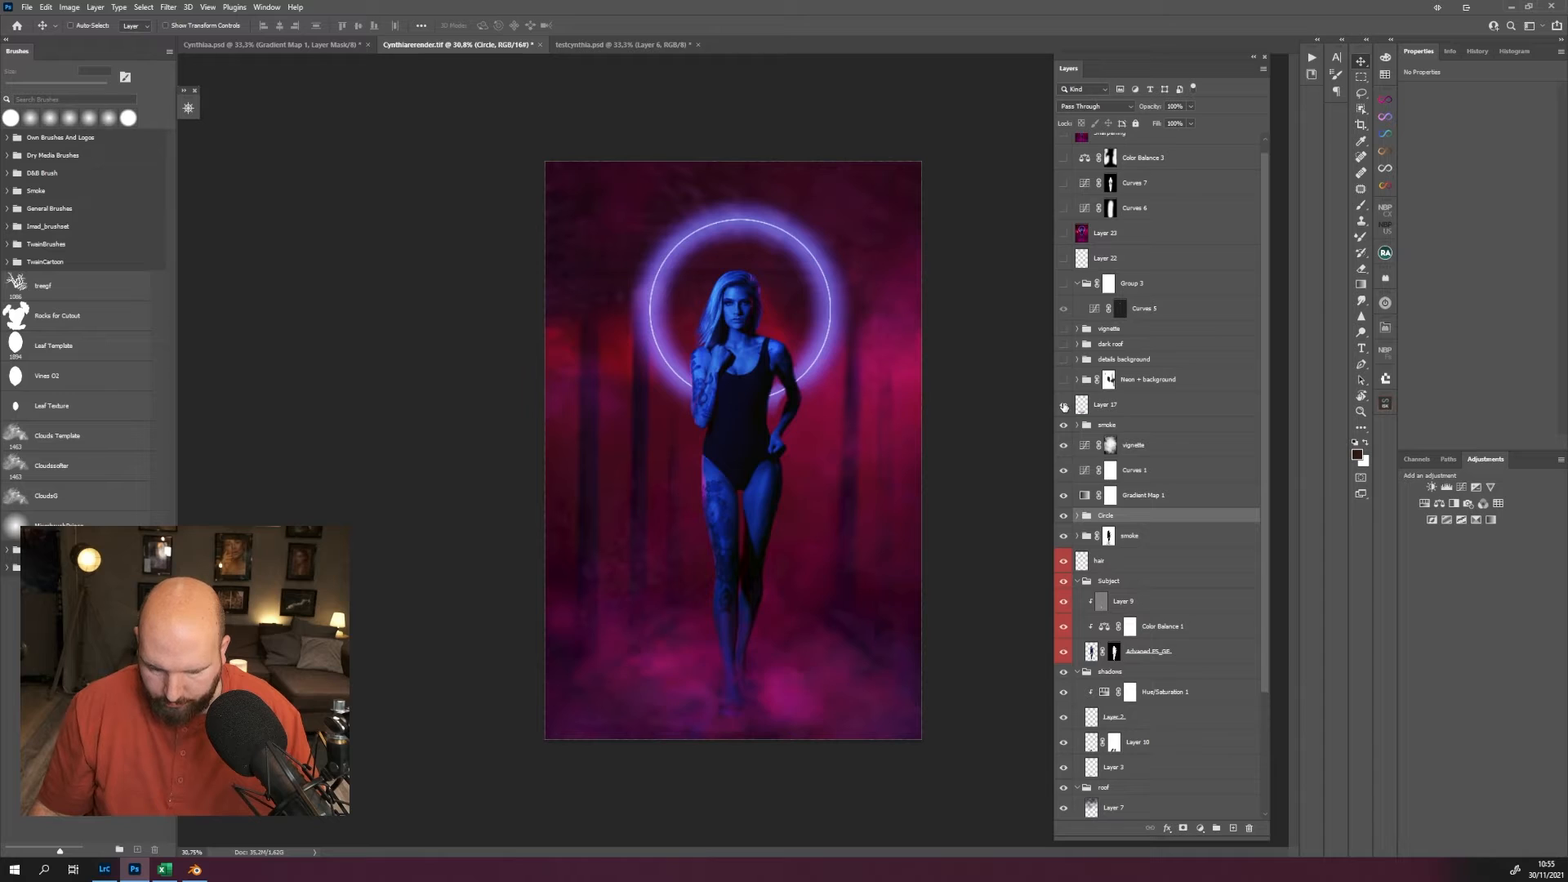
Compare the composite with and without Layer 17, leaving the layer shown.
{"action": "left_click", "coordinate": [1063, 405]}
{"action": "left_click", "coordinate": [1063, 406]}
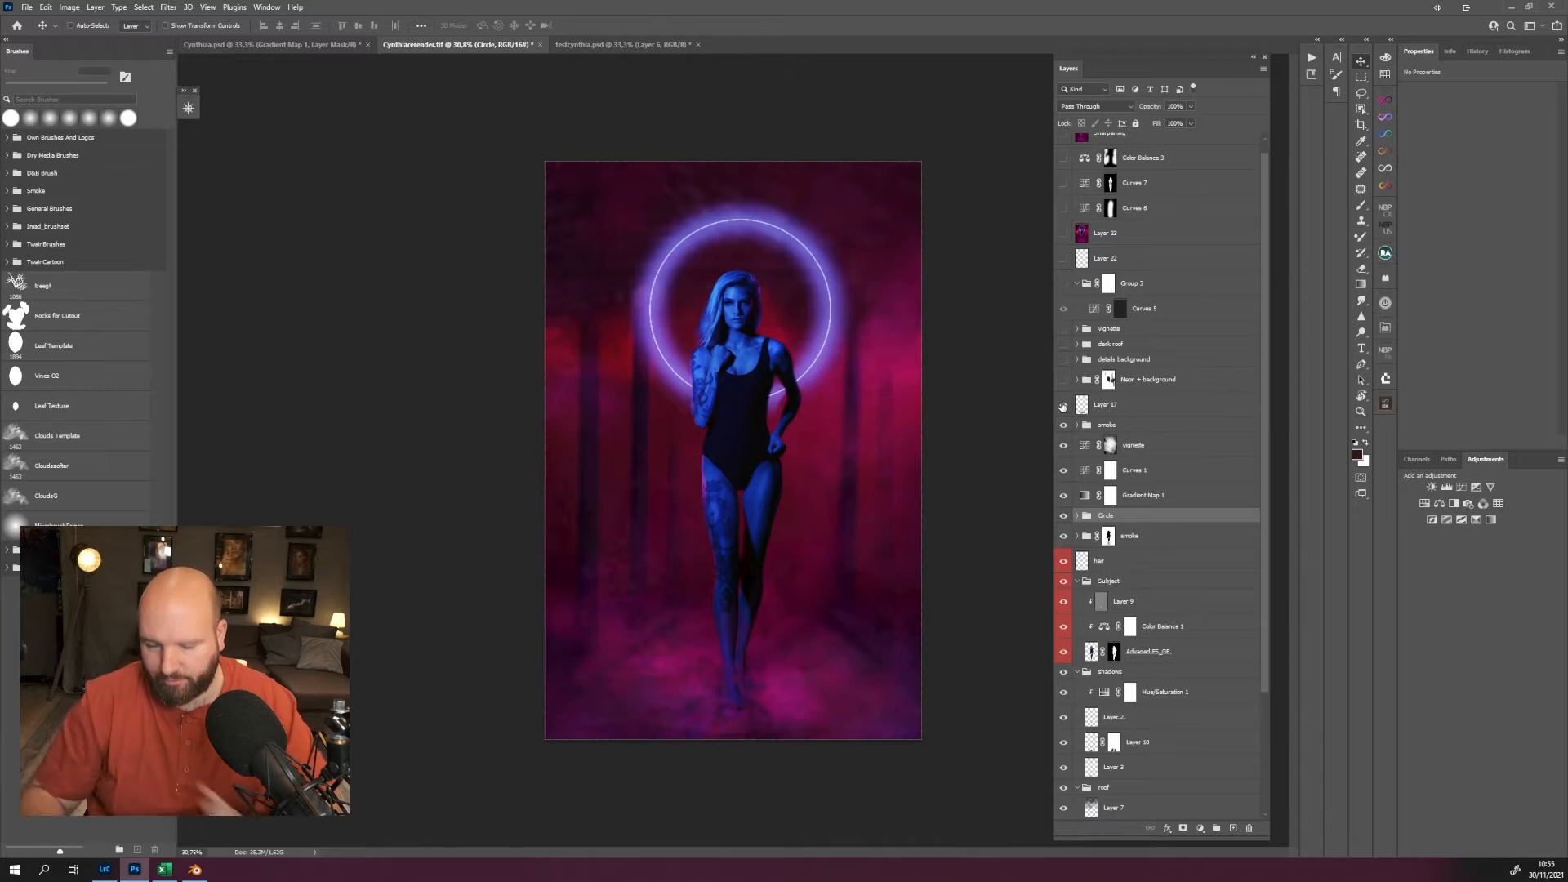
{"action": "scroll", "coordinate": [1071, 408], "scroll_direction": "up", "scroll_amount": 1}
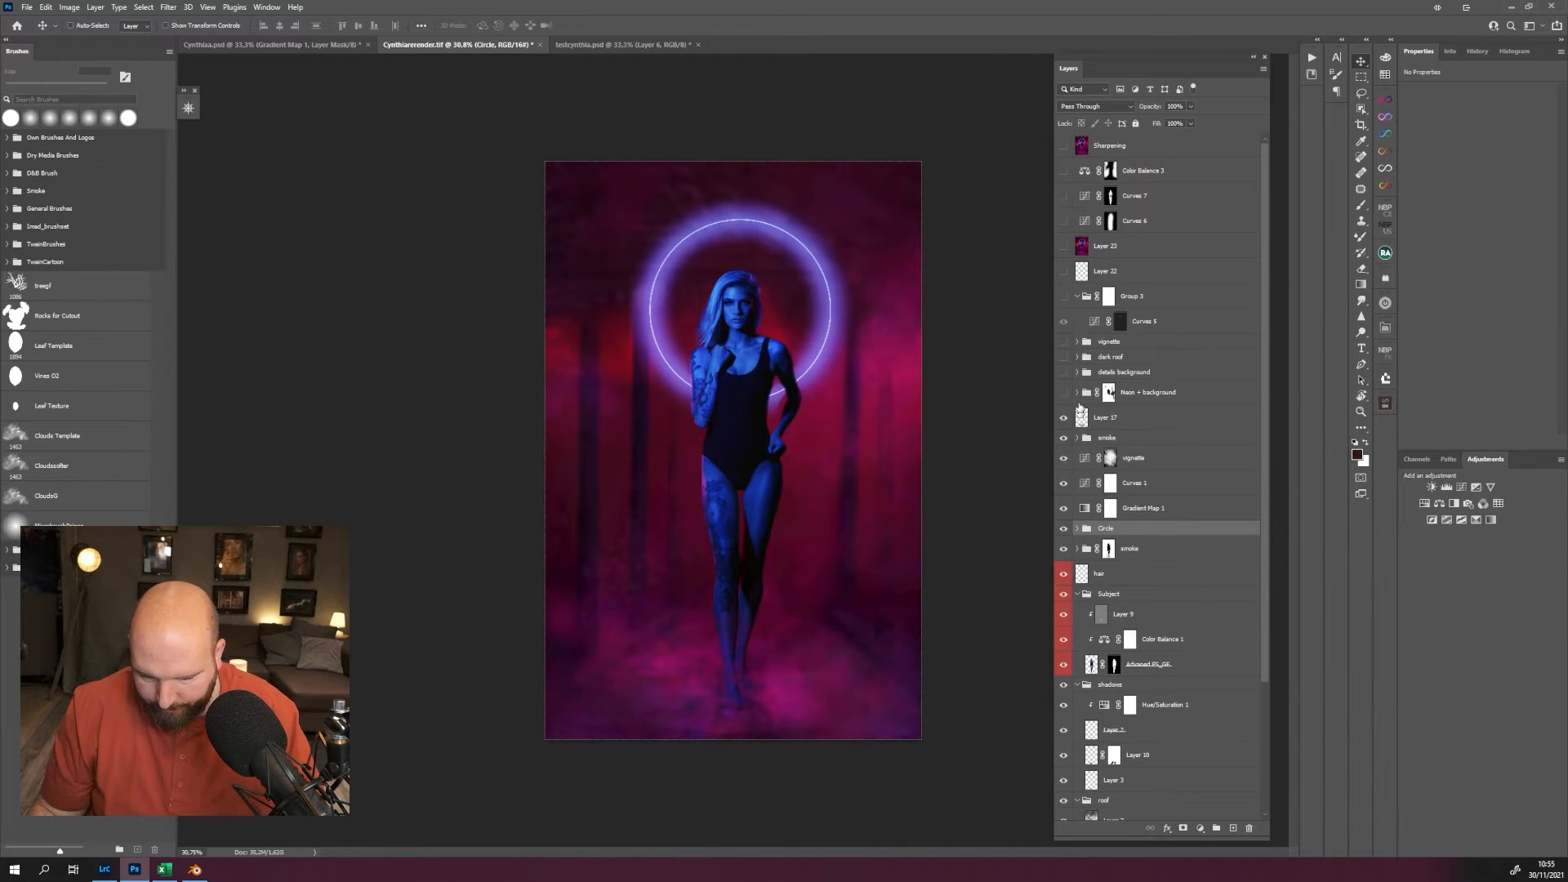
Show the Neon + background group above Layer 17, compare its effect, and expand the group.
{"action": "left_click", "coordinate": [1063, 393]}
{"action": "left_click", "coordinate": [1063, 396]}
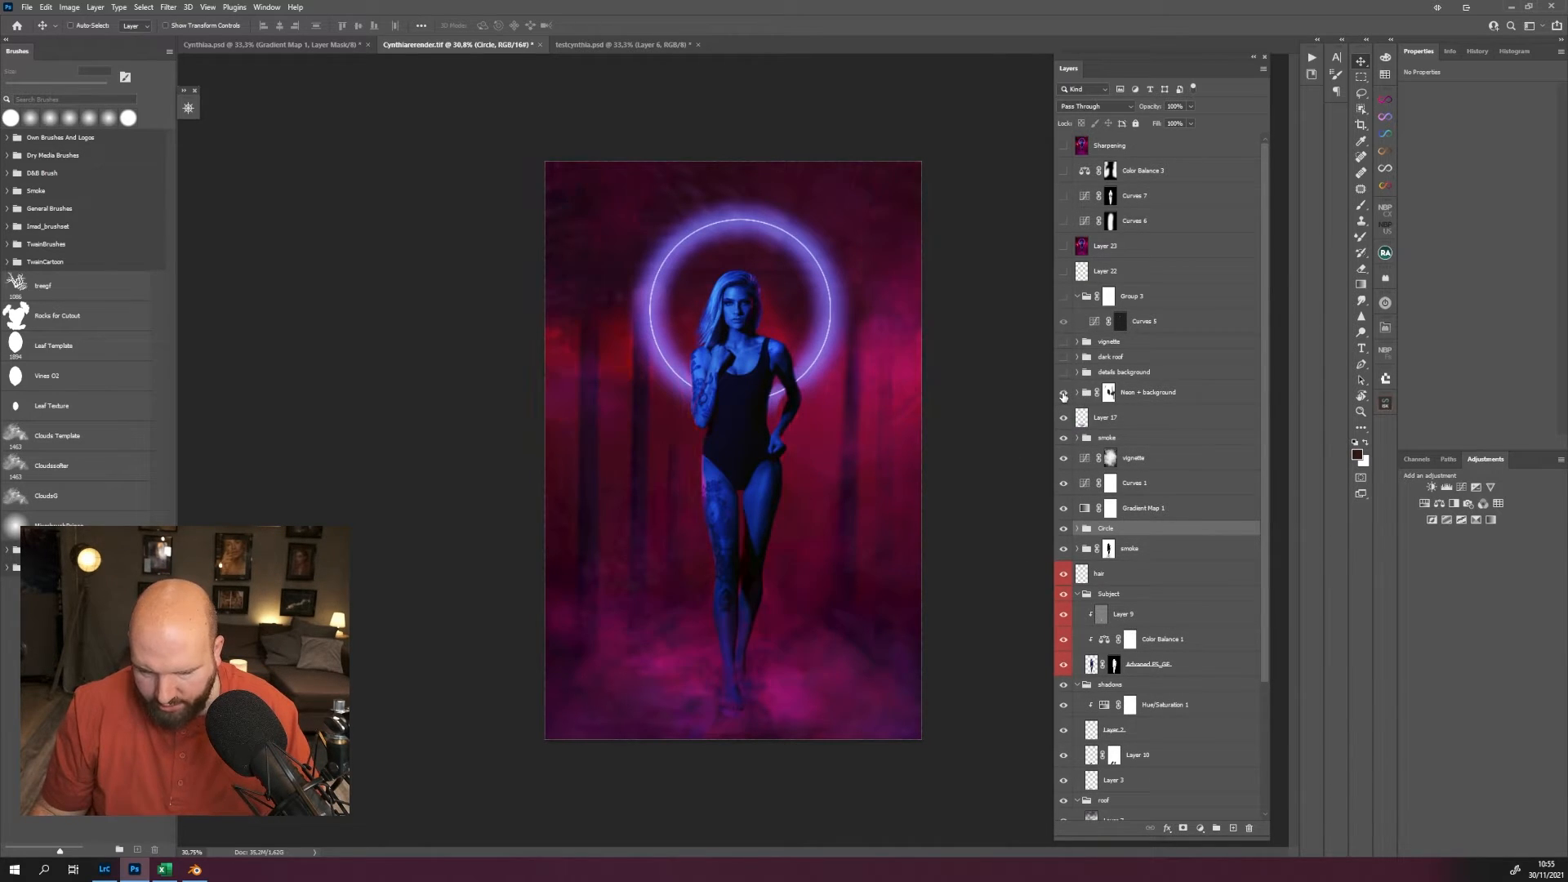
{"action": "left_click", "coordinate": [1063, 395]}
{"action": "left_click", "coordinate": [1083, 395]}
{"action": "left_click", "coordinate": [1077, 393]}
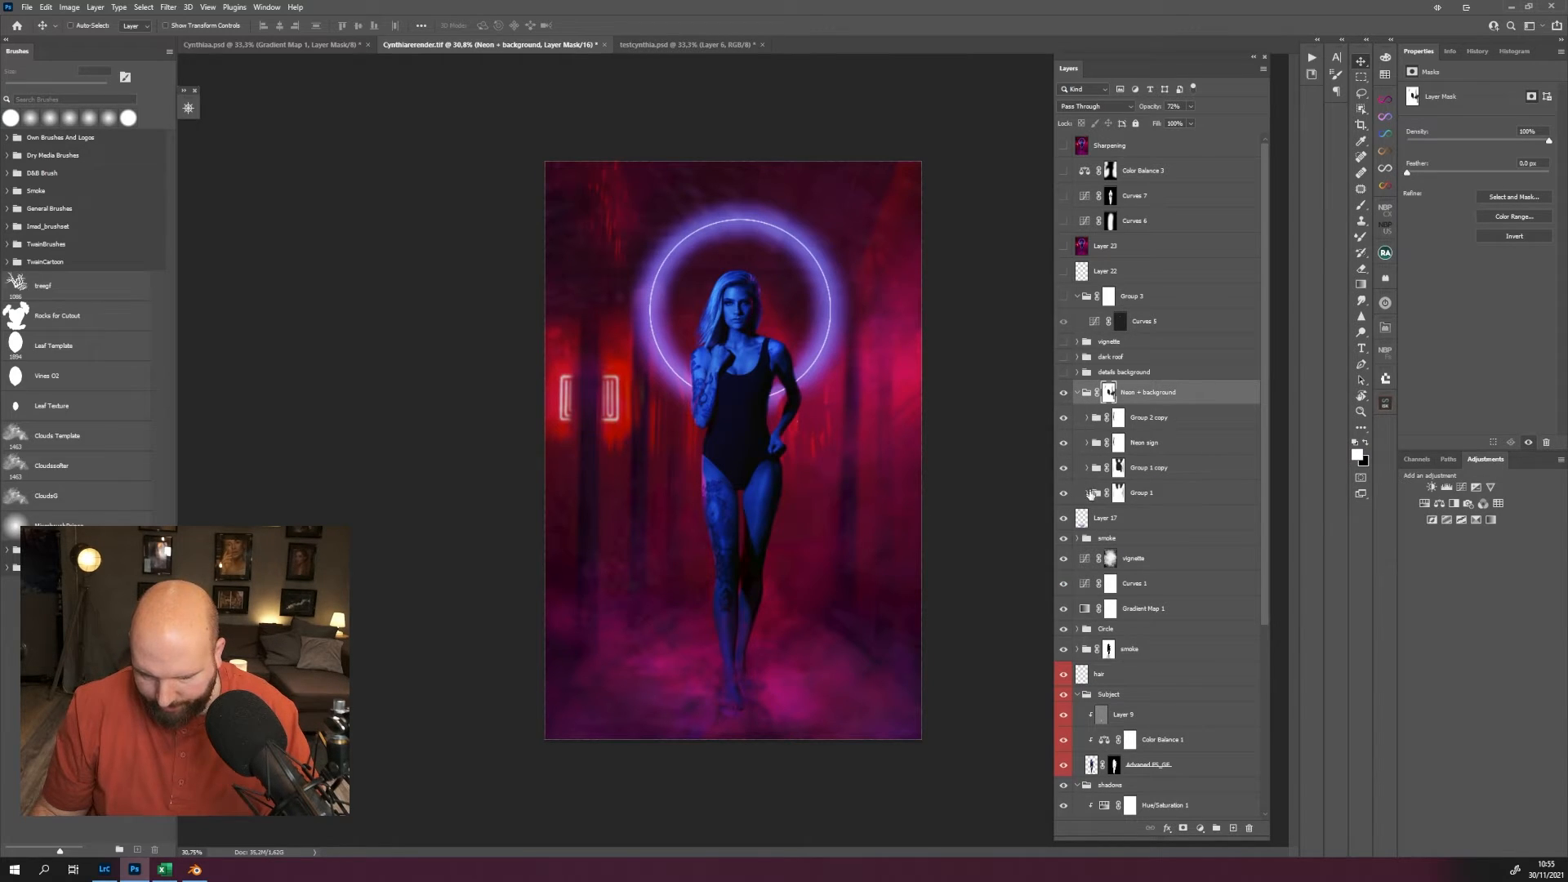
Expand Group 1 inside Neon + background, view its Layer 18 in isolation, and return to the composite.
{"action": "left_click", "coordinate": [1087, 492]}
{"action": "left_click", "coordinate": [1064, 520], "text": "alt"}
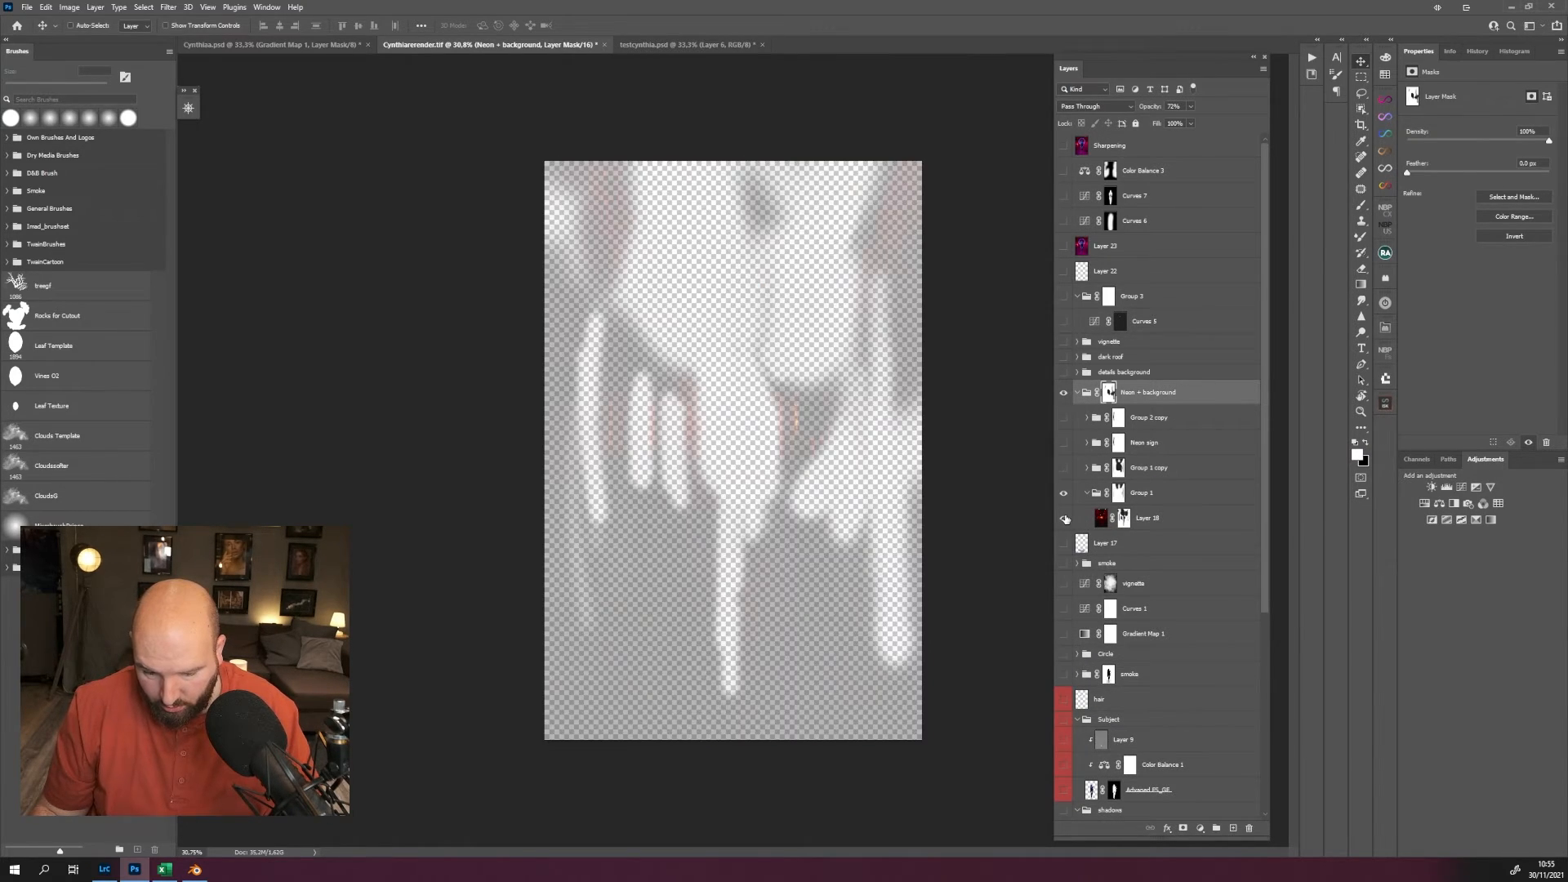
{"action": "left_click", "coordinate": [1063, 520], "text": "alt"}
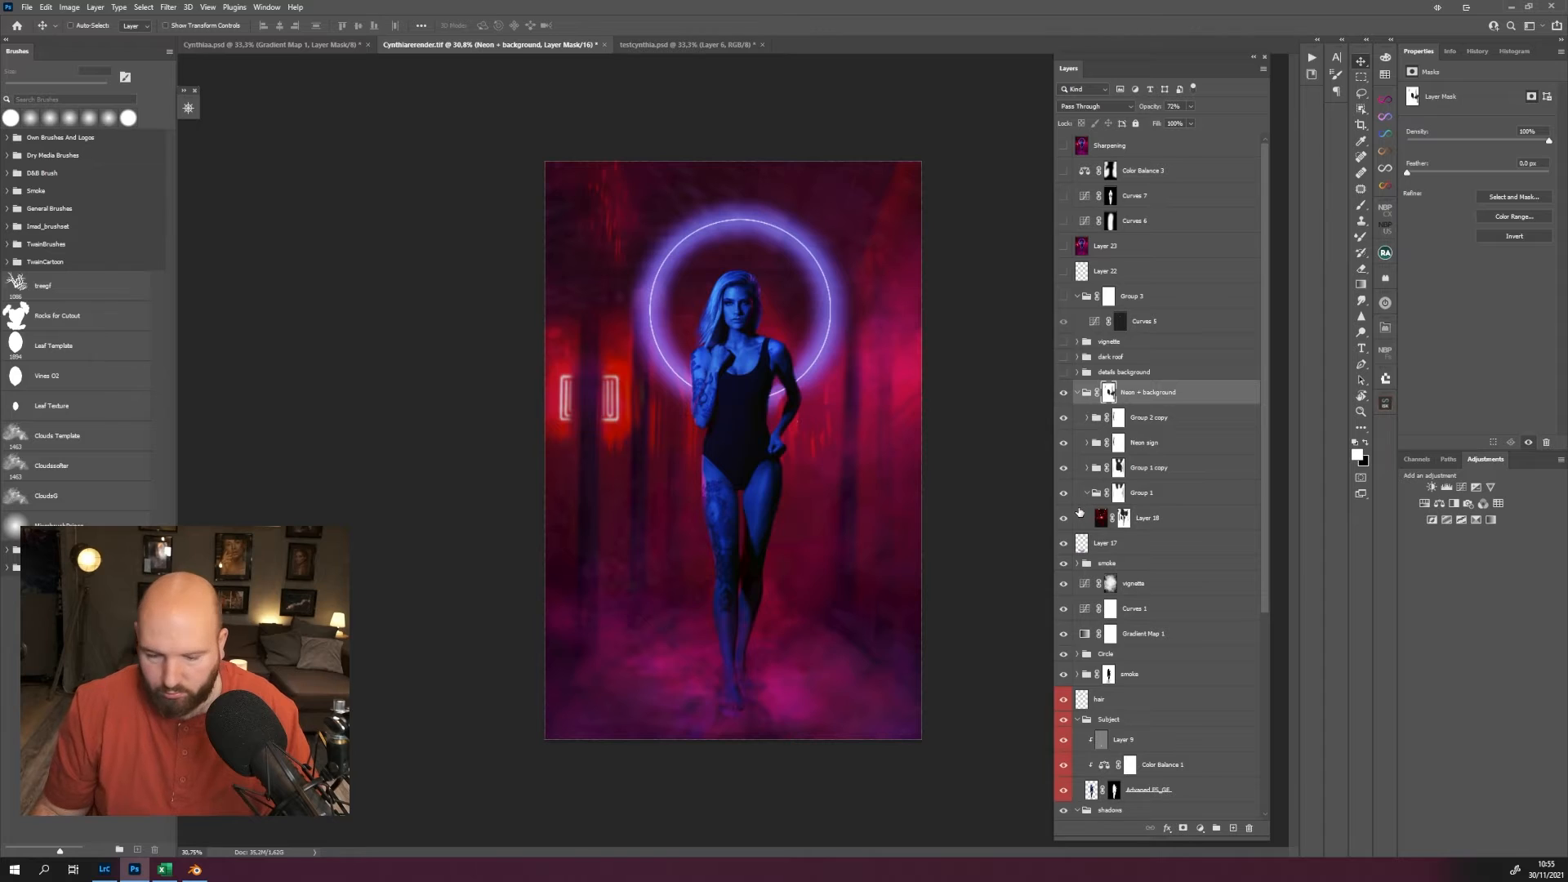
Show the details background group and compare the corridor with and without it.
{"action": "left_click", "coordinate": [1066, 373]}
{"action": "left_click", "coordinate": [1064, 373]}
{"action": "left_click", "coordinate": [1063, 374]}
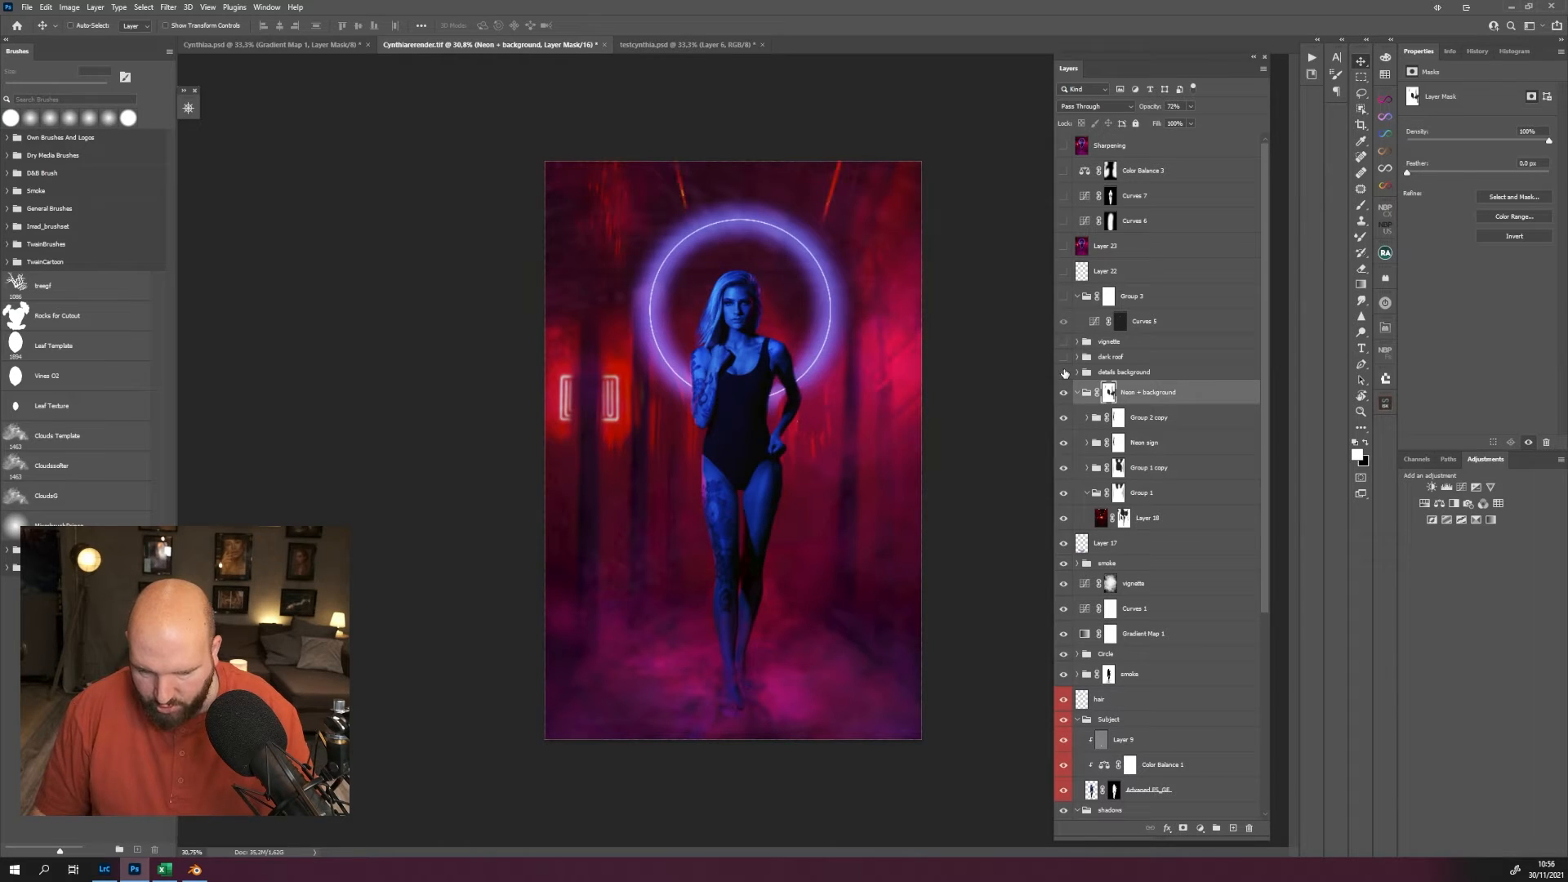
{"action": "left_click", "coordinate": [1064, 373]}
{"action": "left_click", "coordinate": [1064, 373]}
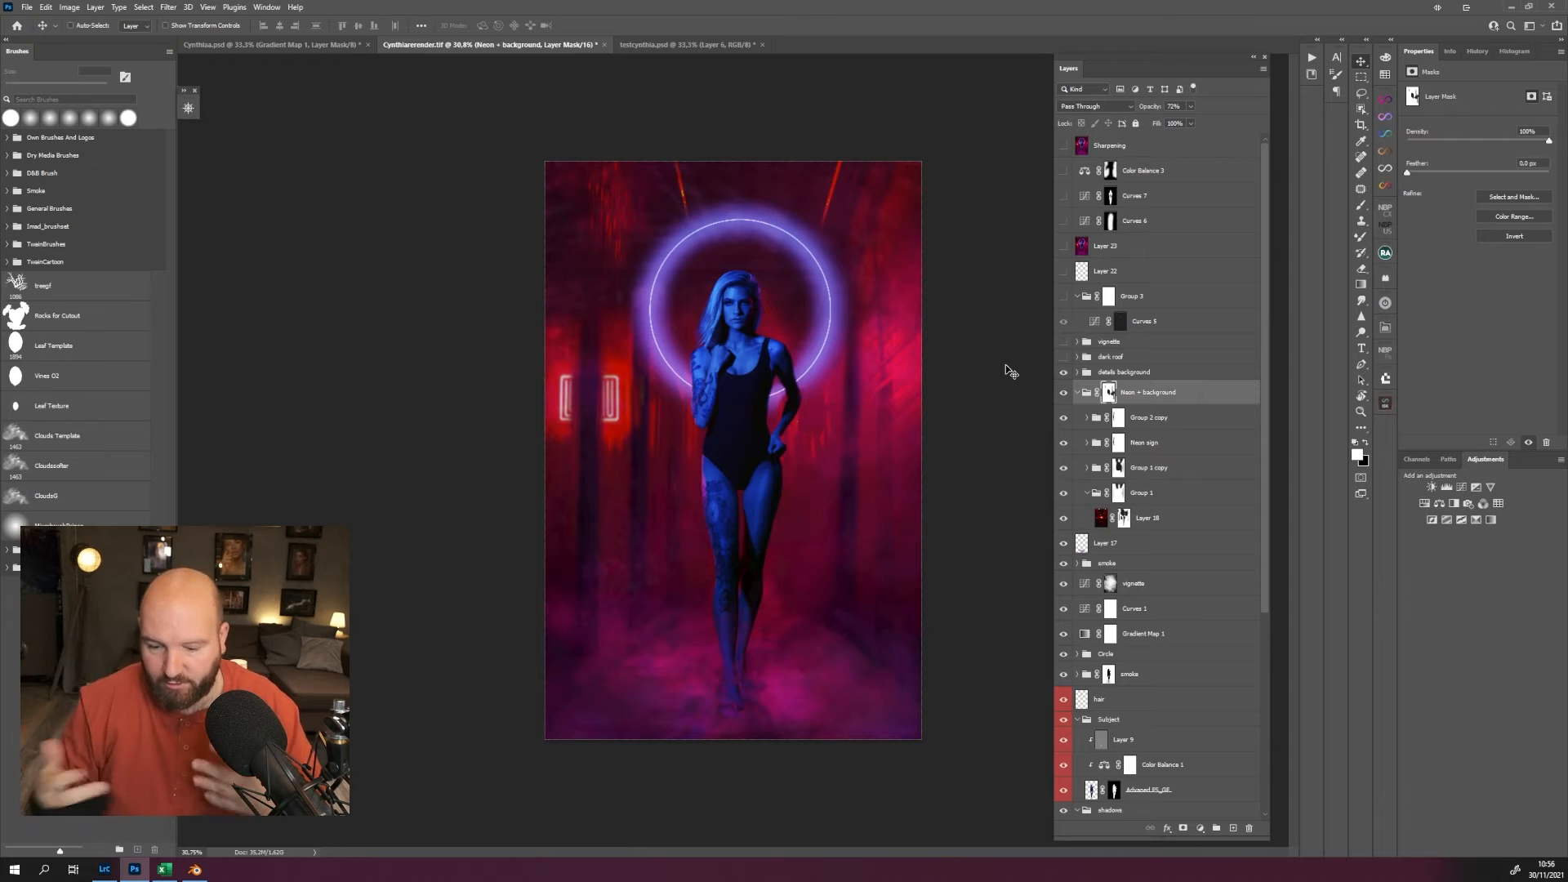
Show the dark roof group, the vignette group above it, and Group 3.
{"action": "left_click", "coordinate": [1063, 357]}
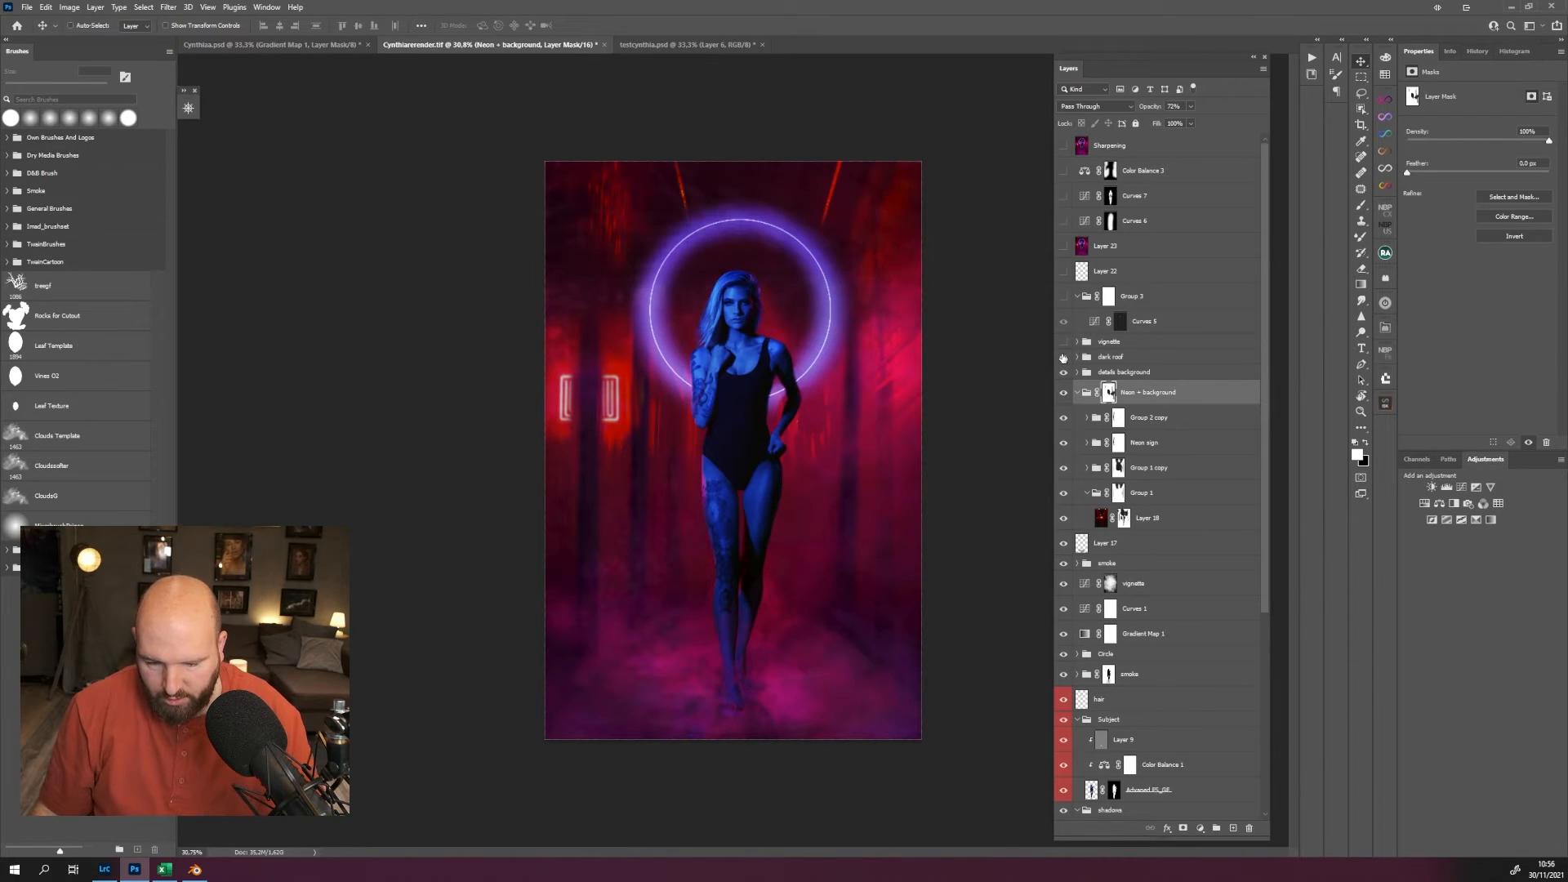
{"action": "left_click", "coordinate": [1063, 357]}
{"action": "left_click", "coordinate": [1064, 357]}
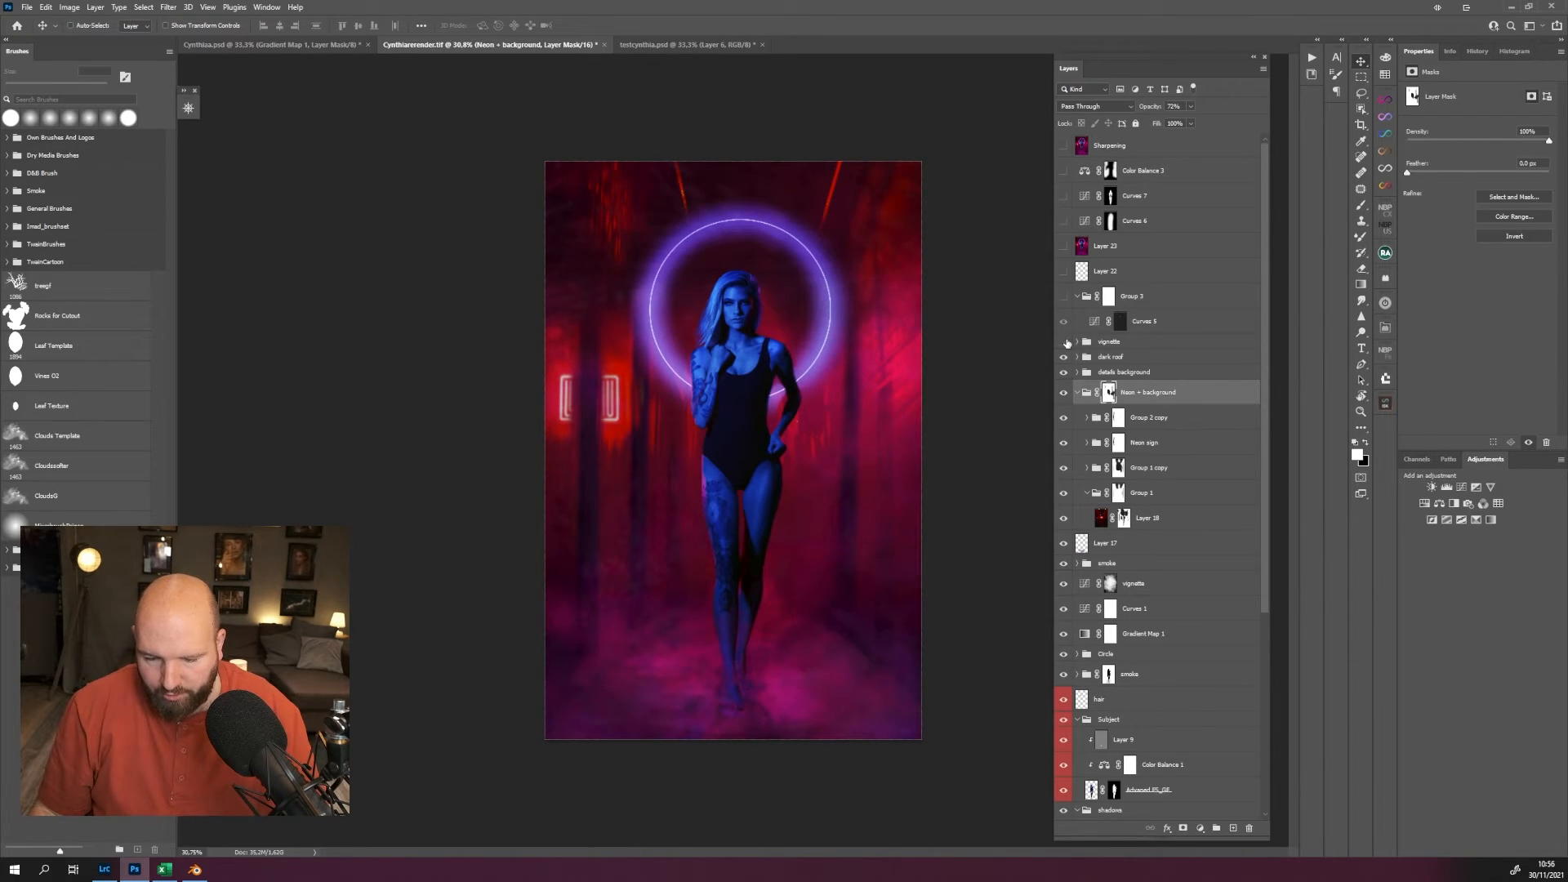
{"action": "left_click", "coordinate": [1063, 295]}
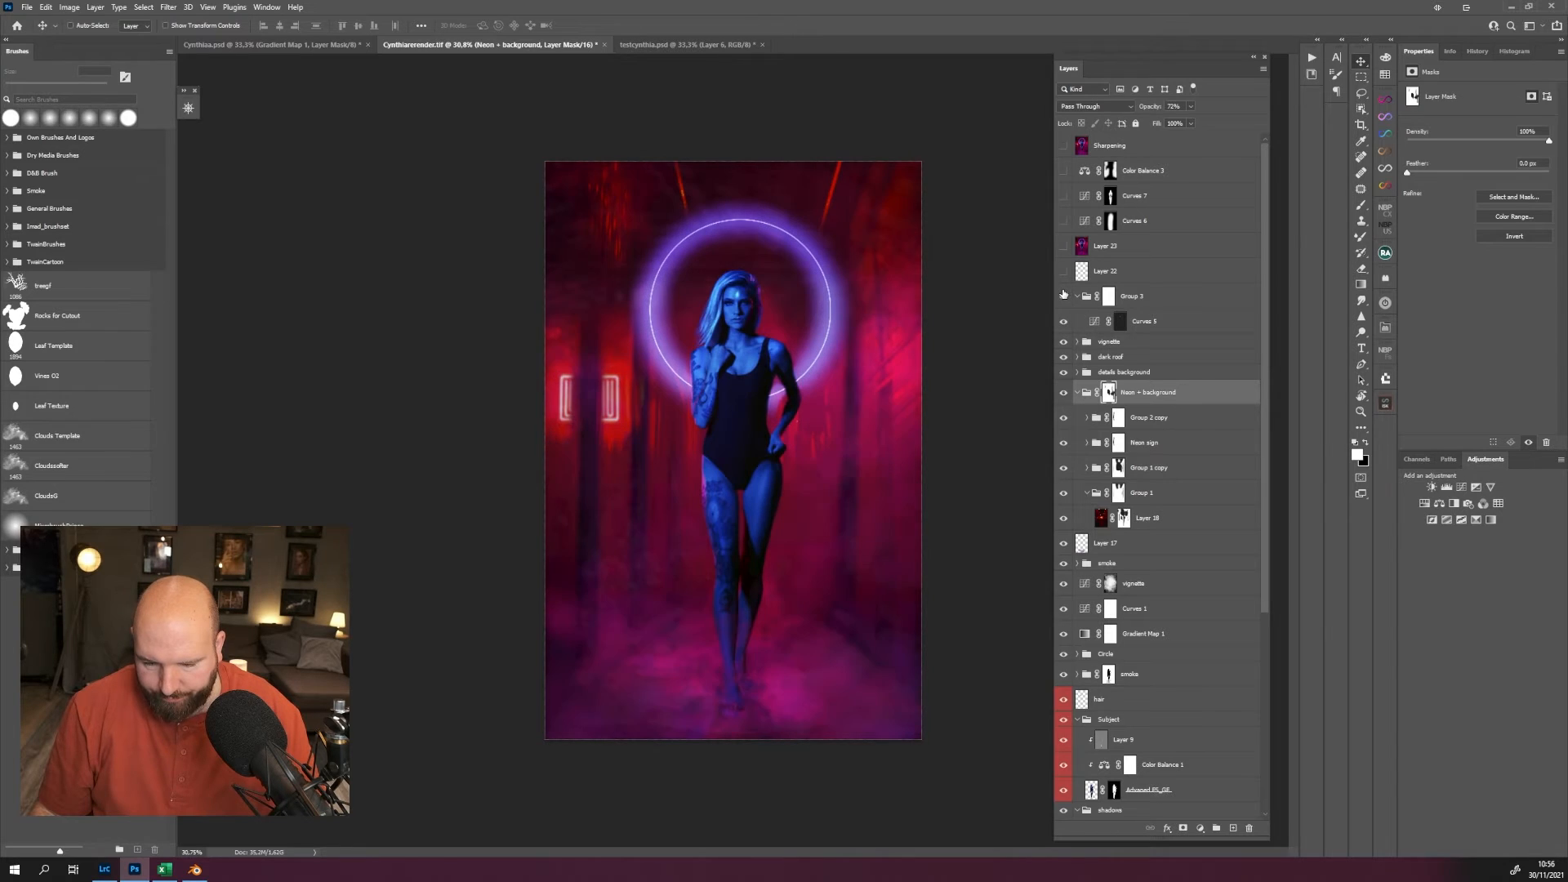
{"action": "left_click", "coordinate": [1063, 296]}
{"action": "left_click", "coordinate": [1064, 296]}
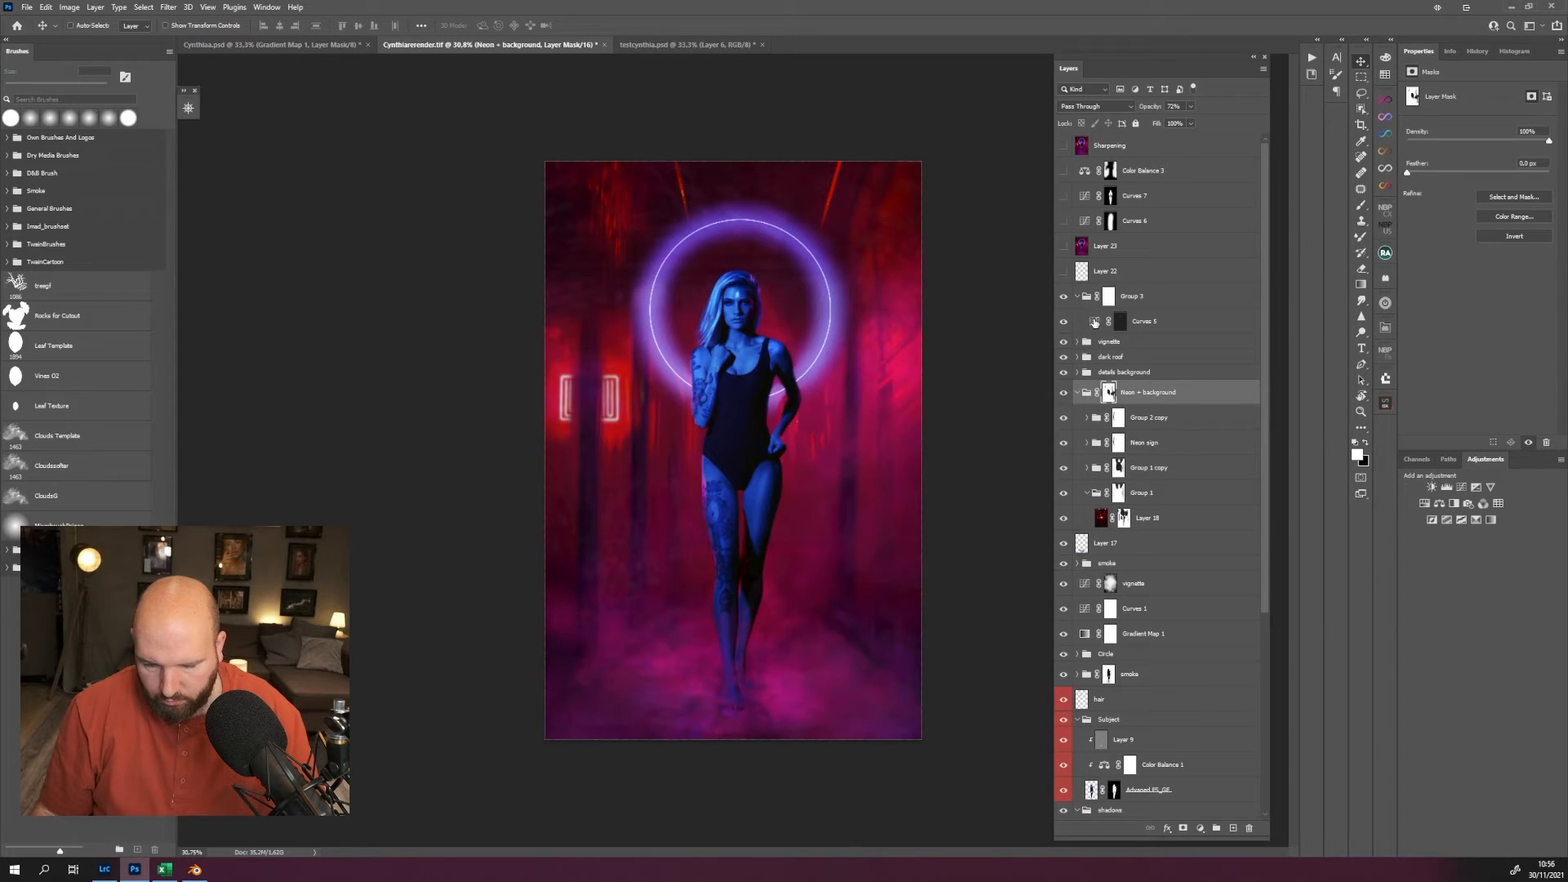
Select Curves 5 inside Group 3 and compare the image with and without this adjustment.
{"action": "left_click", "coordinate": [1094, 322]}
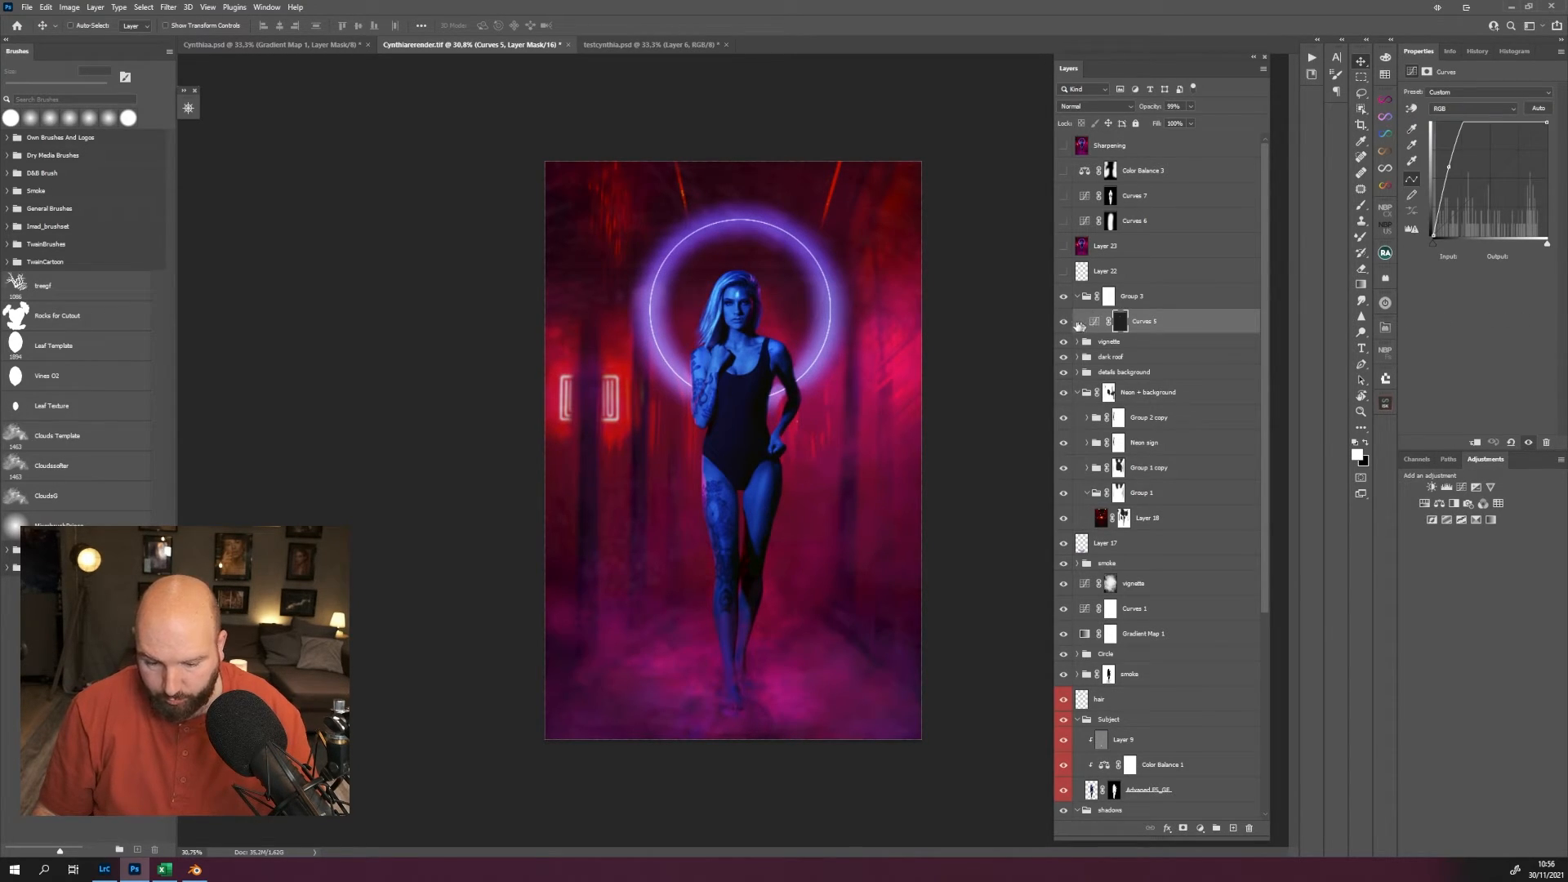
{"action": "left_click", "coordinate": [1064, 322]}
{"action": "left_click", "coordinate": [1063, 321]}
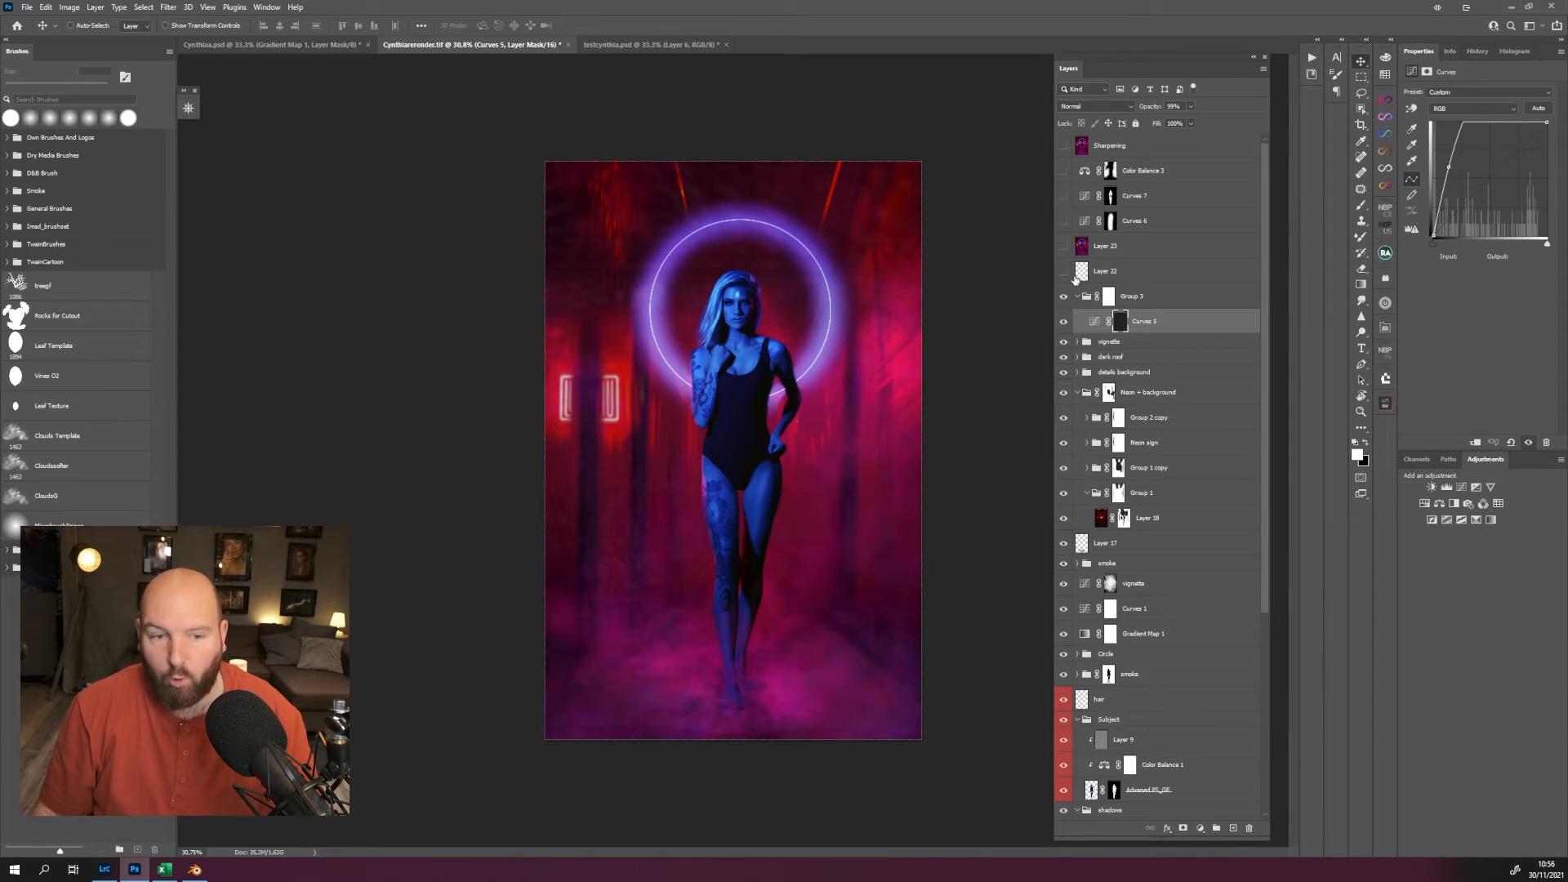
Show Layer 22 above Group 3 and compare the composite with and without it.
{"action": "left_click", "coordinate": [1063, 272]}
{"action": "left_click", "coordinate": [1064, 272]}
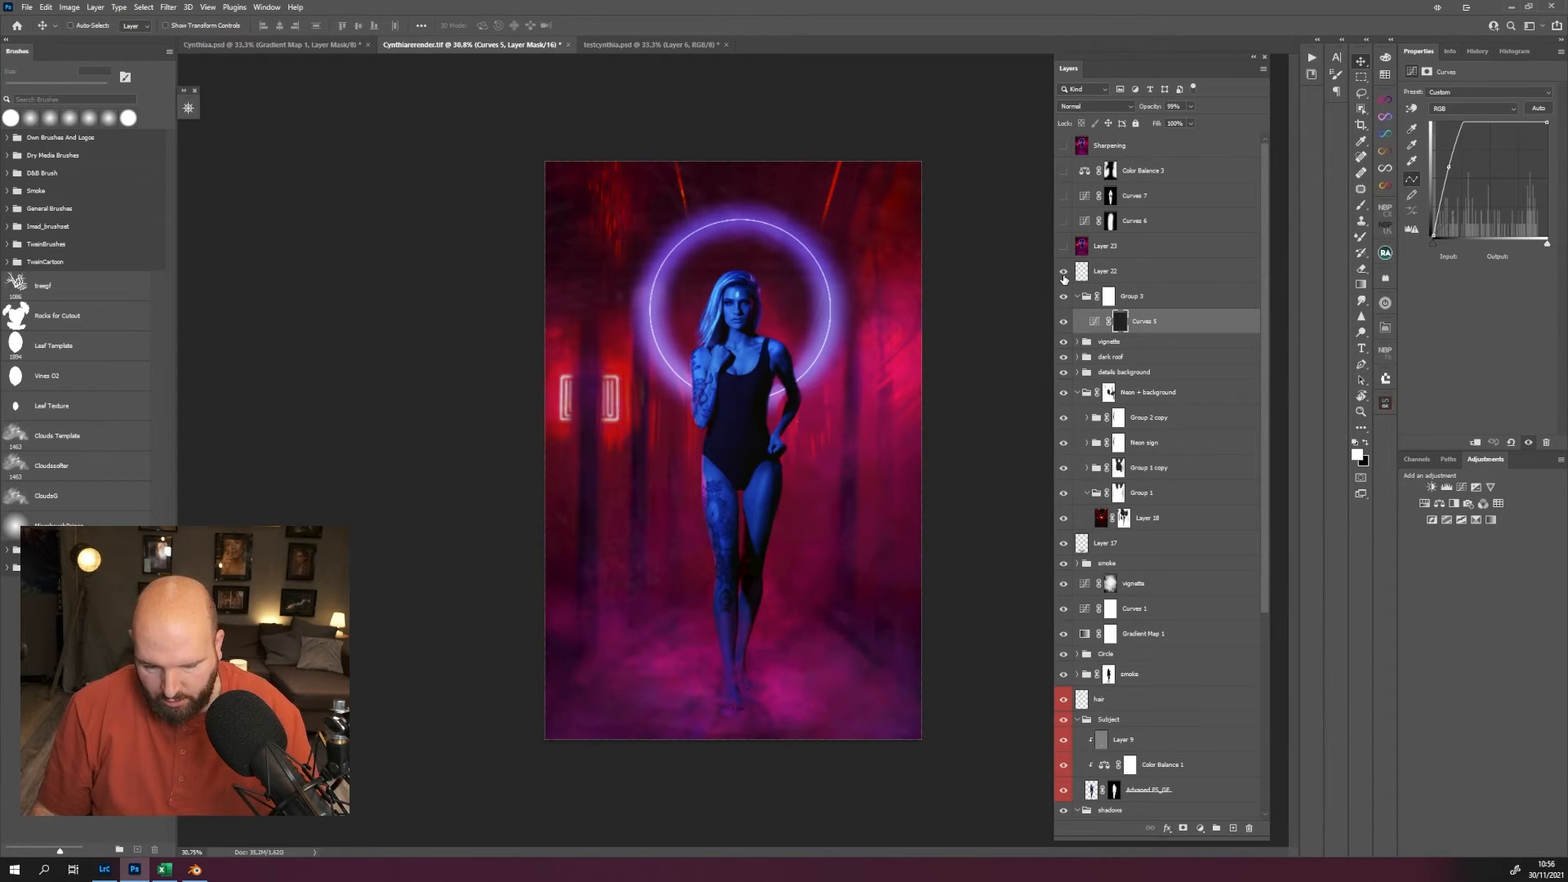
{"action": "left_click", "coordinate": [1063, 271]}
{"action": "left_click", "coordinate": [1063, 274]}
{"action": "left_click", "coordinate": [1063, 274]}
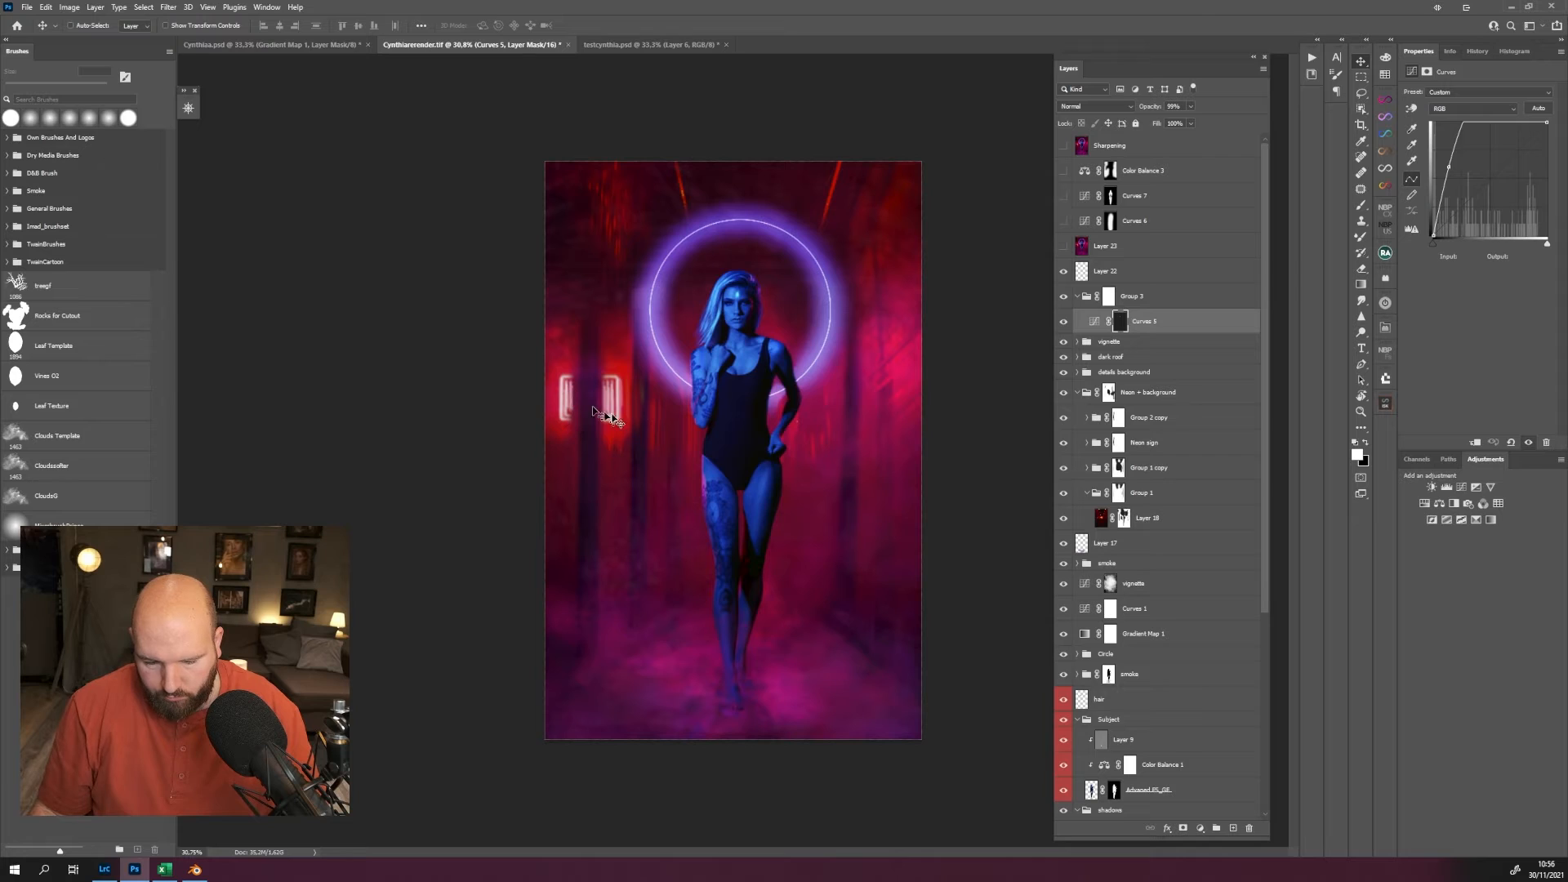
Show Layer 23 and compare the composite repeatedly with and without it, leaving it shown.
{"action": "left_click", "coordinate": [1062, 247]}
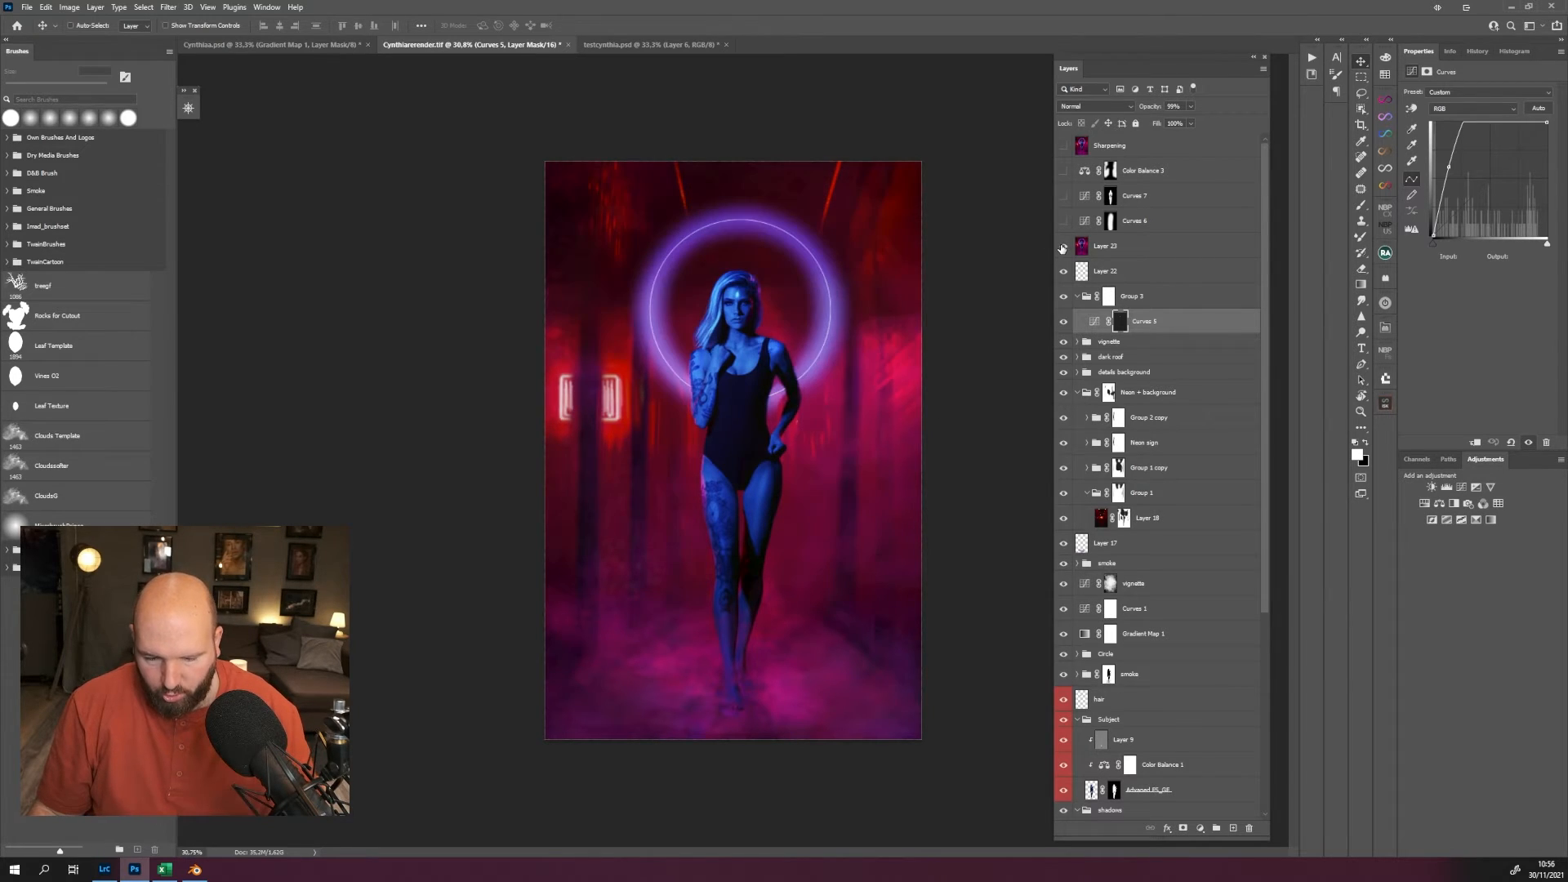
{"action": "left_click", "coordinate": [1062, 247]}
{"action": "left_click", "coordinate": [1062, 247]}
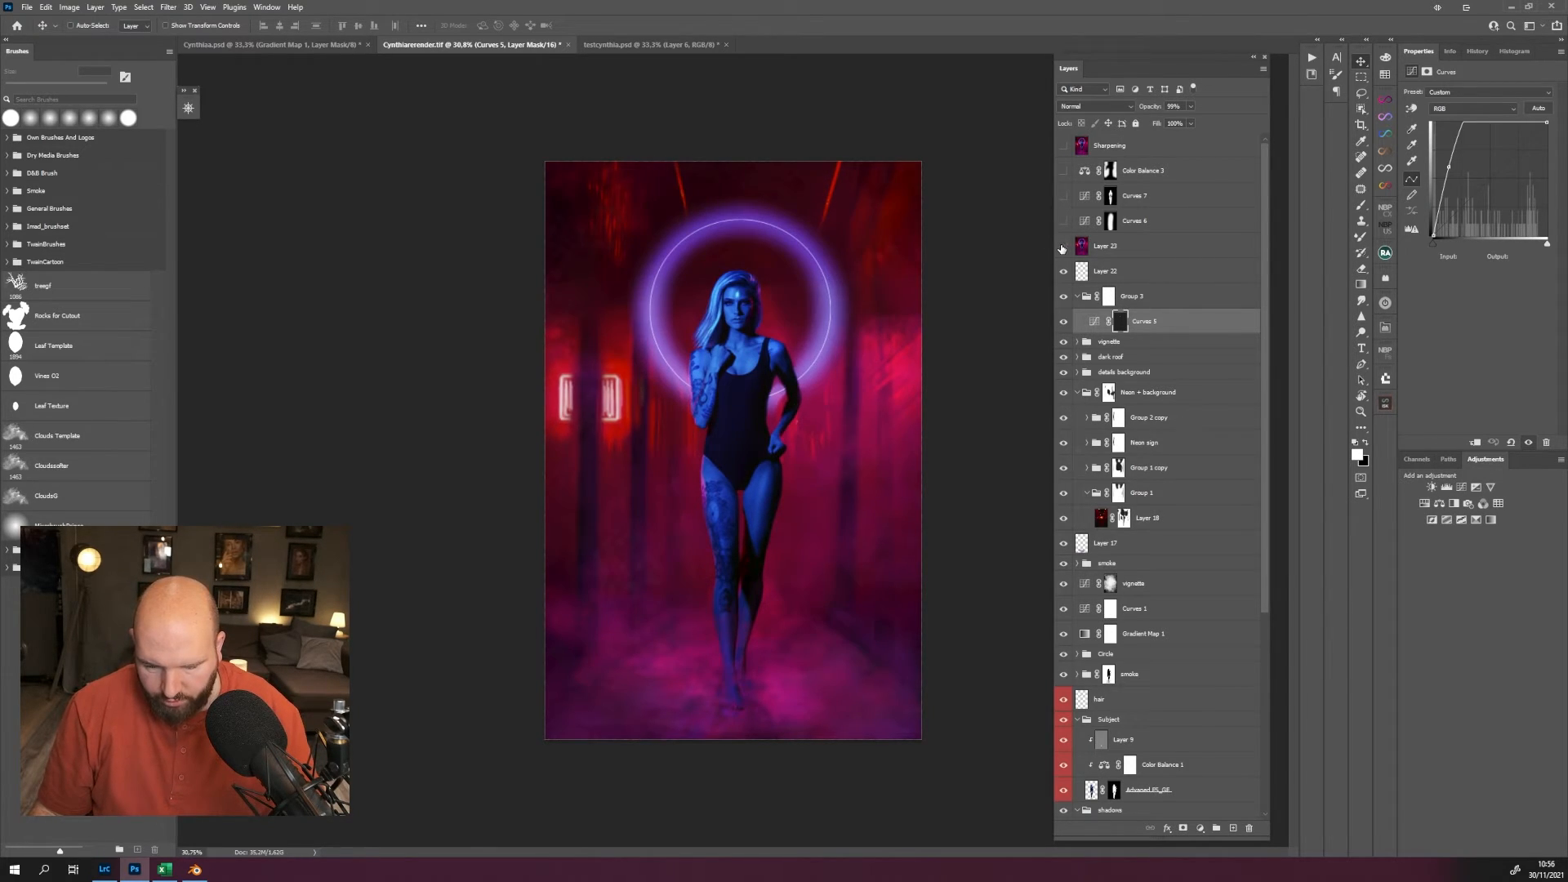
{"action": "left_click", "coordinate": [1062, 247]}
{"action": "left_click", "coordinate": [1062, 248]}
{"action": "left_click", "coordinate": [1062, 248]}
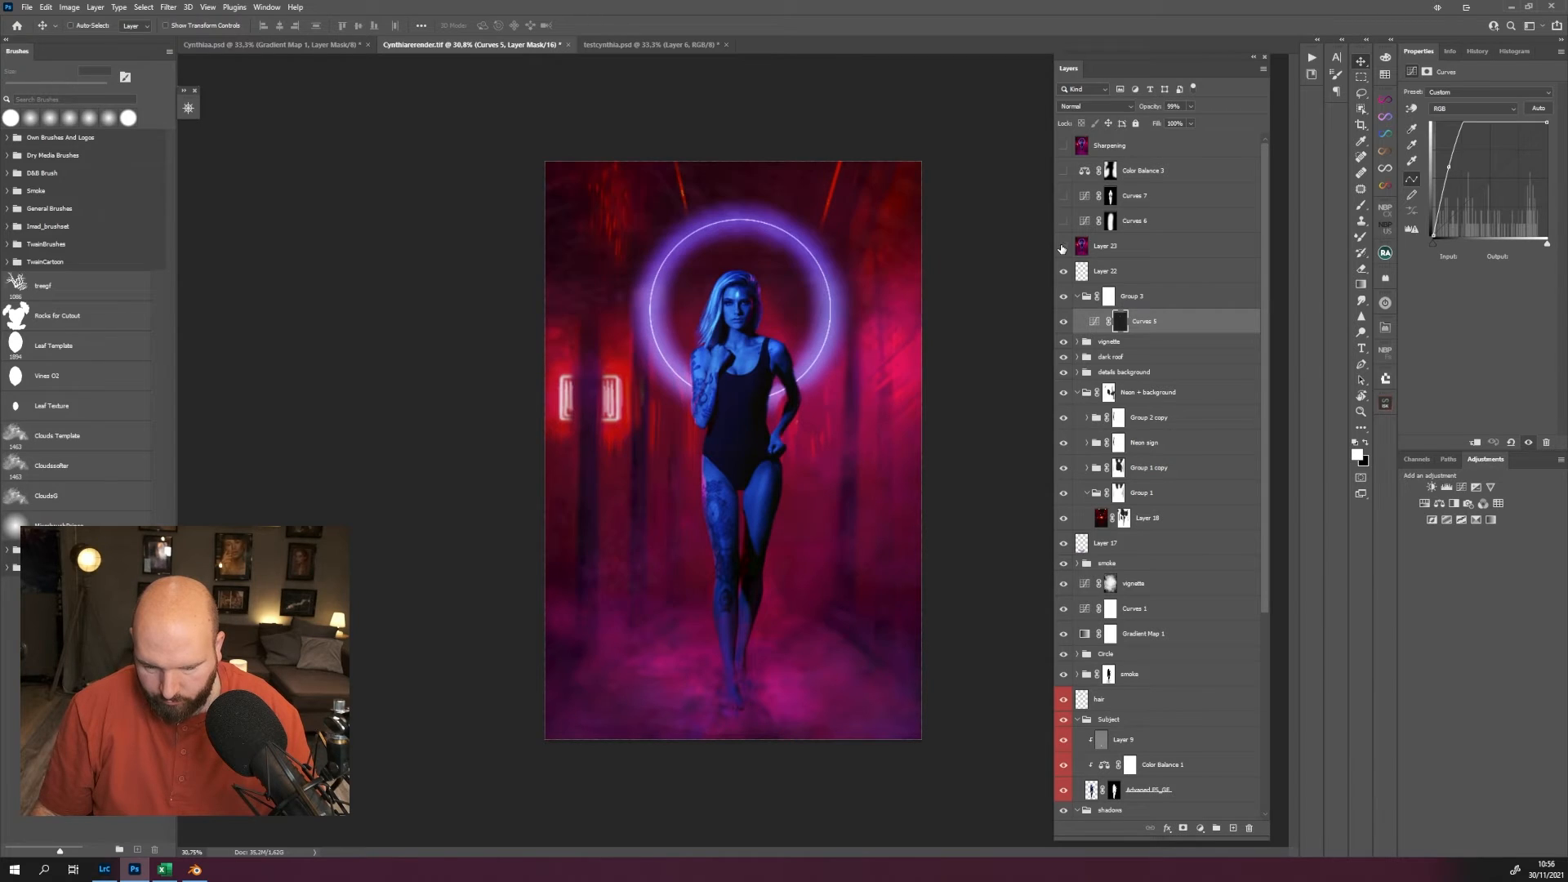
{"action": "left_click", "coordinate": [1062, 247]}
{"action": "left_click", "coordinate": [1062, 247]}
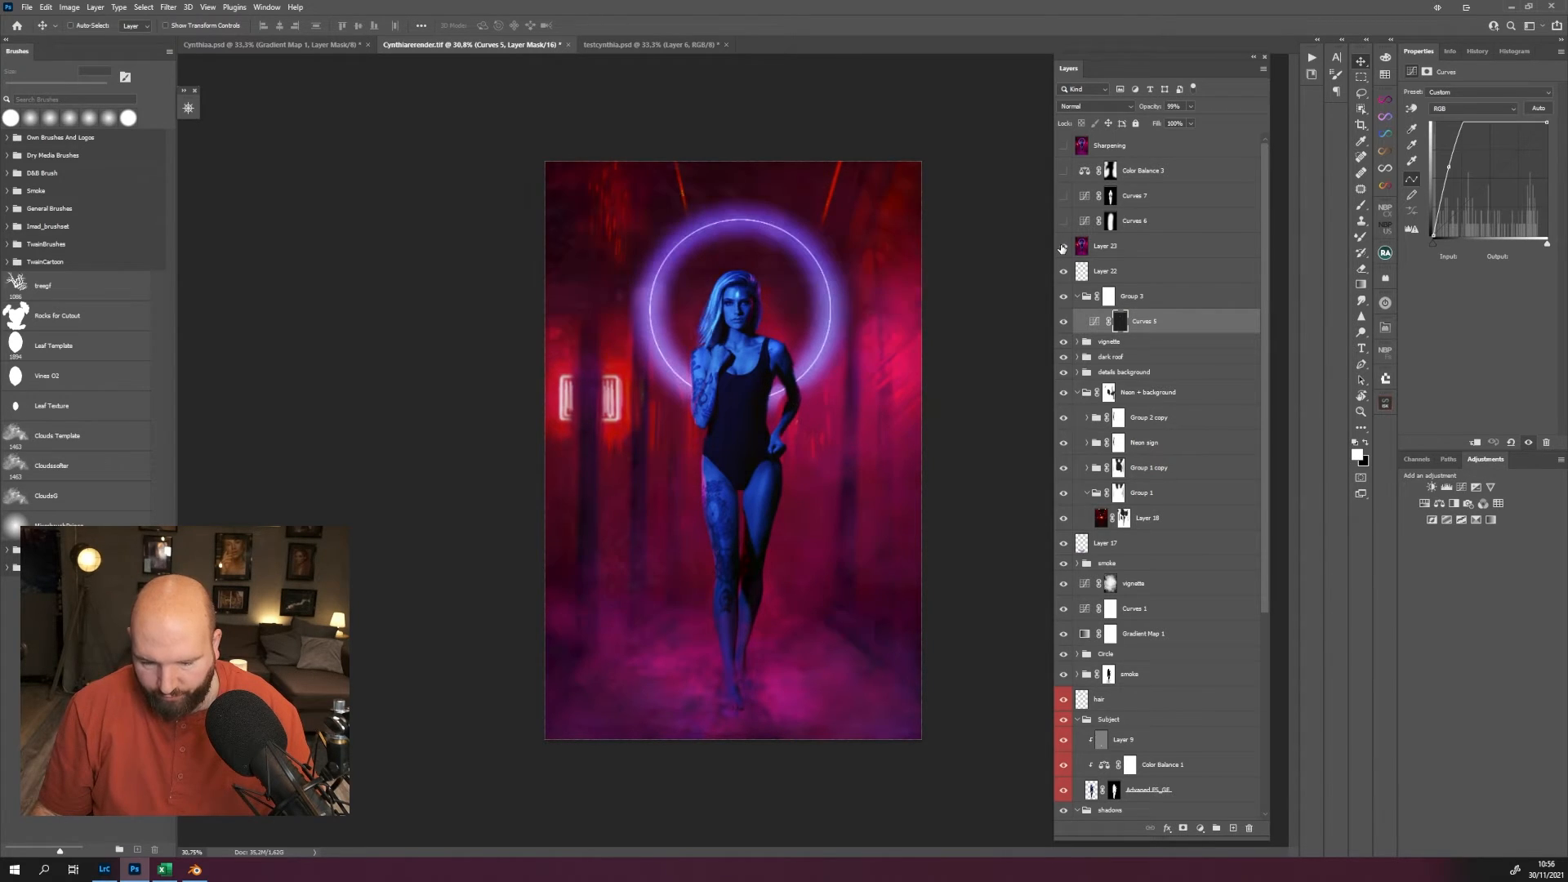
{"action": "left_click", "coordinate": [1062, 247]}
{"action": "left_click", "coordinate": [1062, 247]}
{"action": "left_click", "coordinate": [1063, 247]}
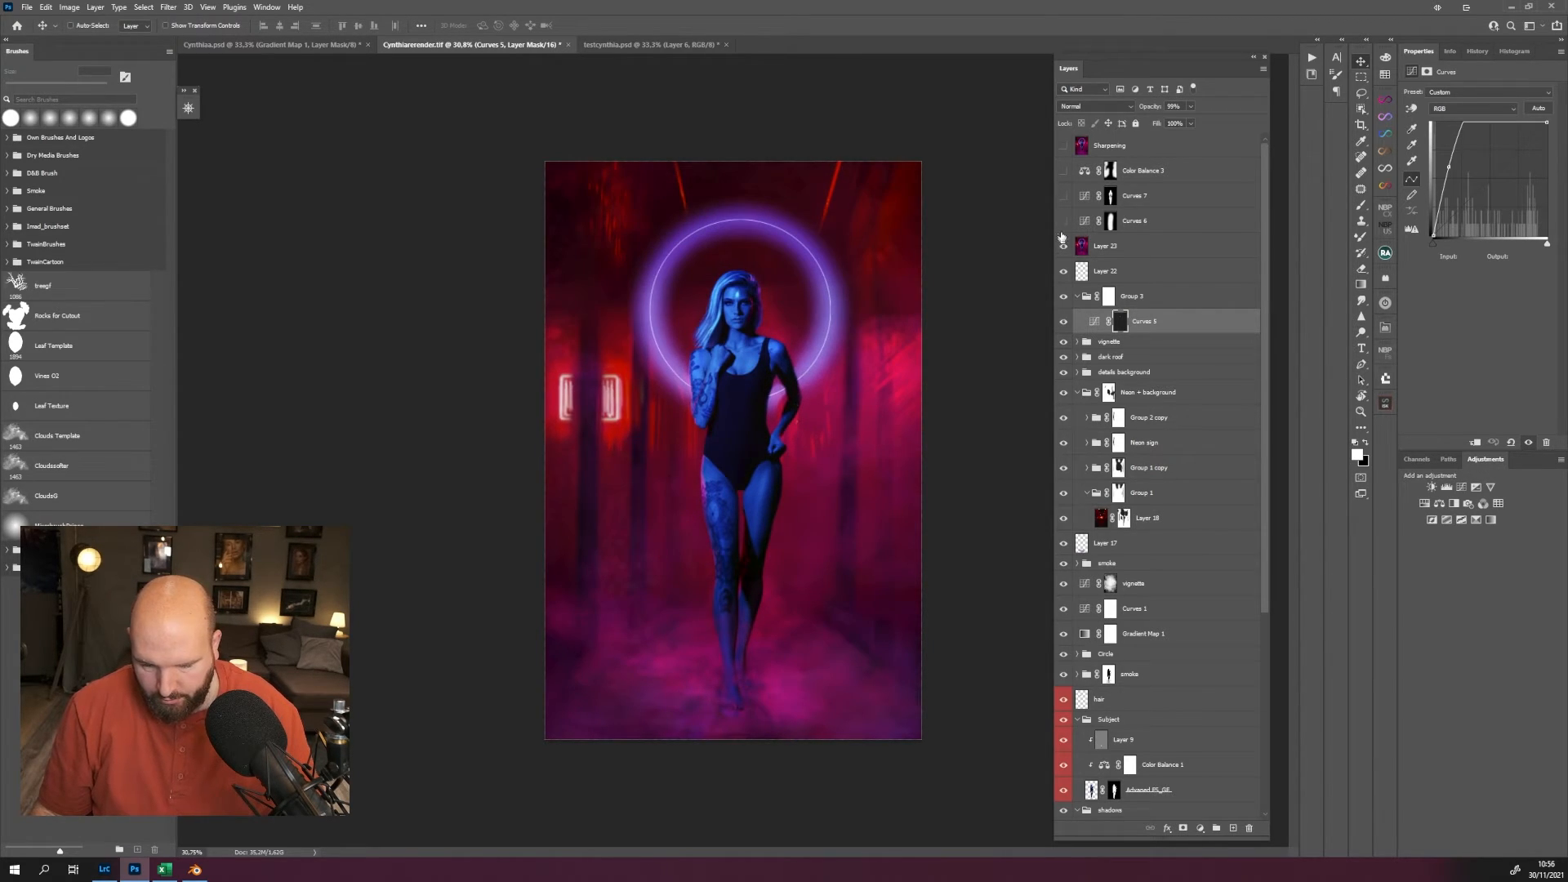
Show Curves 6 and Curves 7, and inspect the layer mask and curve of Curves 6.
{"action": "left_click", "coordinate": [1063, 221]}
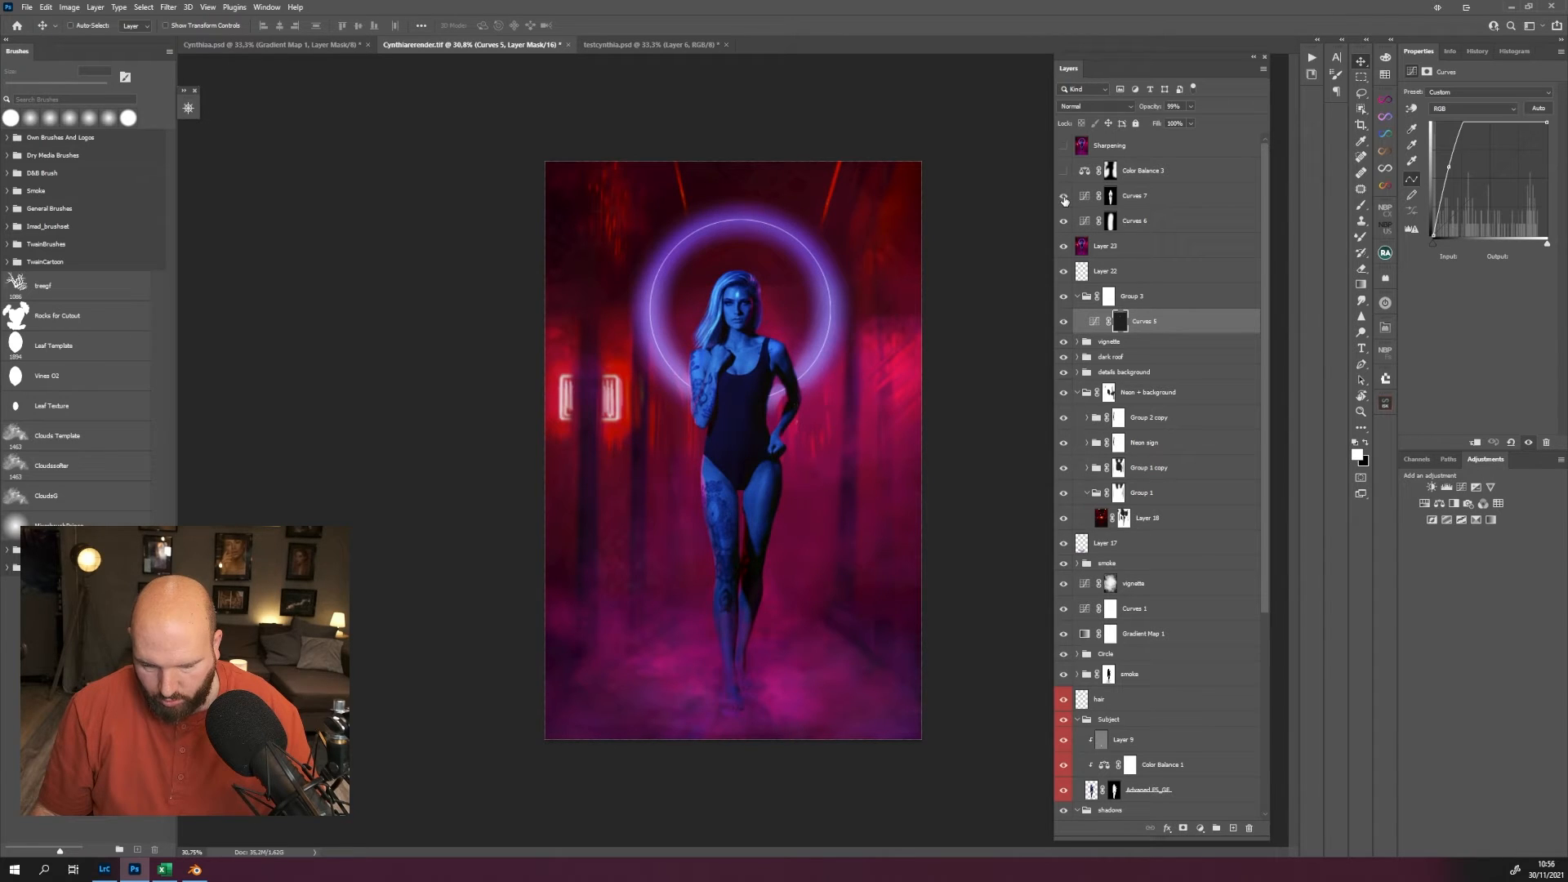
{"action": "left_click", "coordinate": [1111, 222], "text": "alt"}
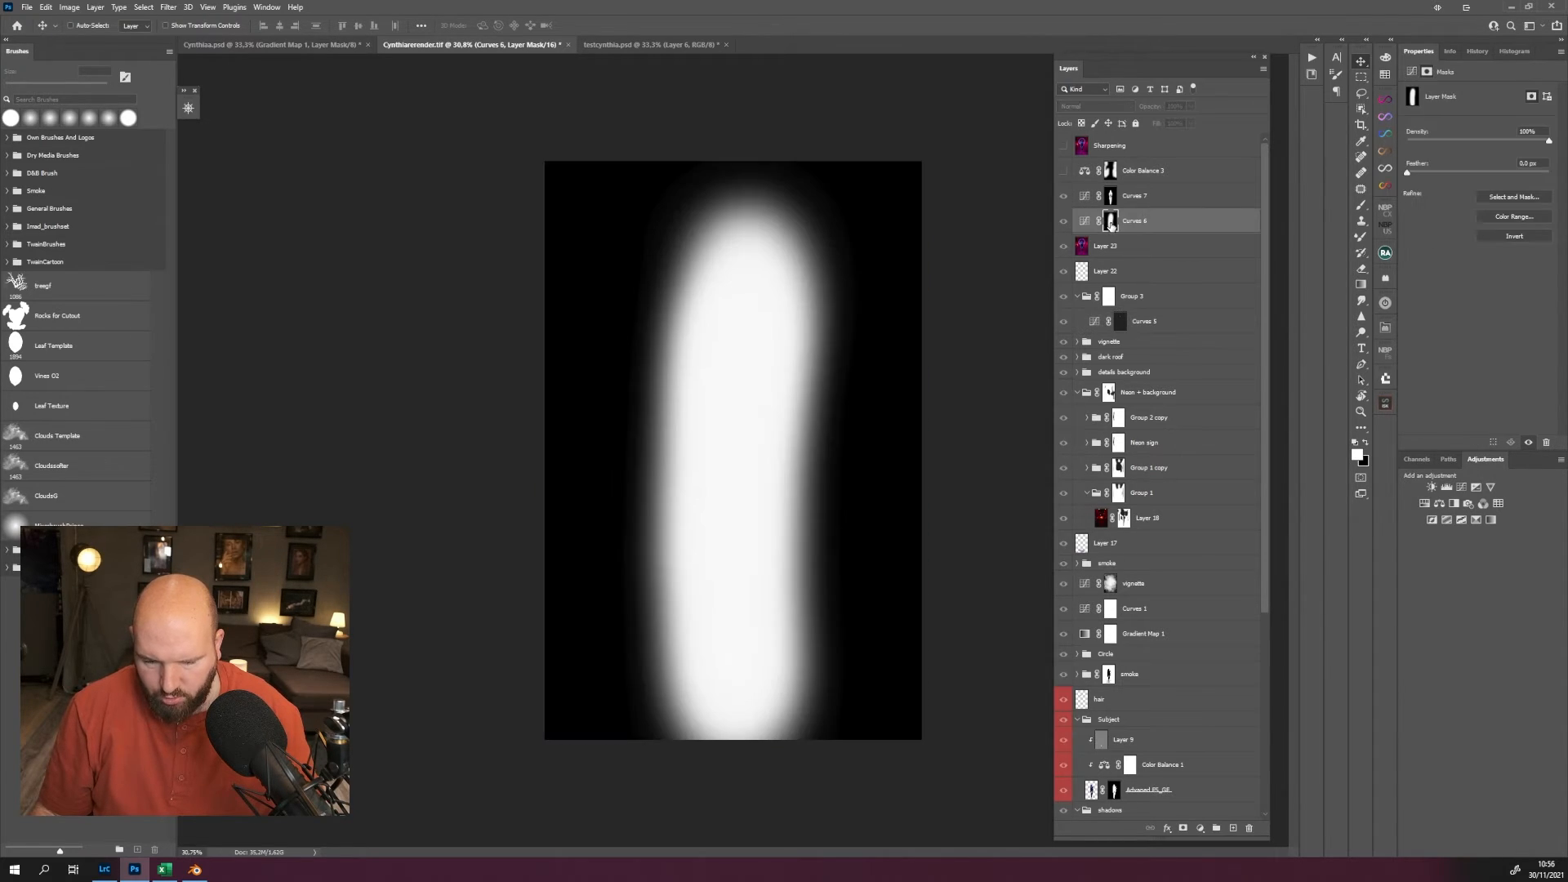
{"action": "left_click", "coordinate": [1110, 222], "text": "alt"}
{"action": "left_click", "coordinate": [1084, 220]}
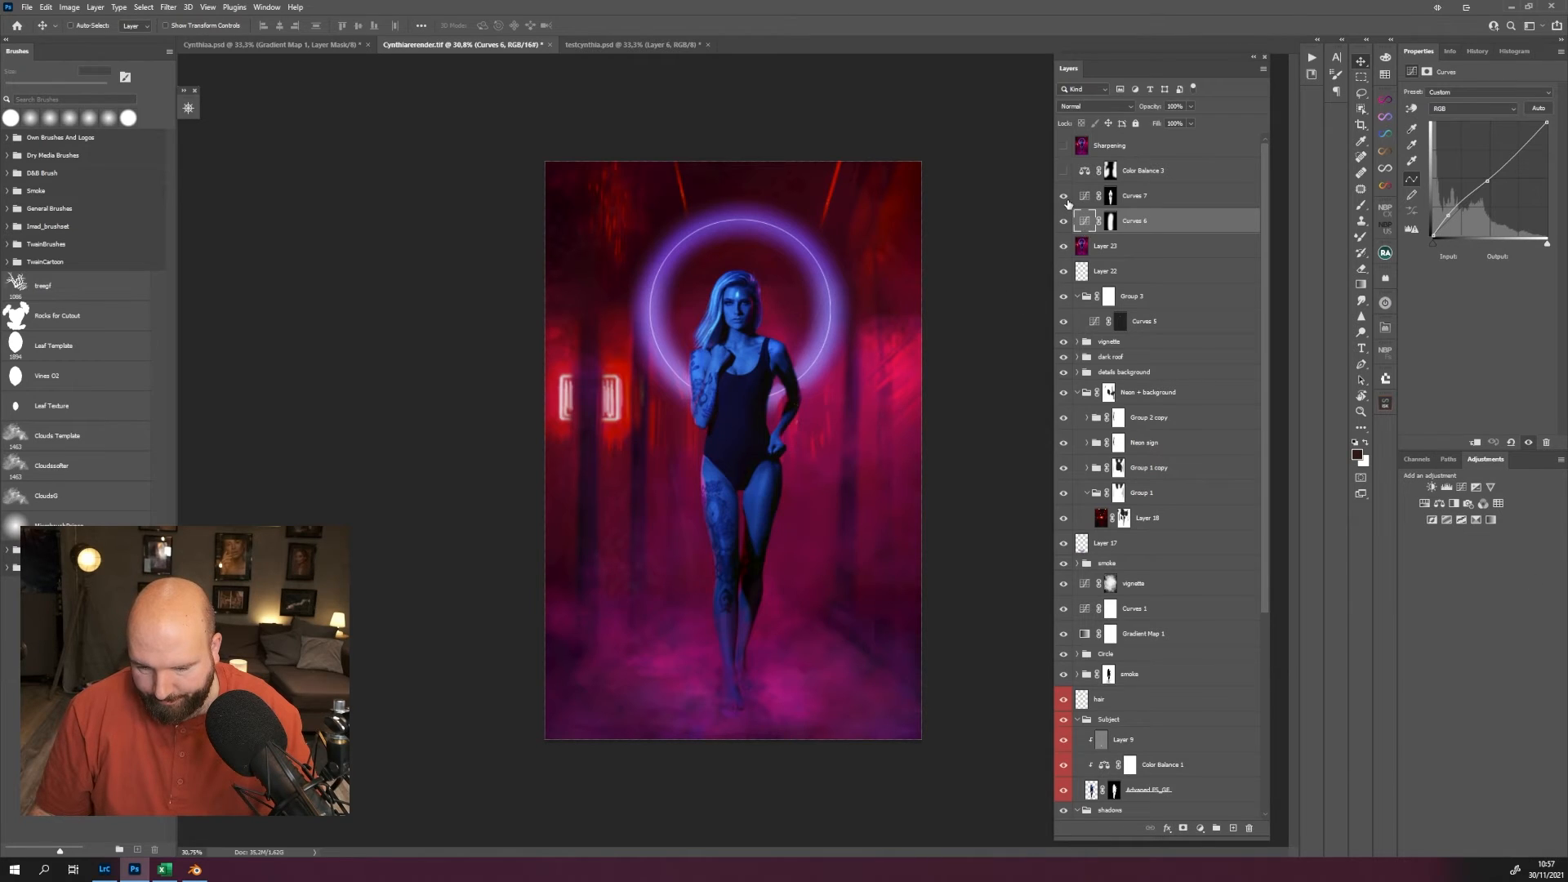
Show Color Balance 3 above the curves, inspect its settings, and show the Sharpening layer.
{"action": "left_click", "coordinate": [1063, 196]}
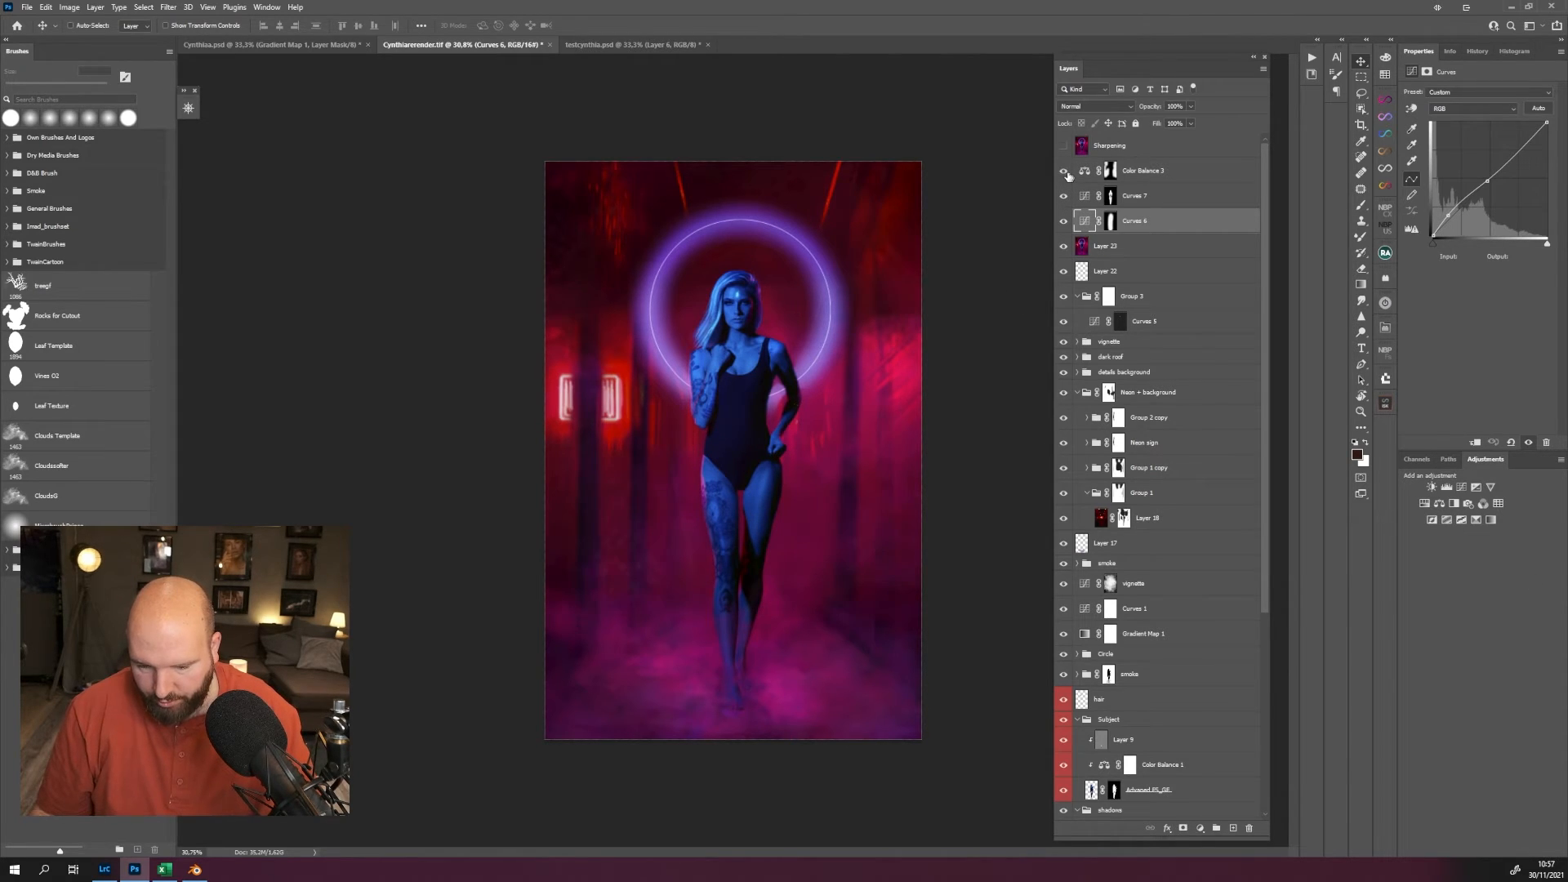
{"action": "left_click", "coordinate": [1063, 171]}
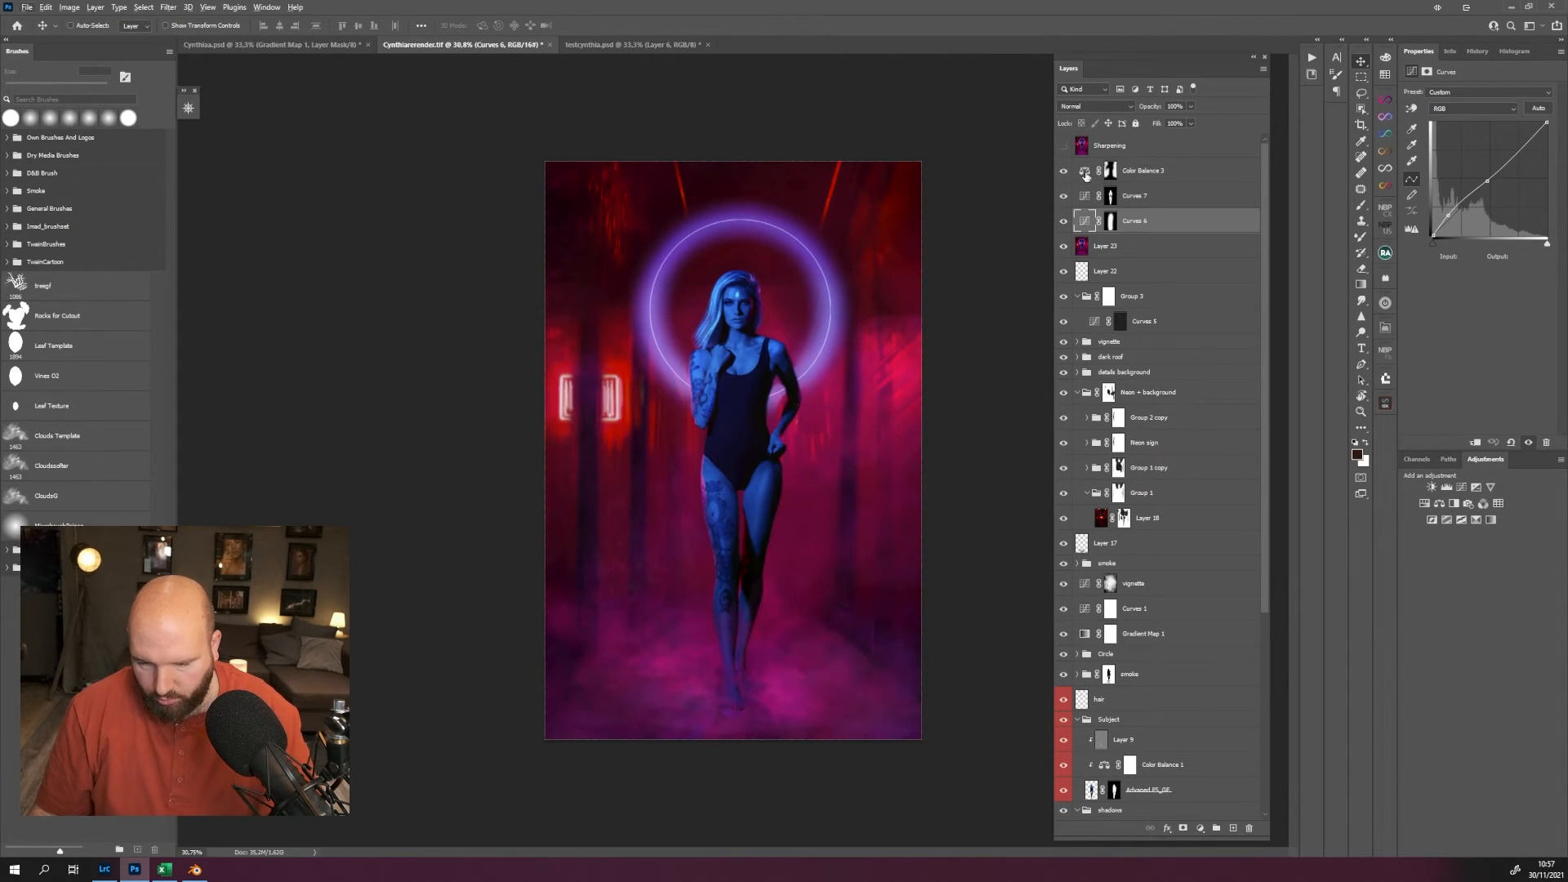
{"action": "left_click", "coordinate": [1109, 173]}
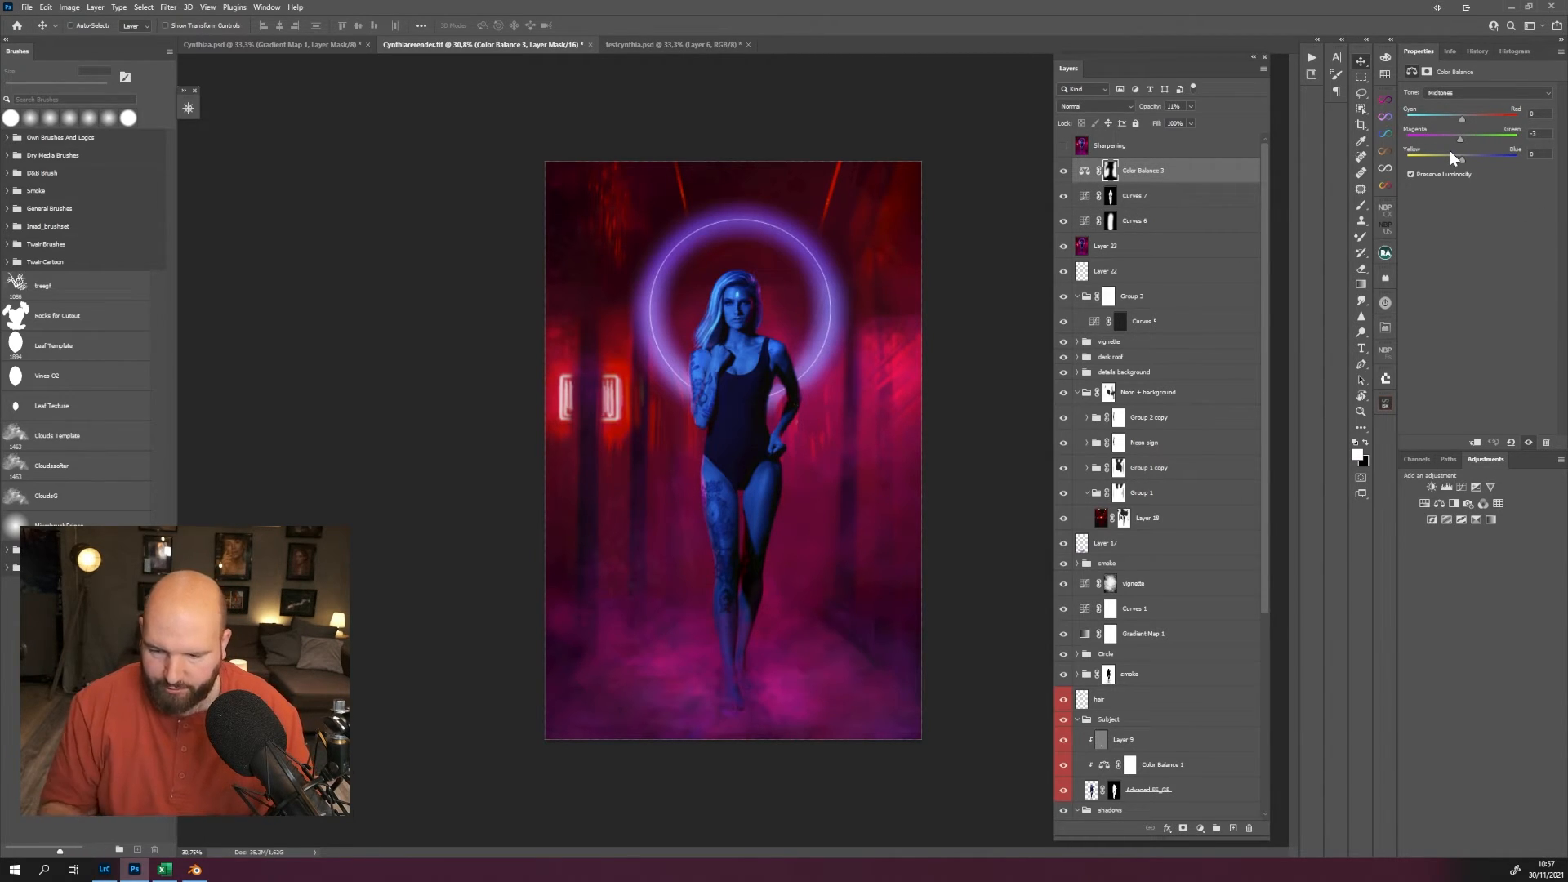
{"action": "left_click", "coordinate": [1063, 147]}
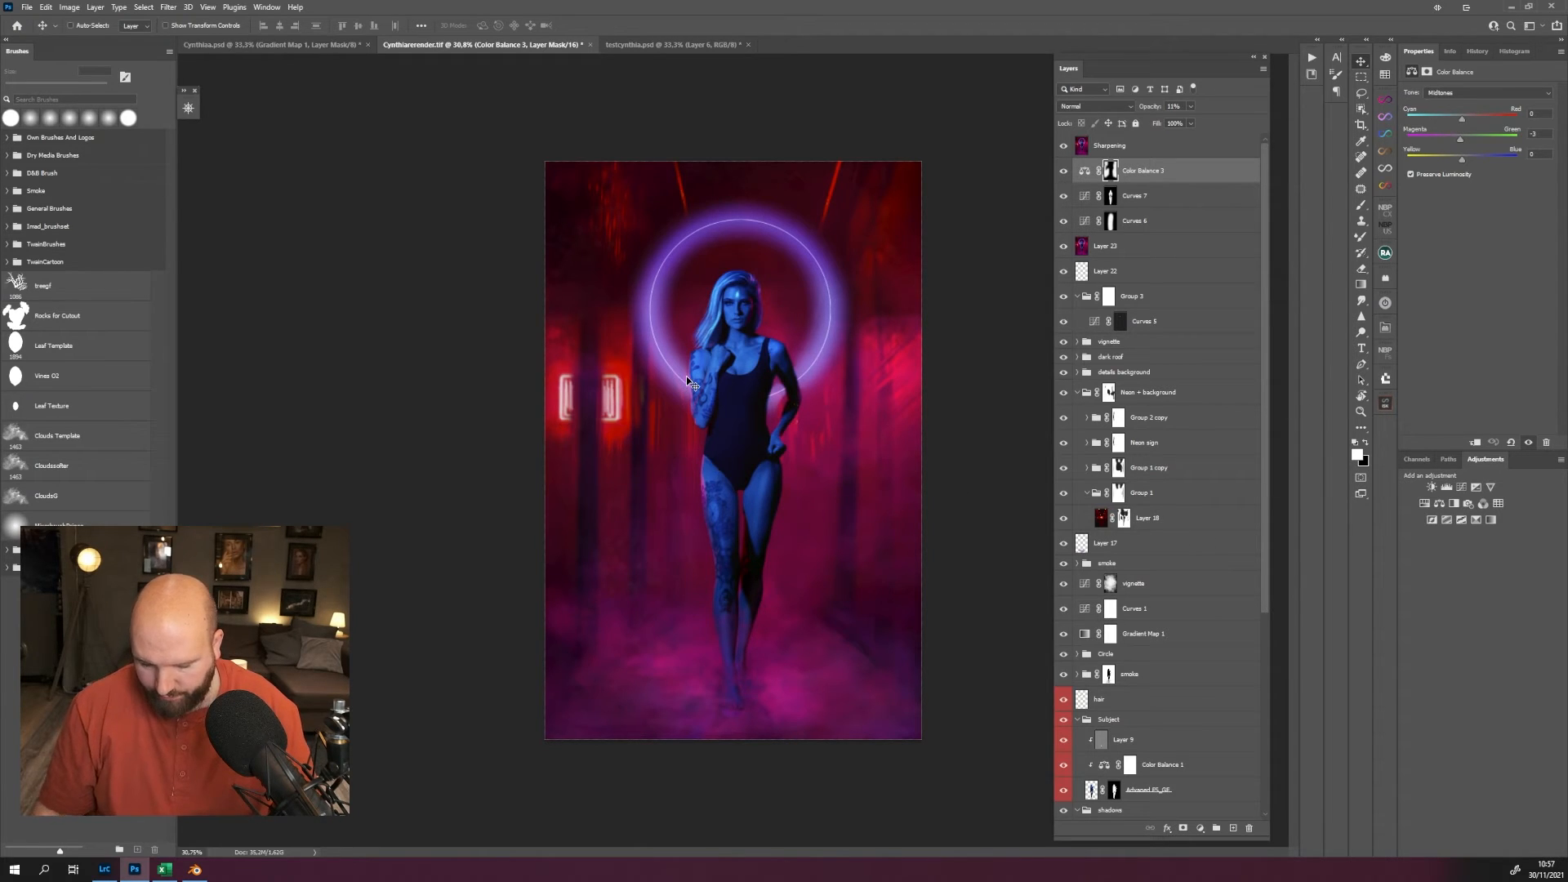
Examine the sharpened woman at 100% from her upper body down to the tattooed legs, and return to the whole image.
{"action": "scroll", "coordinate": [686, 380], "scroll_direction": "up", "scroll_amount": 1}
{"action": "scroll", "coordinate": [735, 392], "scroll_direction": "up", "scroll_amount": 3}
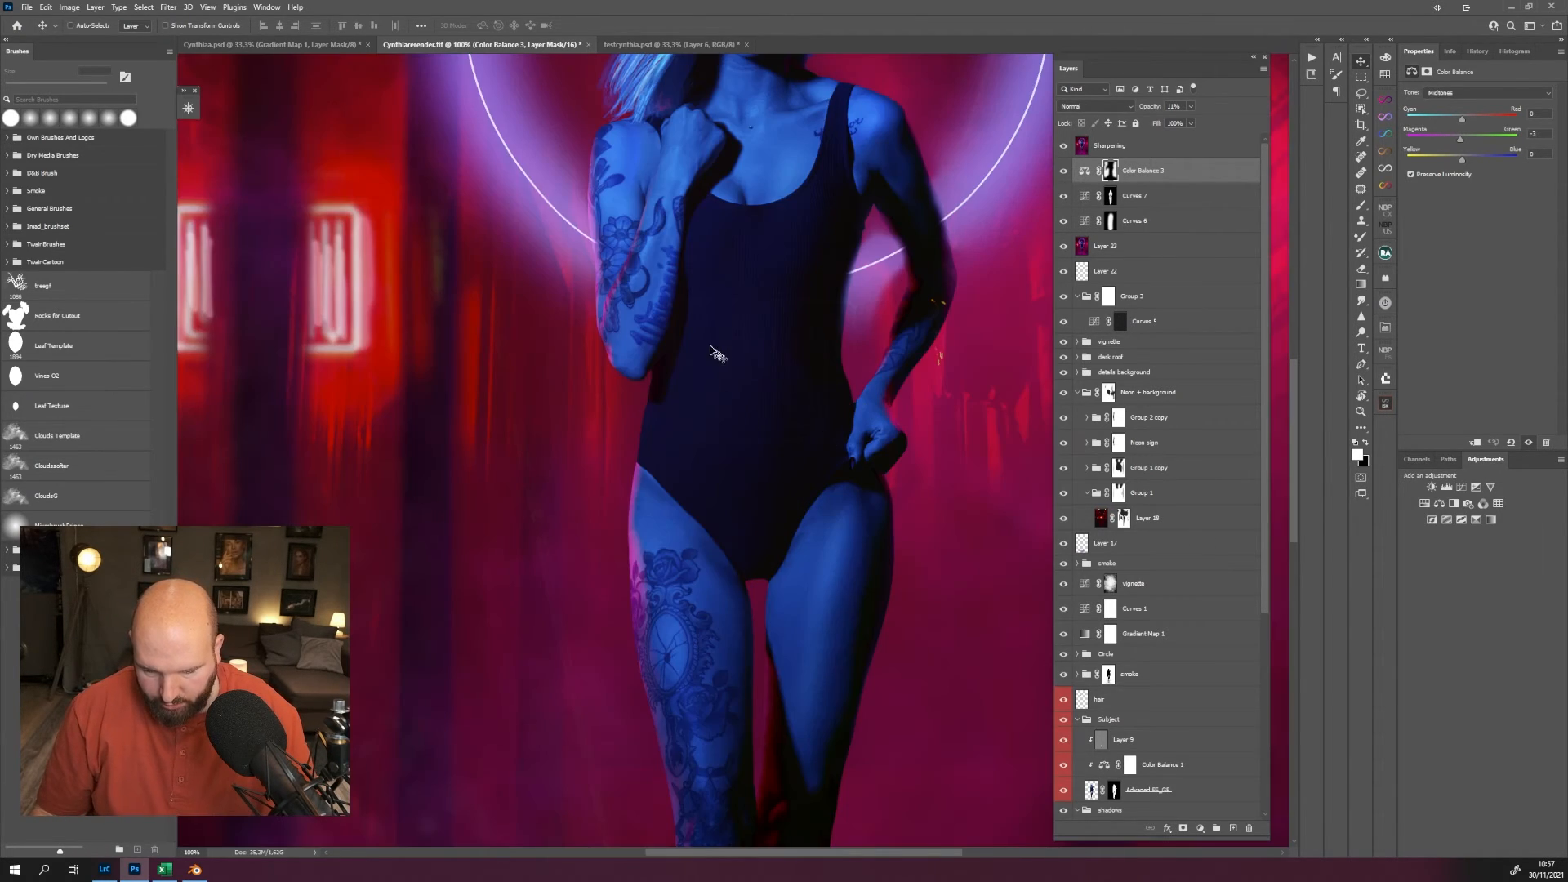
{"action": "left_click_drag", "start_coordinate": [772, 265], "coordinate": [694, 593]}
{"action": "left_click_drag", "start_coordinate": [657, 415], "coordinate": [690, 323]}
{"action": "left_click_drag", "start_coordinate": [694, 518], "coordinate": [689, 356]}
{"action": "left_click_drag", "start_coordinate": [686, 557], "coordinate": [685, 235]}
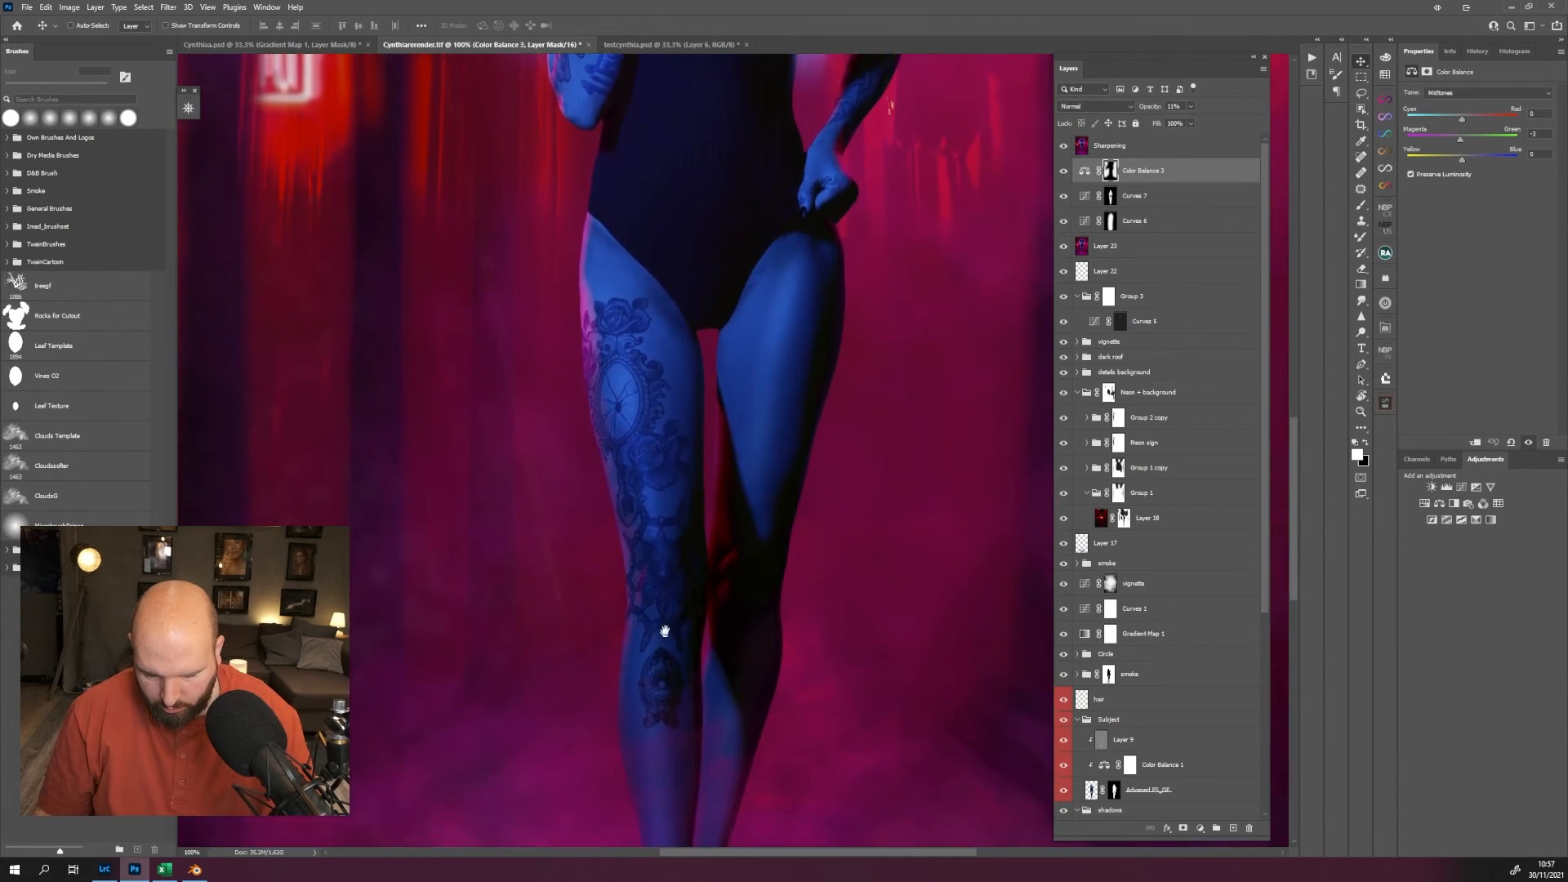
{"action": "mouse_move", "coordinate": [664, 623]}
{"action": "left_mouse_down"}
{"action": "mouse_move", "coordinate": [665, 326]}
{"action": "mouse_move", "coordinate": [641, 609]}
{"action": "left_mouse_up"}
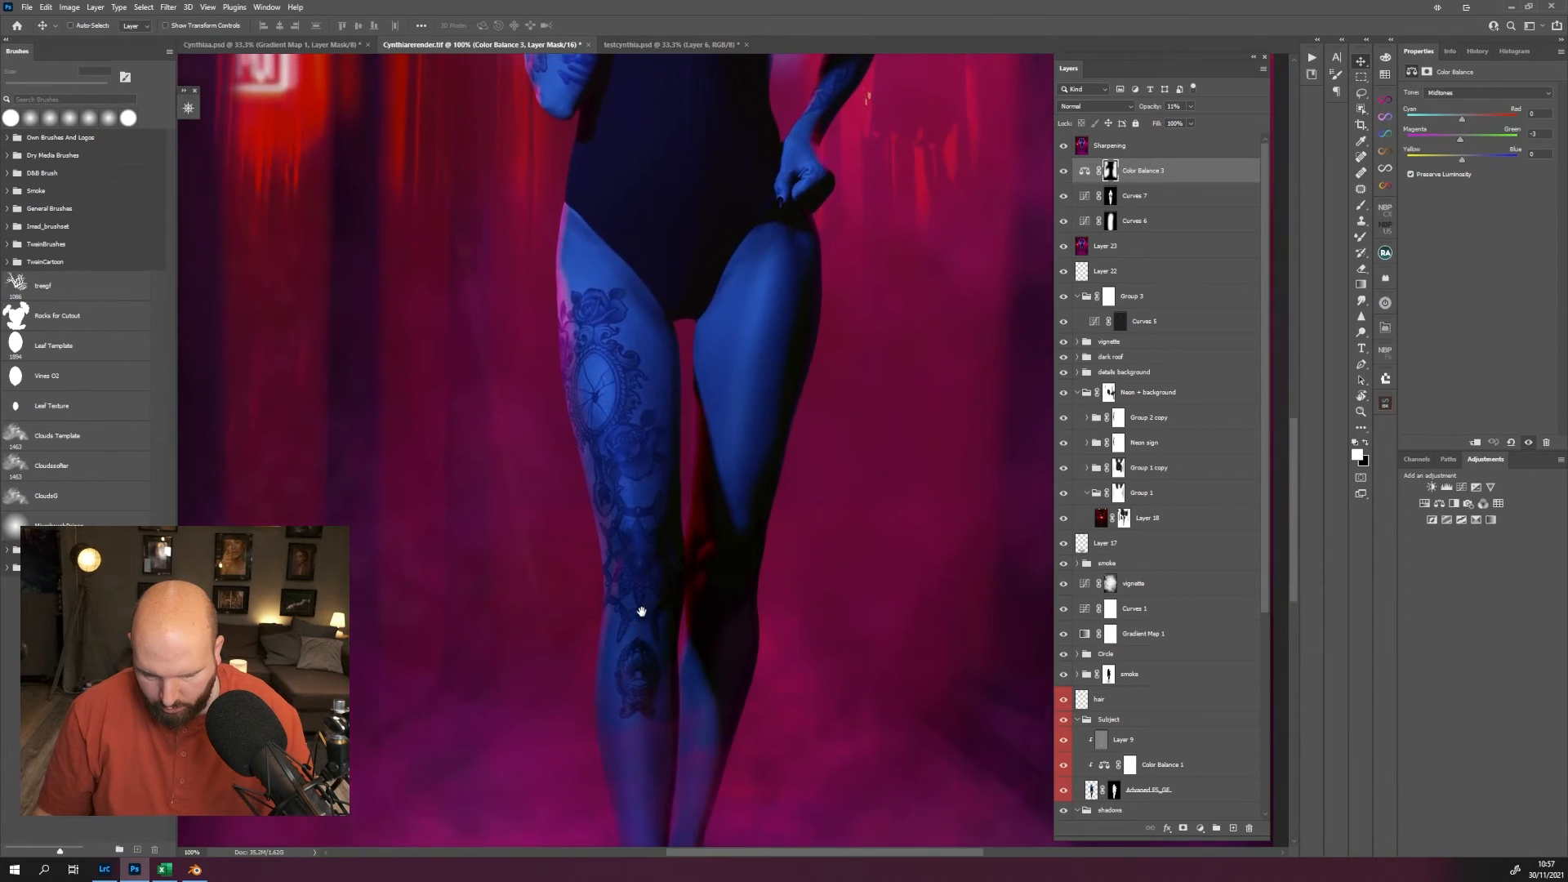
{"action": "key", "text": "ctrl+minus"}
{"action": "key", "text": "ctrl+minus"}
{"action": "key", "text": "ctrl+minus"}
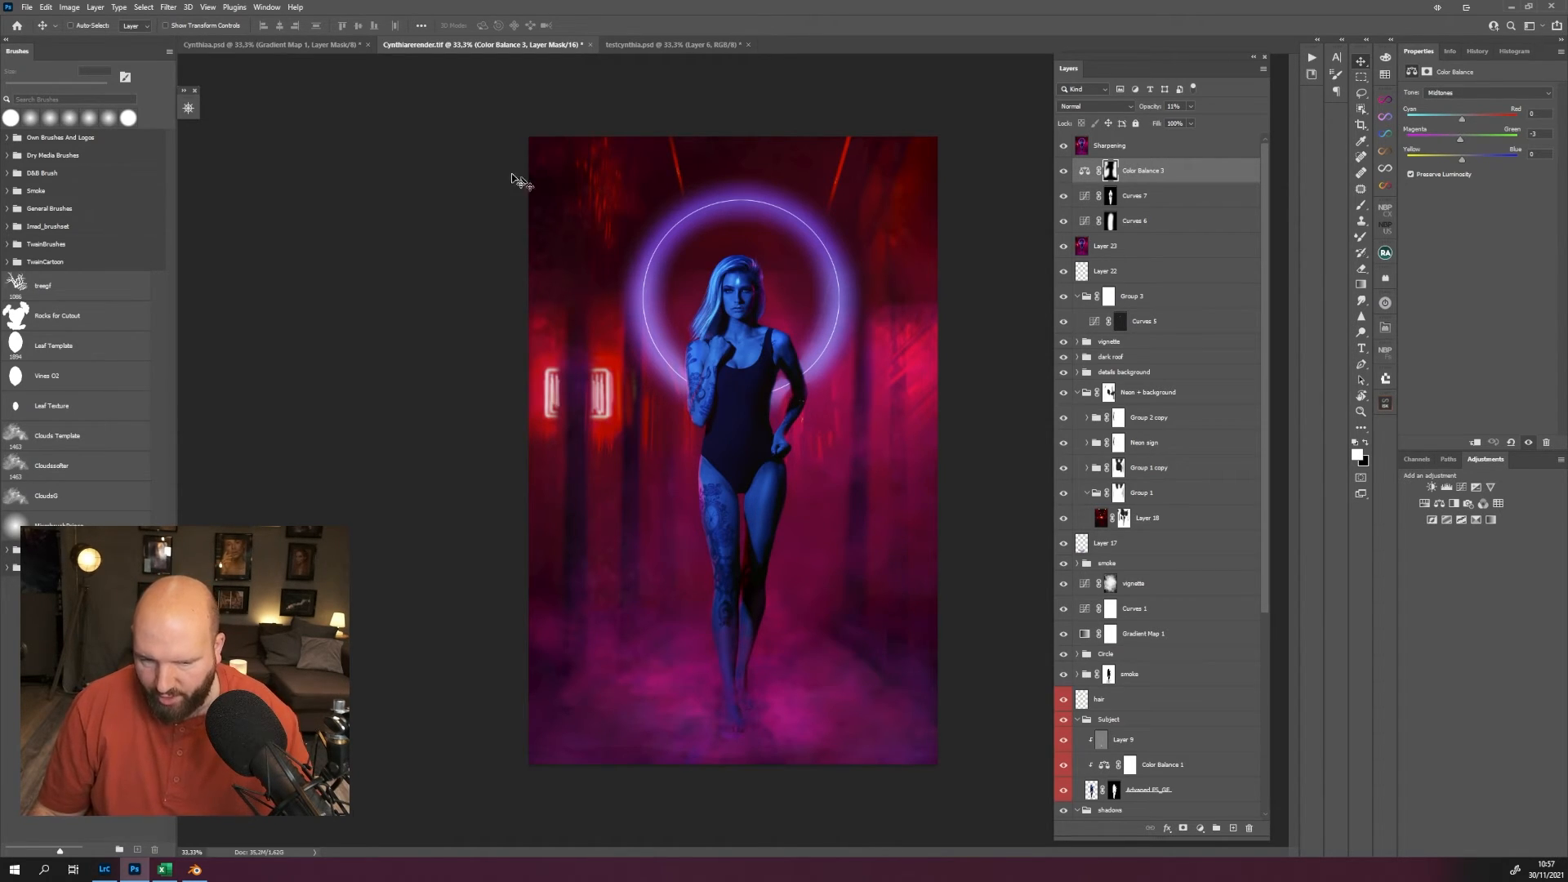
Arrange the open documents in a 2-up vertical layout to see the neon portrait beside testcynthia.psd.
{"action": "left_click", "coordinate": [267, 8]}
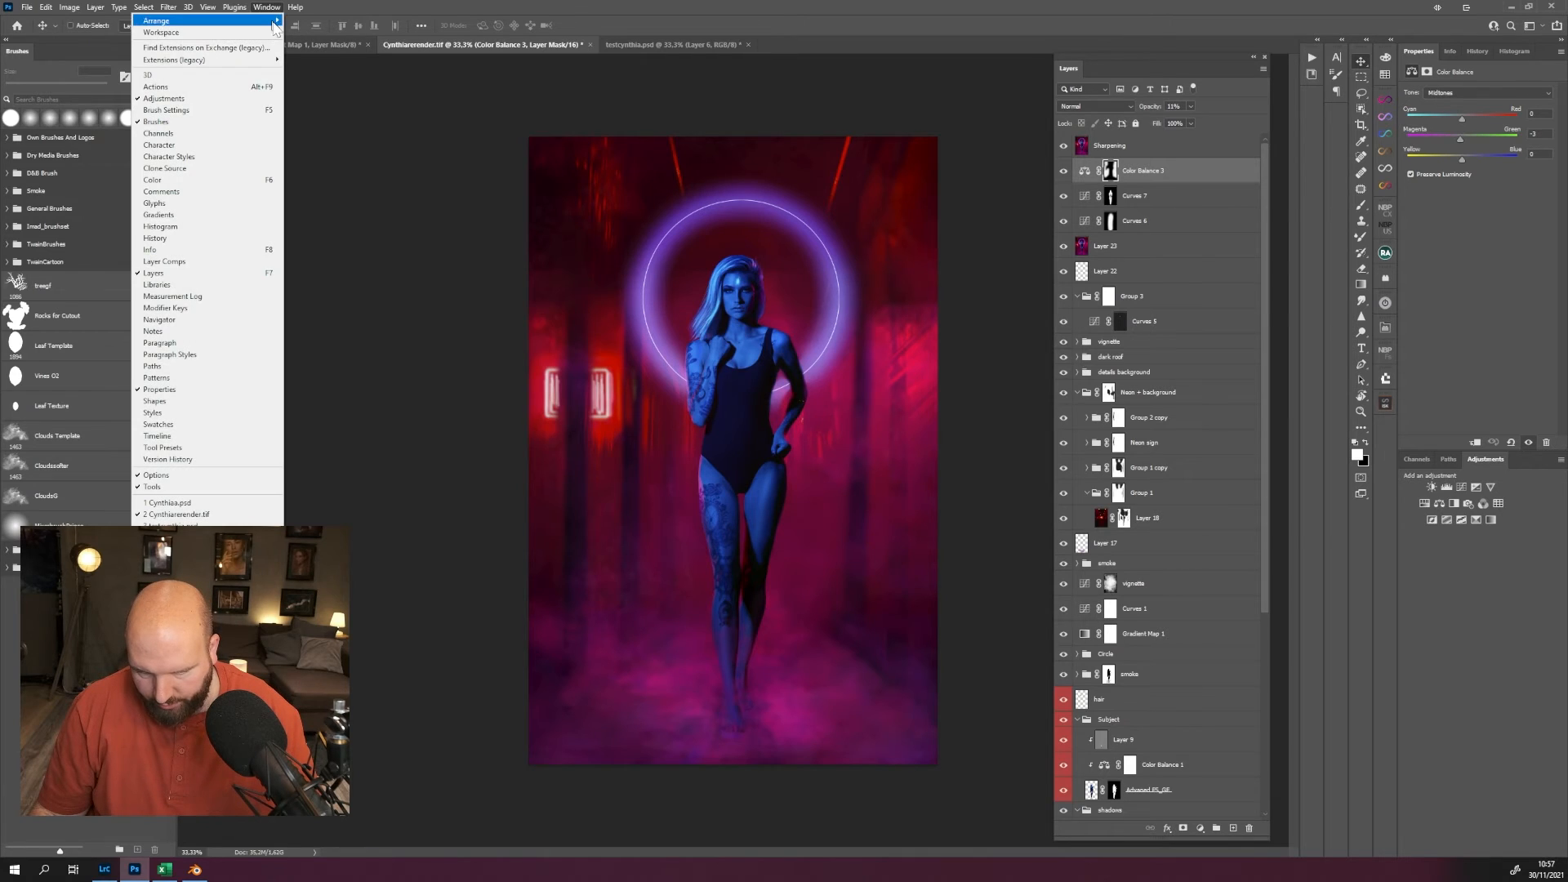
{"action": "mouse_move", "coordinate": [272, 23]}
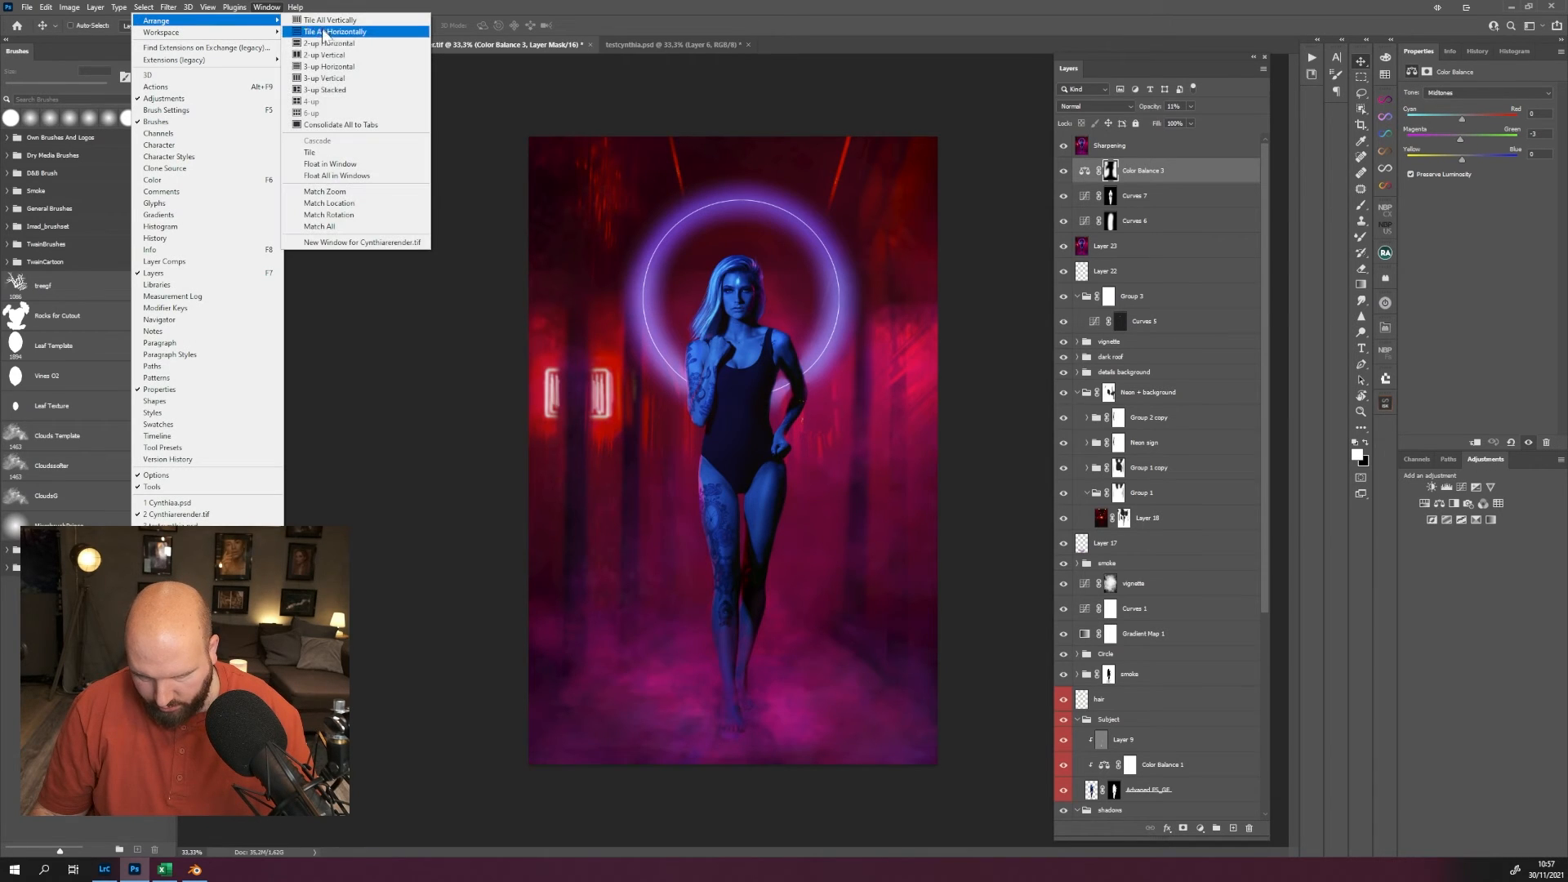
{"action": "left_click", "coordinate": [354, 55]}
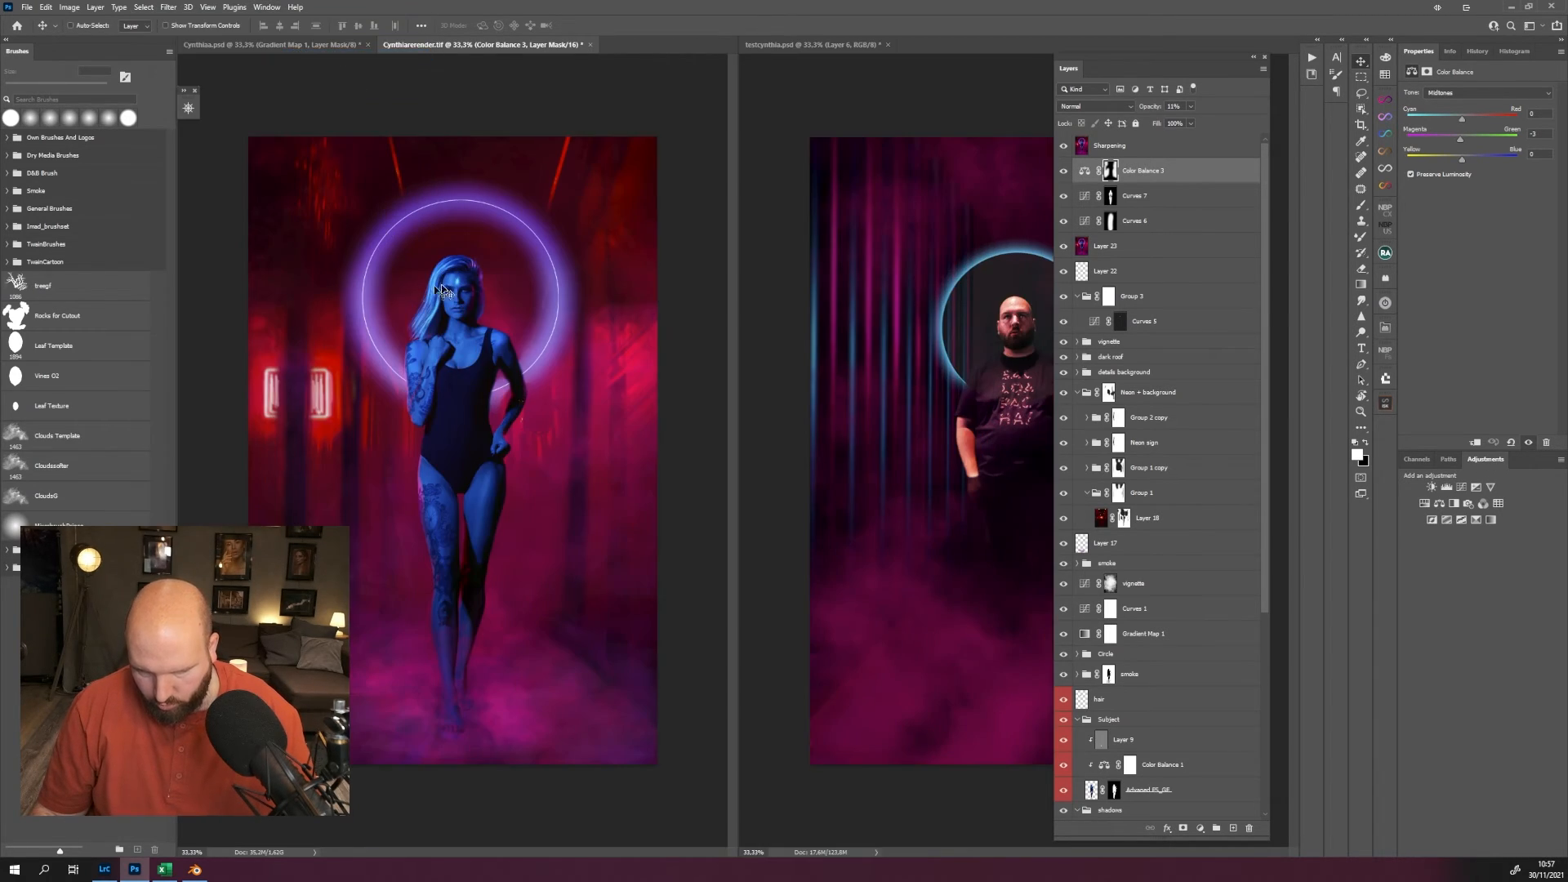
Close the testcynthia.psd test composite, leaving the other two documents open.
{"action": "left_click", "coordinate": [840, 45]}
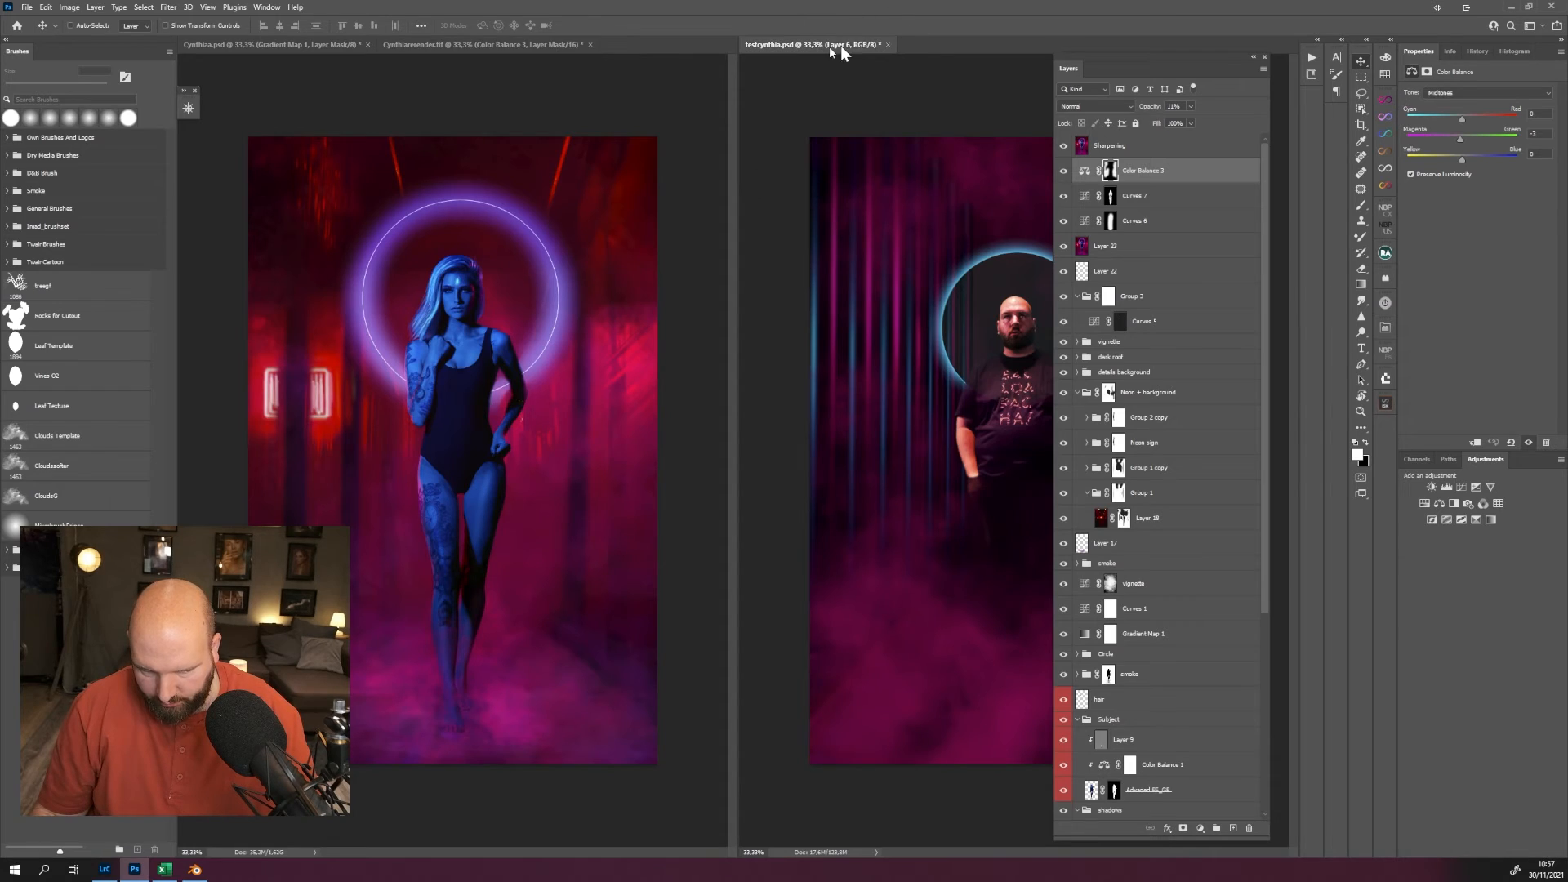
{"action": "left_click", "coordinate": [887, 44]}
{"action": "left_click", "coordinate": [772, 323]}
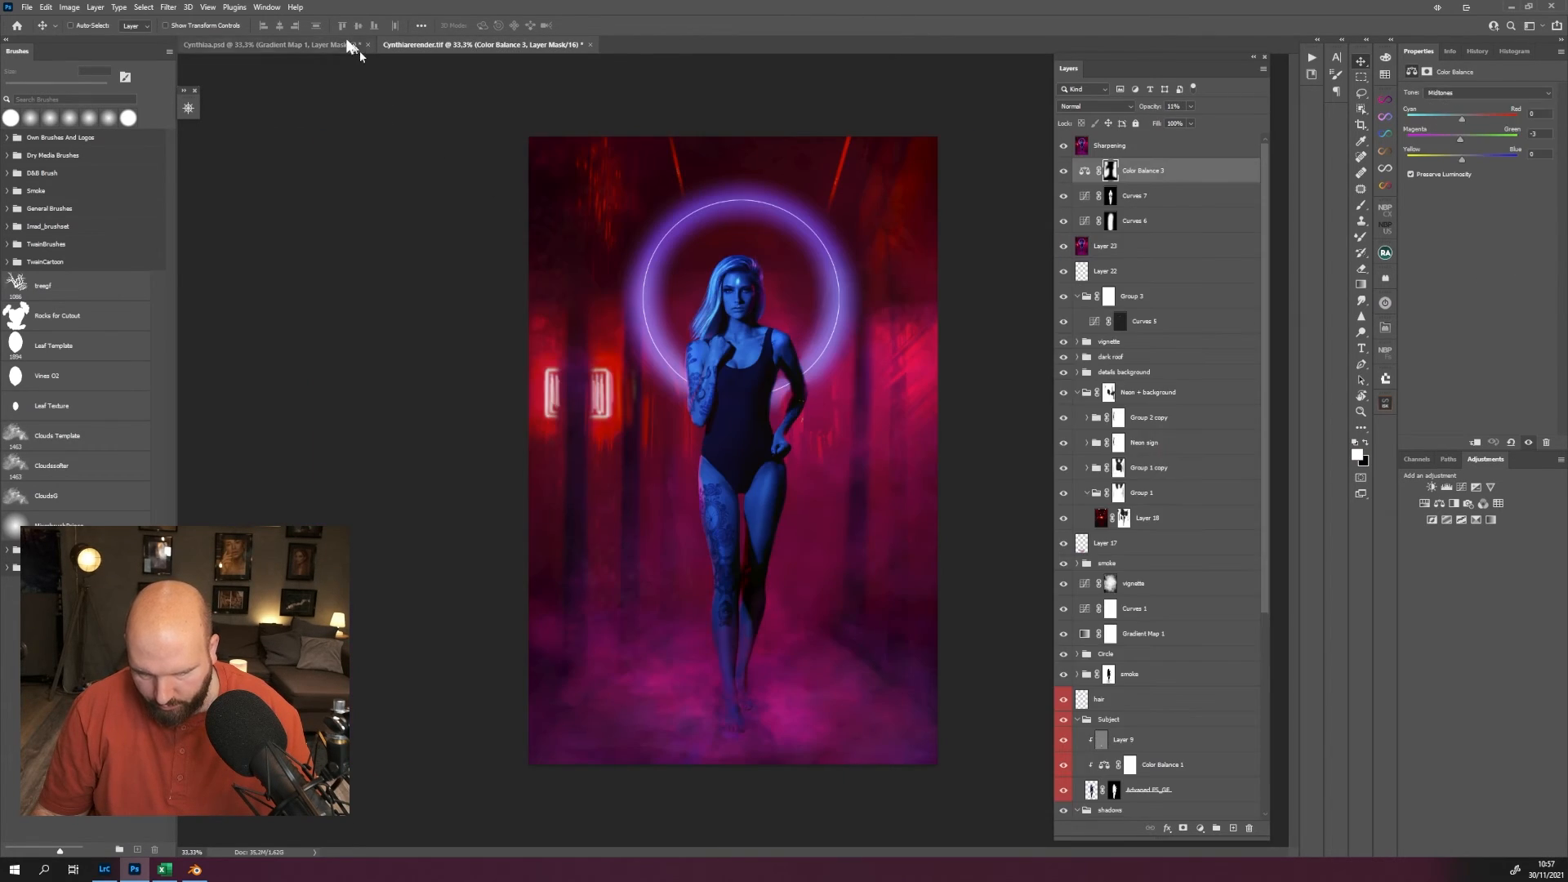
Arrange the neon composite and the blue studio photo in a 2-up vertical layout, and dock the floating Layers panel with Adjustments.
{"action": "left_click", "coordinate": [262, 7]}
{"action": "mouse_move", "coordinate": [269, 21]}
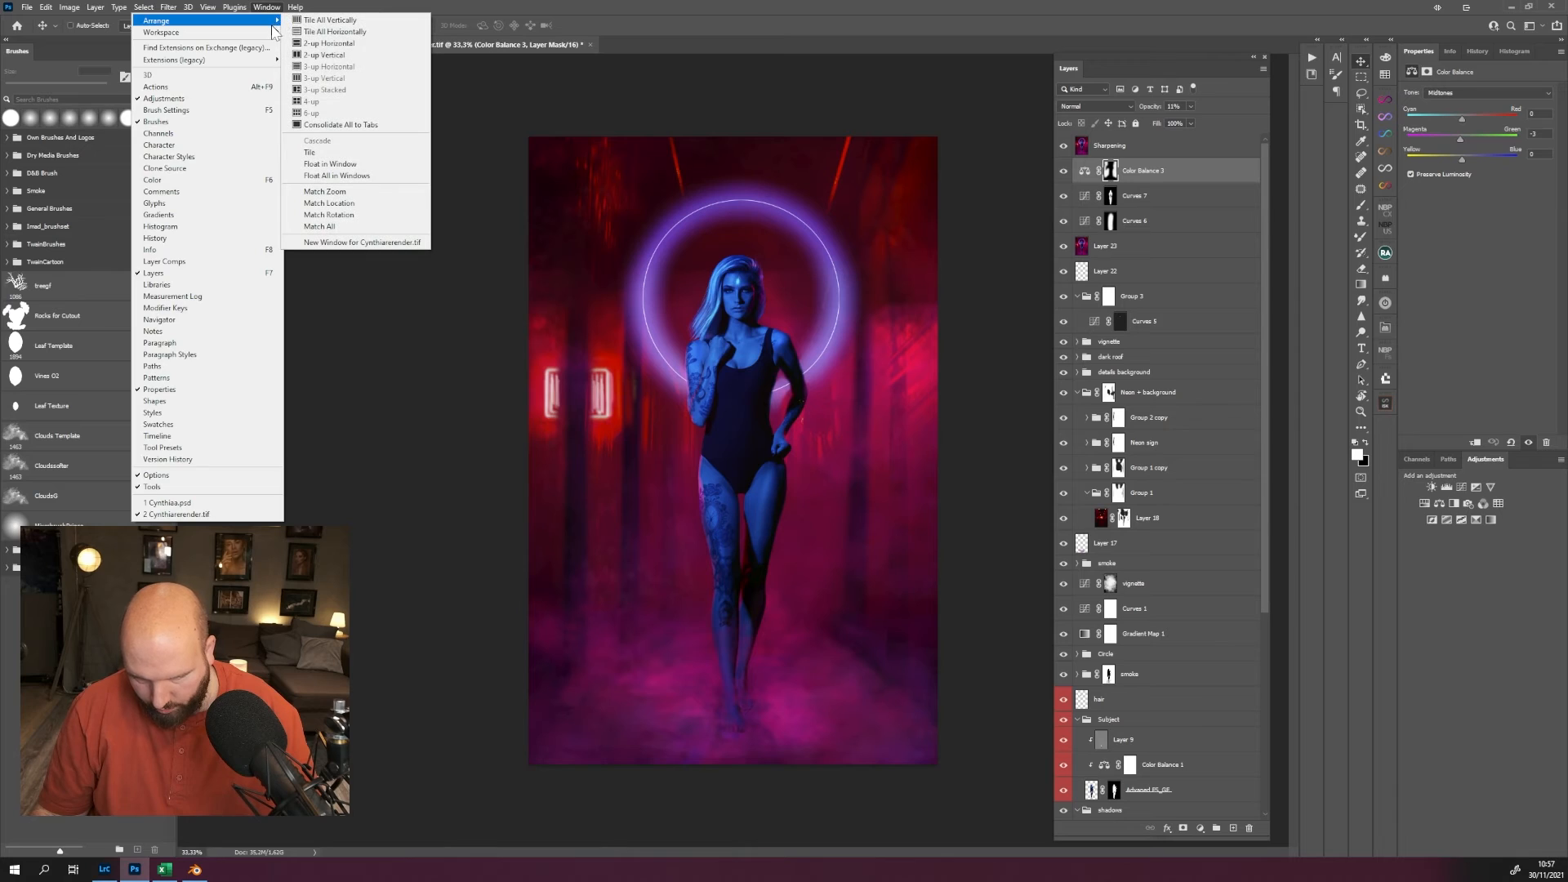
{"action": "left_click", "coordinate": [352, 55]}
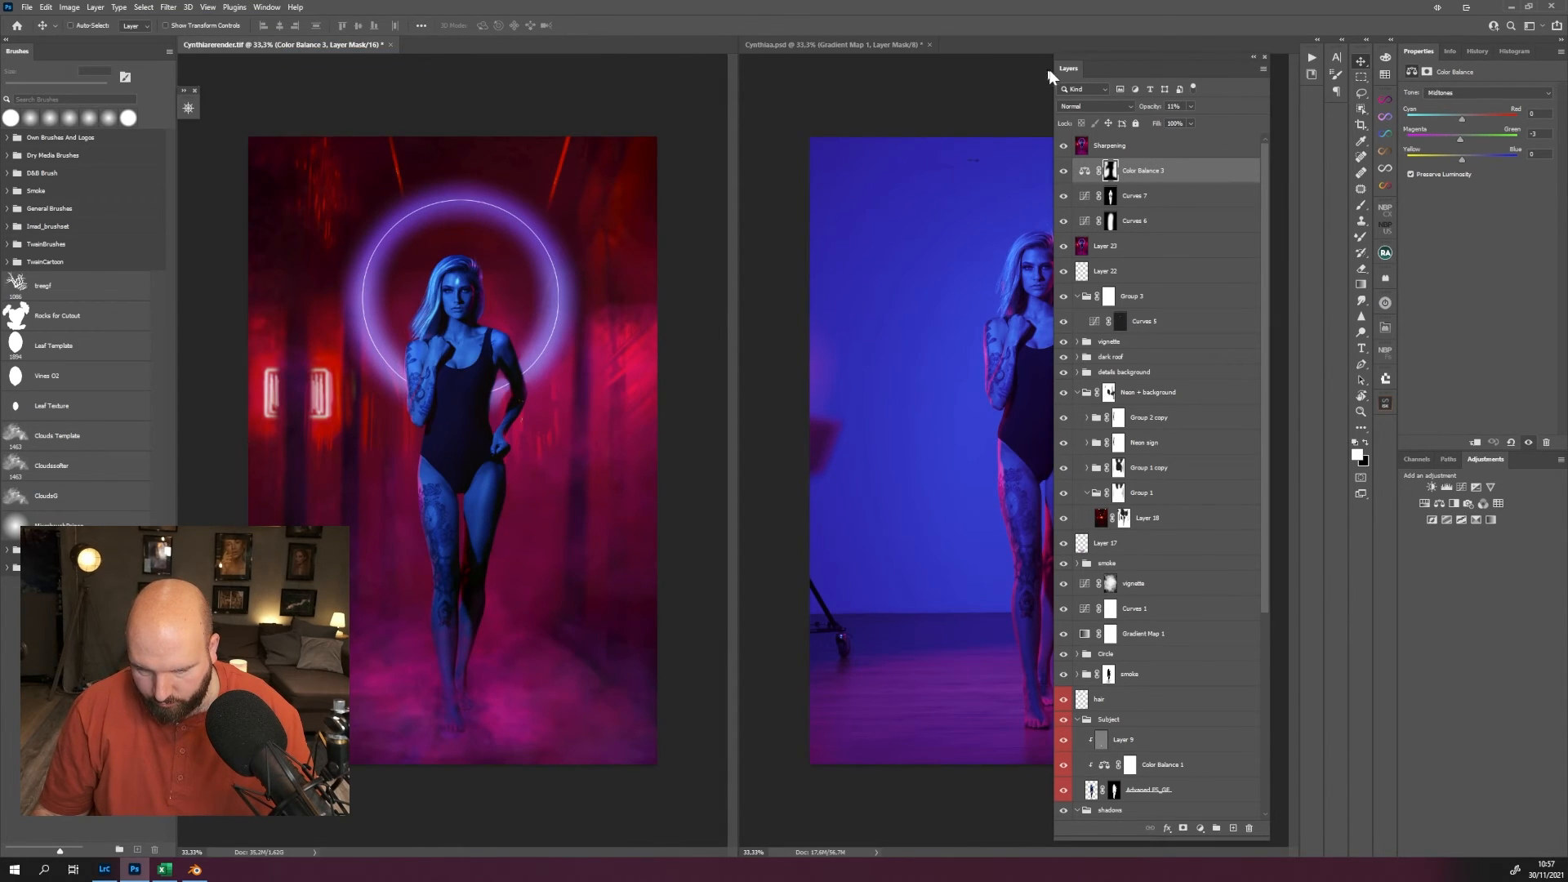
{"action": "left_click_drag", "start_coordinate": [1050, 72], "coordinate": [1440, 479]}
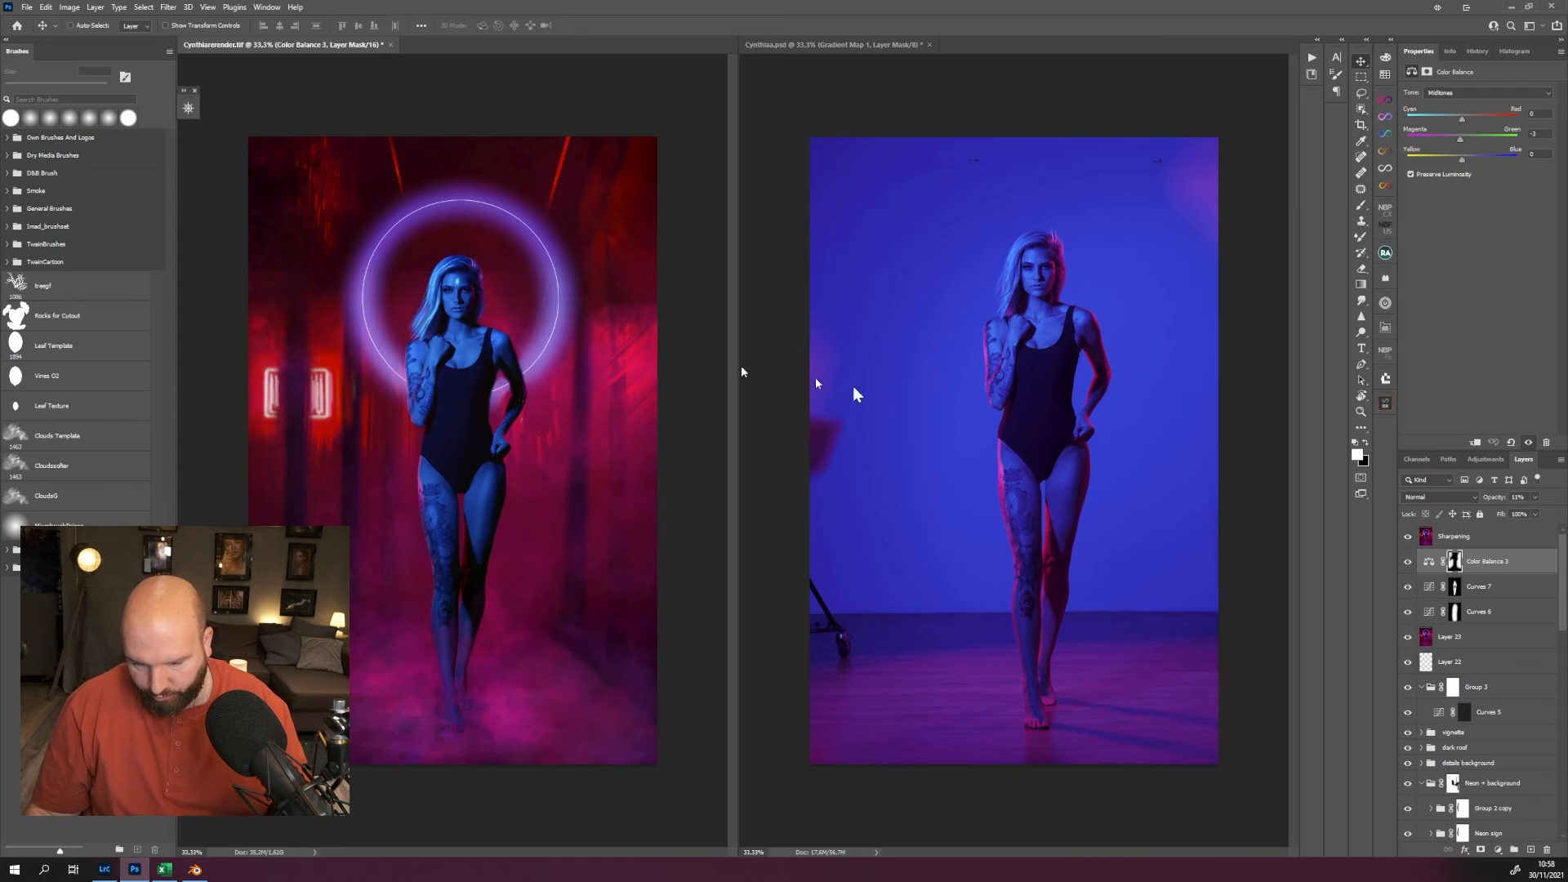
Review the composite's layer stack down to the Background layer and back up to the Neon + background group, with the image at 25%.
{"action": "scroll", "coordinate": [1468, 612], "scroll_direction": "down", "scroll_amount": 10}
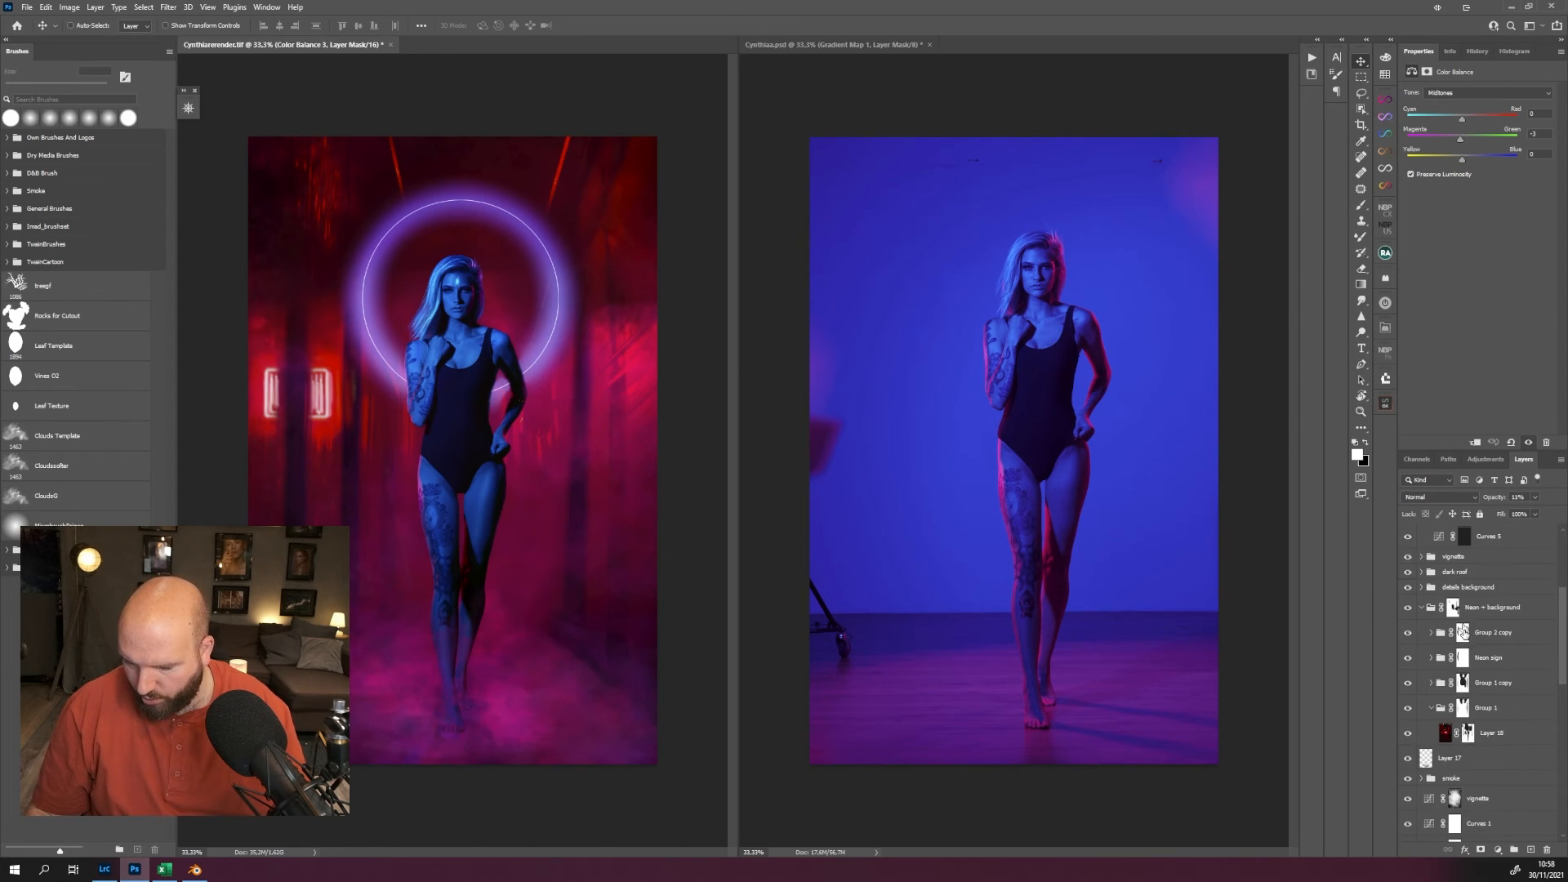
{"action": "key", "text": "ctrl+minus"}
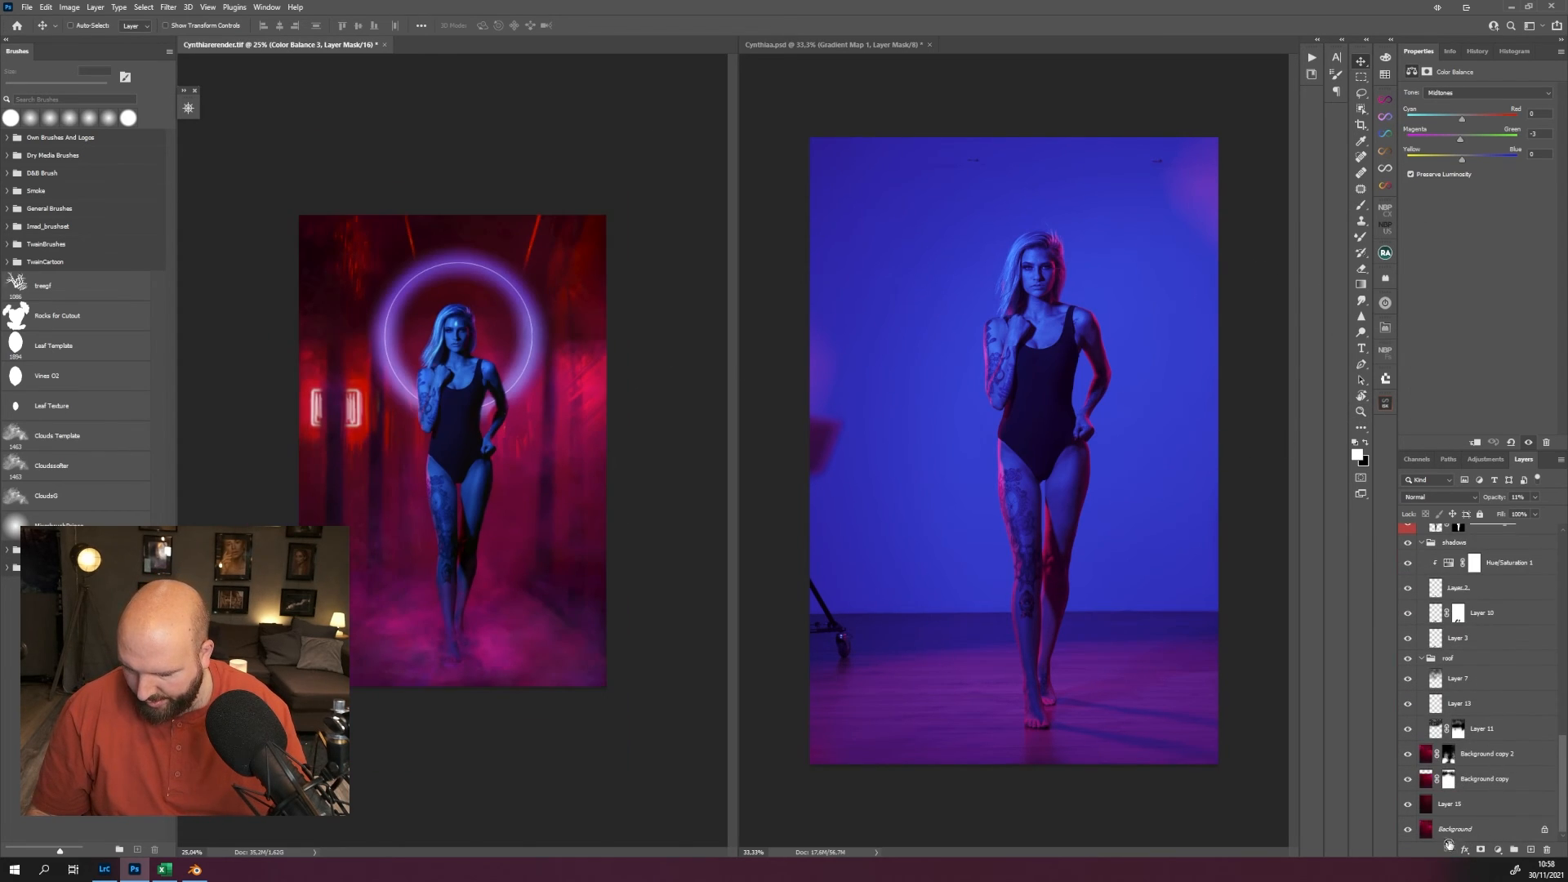
{"action": "scroll", "coordinate": [1484, 760], "scroll_direction": "up", "scroll_amount": 6}
{"action": "scroll", "coordinate": [1488, 739], "scroll_direction": "up", "scroll_amount": 8}
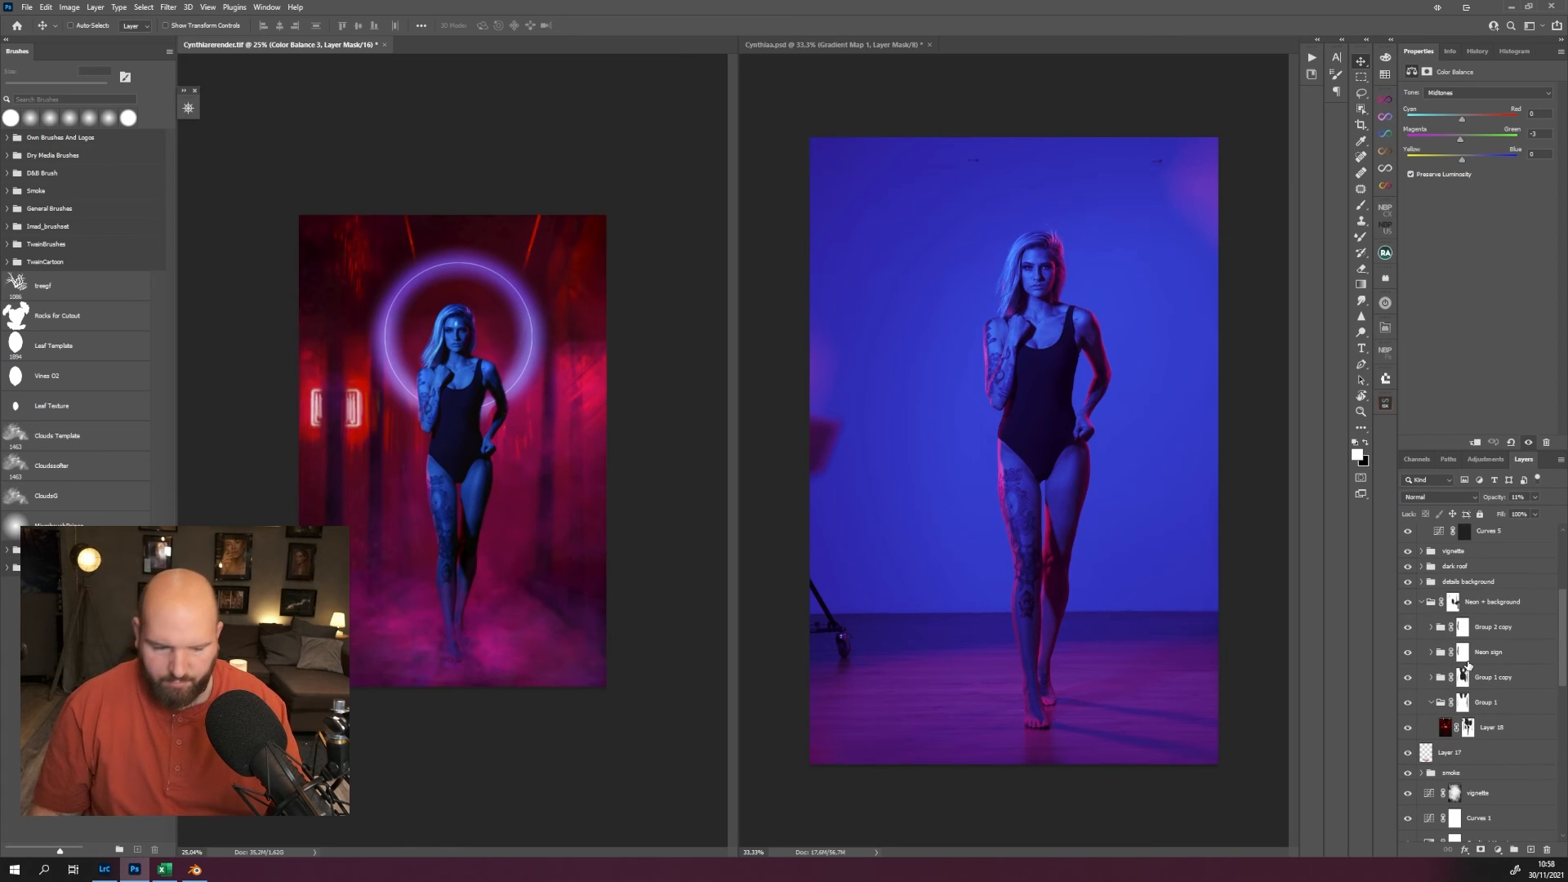